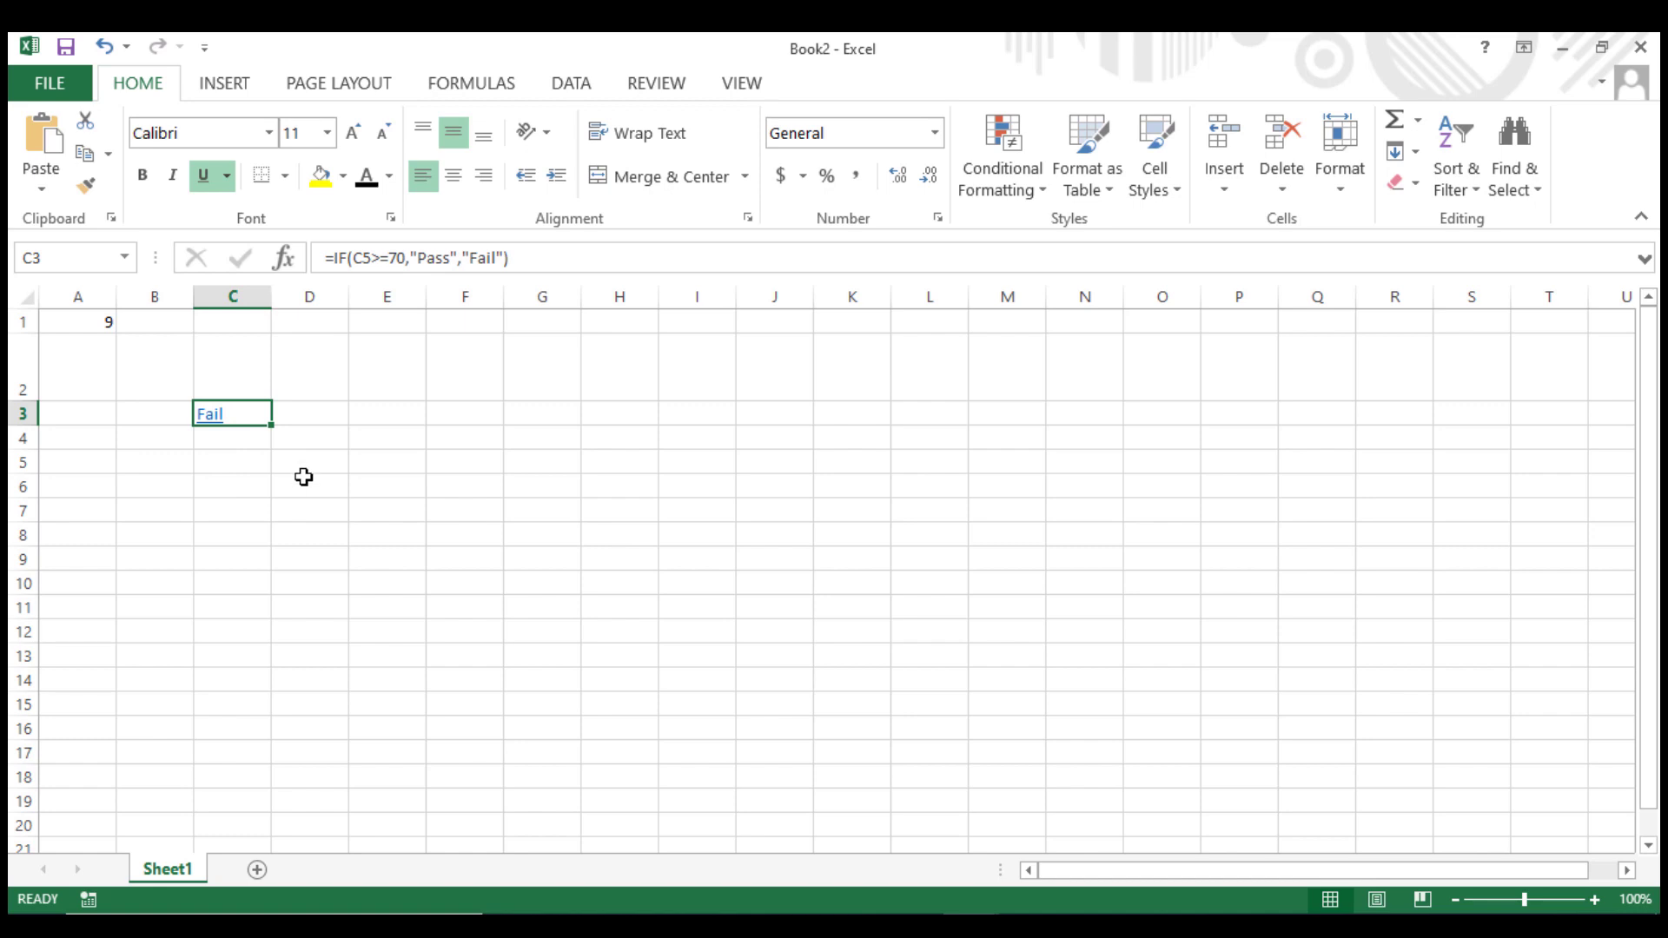
Clear the IF formula from C3 and paste it into D3.
key(Delete)
click(323, 489)
click(314, 421)
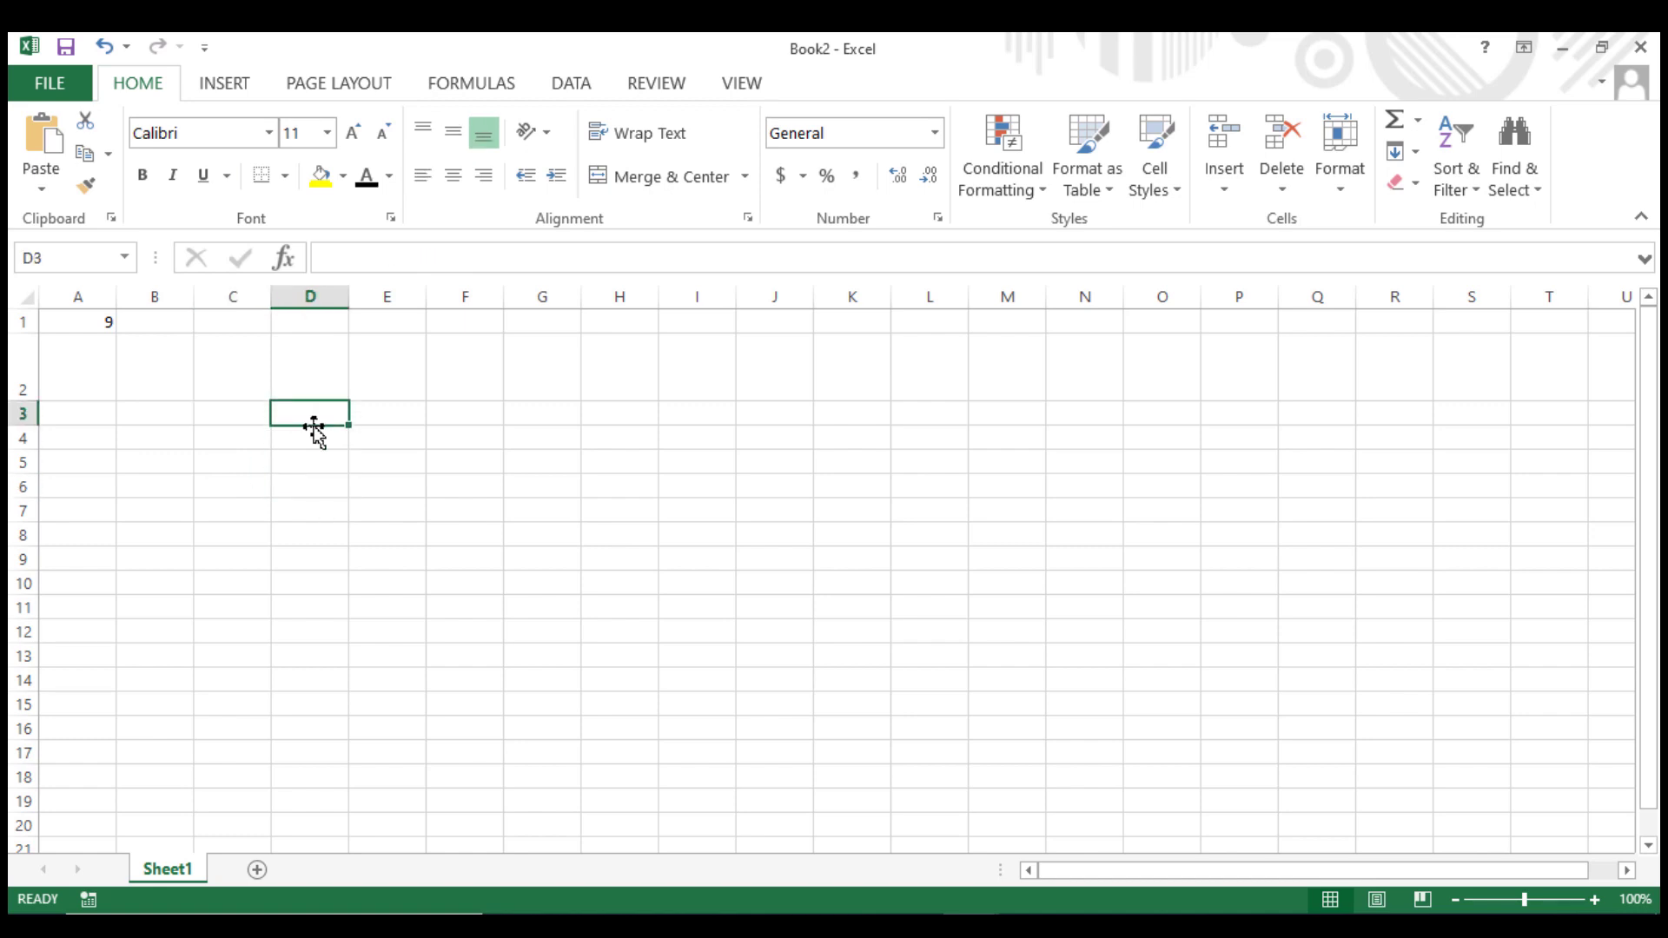
key(ctrl+v)
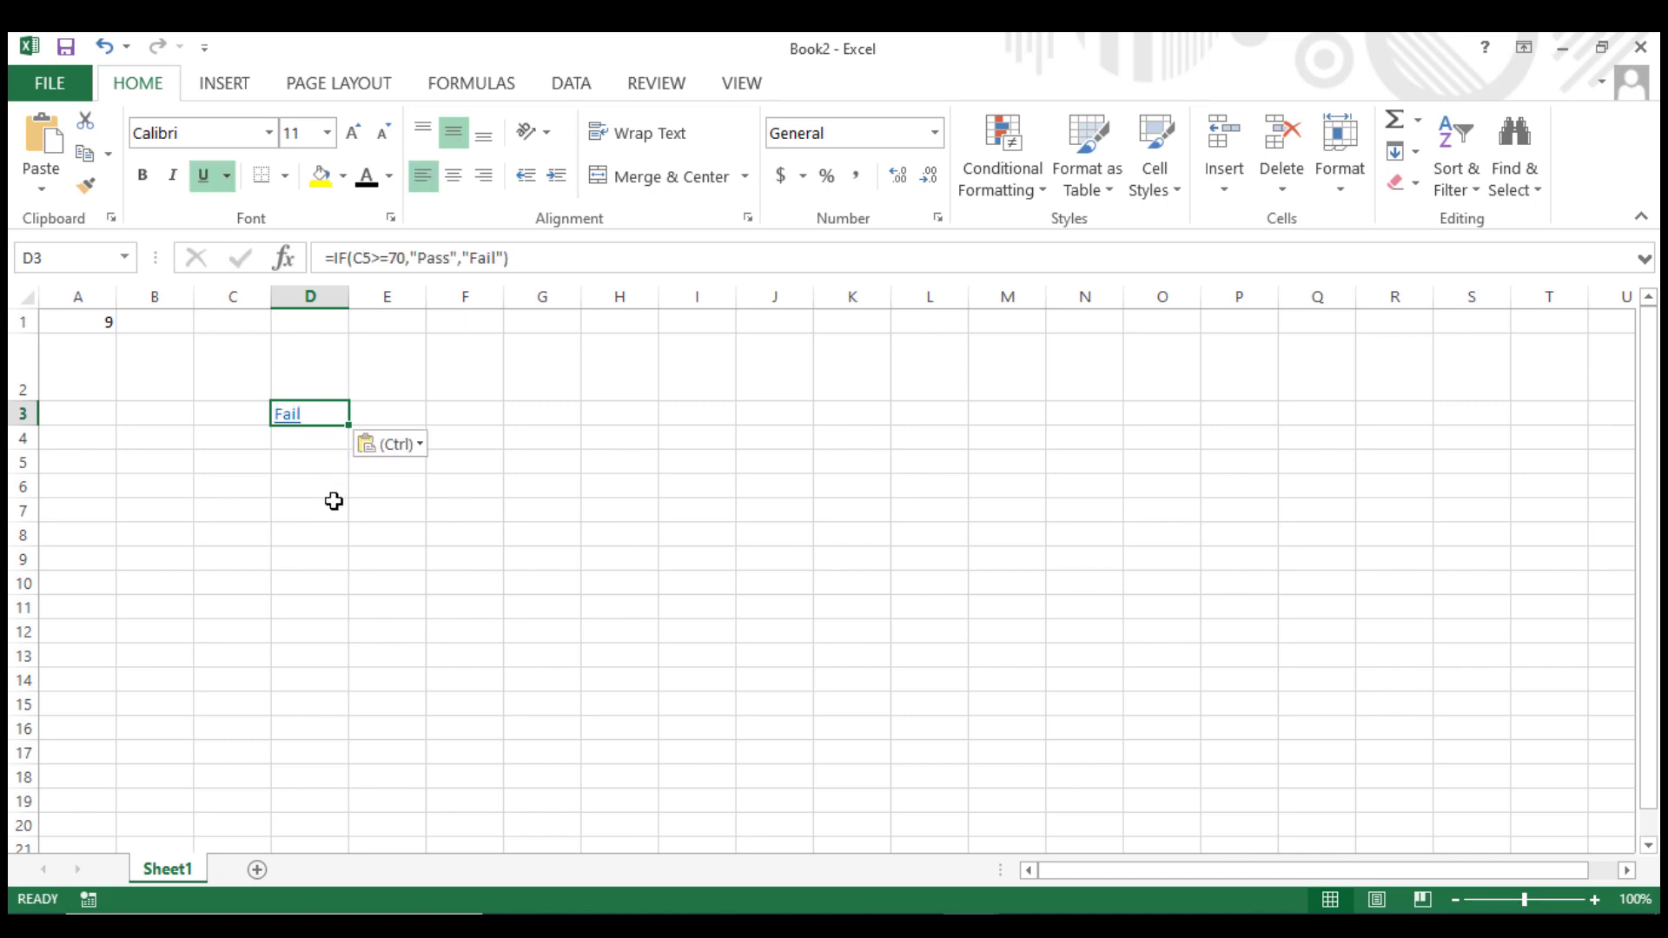
Enter the score 70 in C5.
click(23, 460)
click(309, 462)
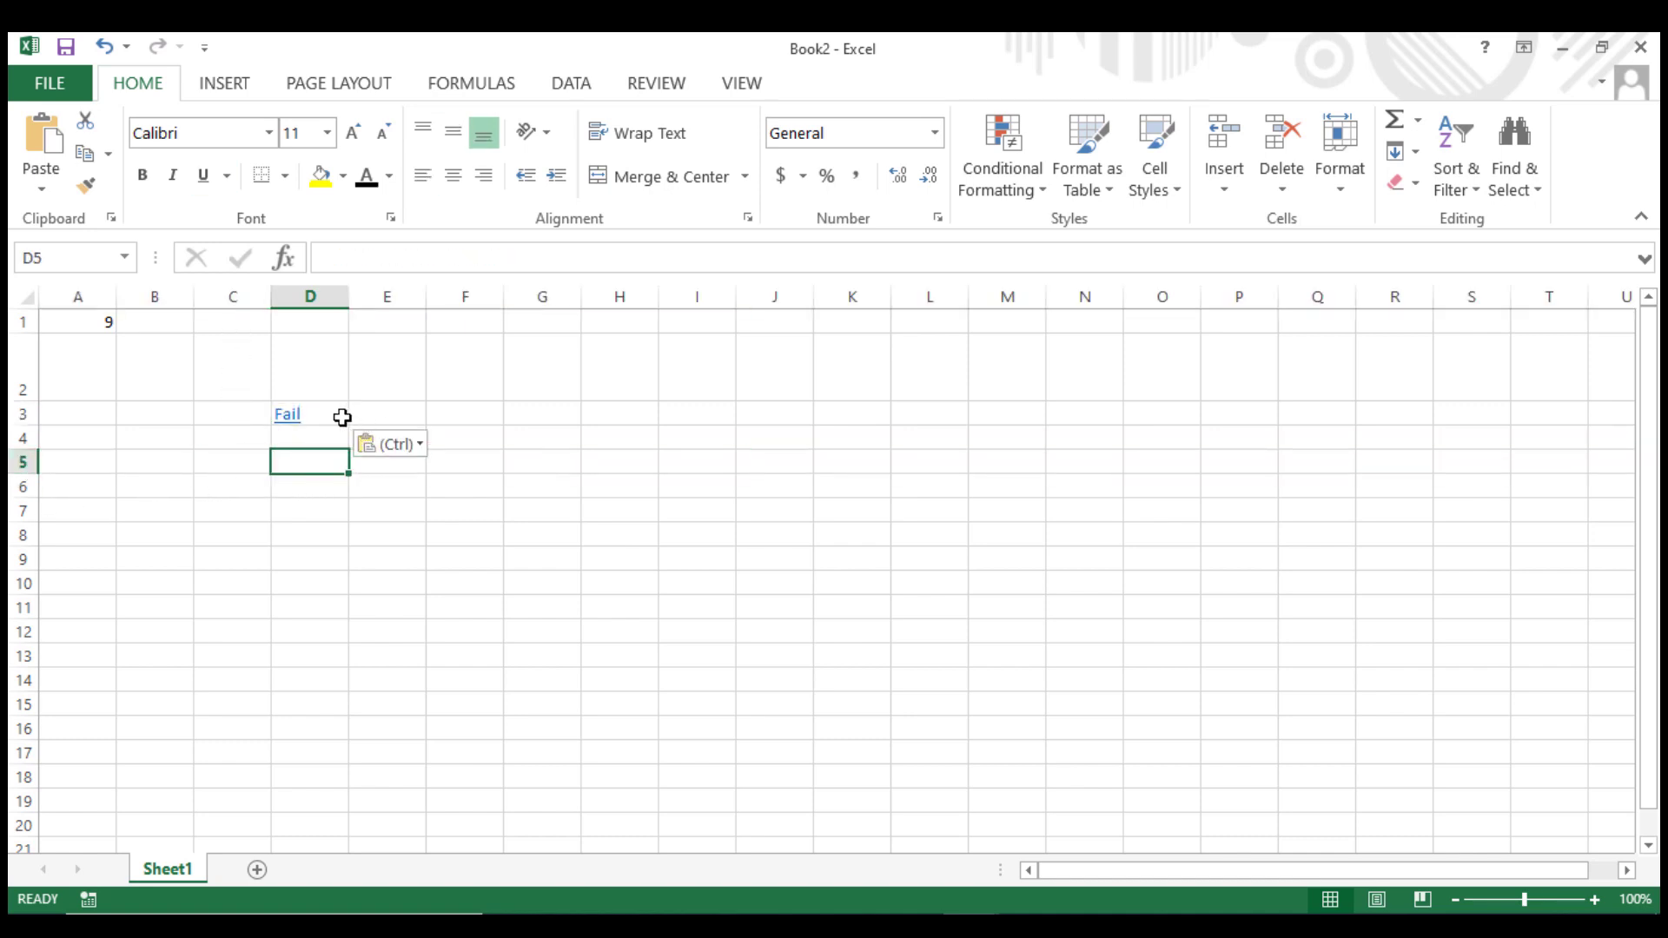
click(242, 456)
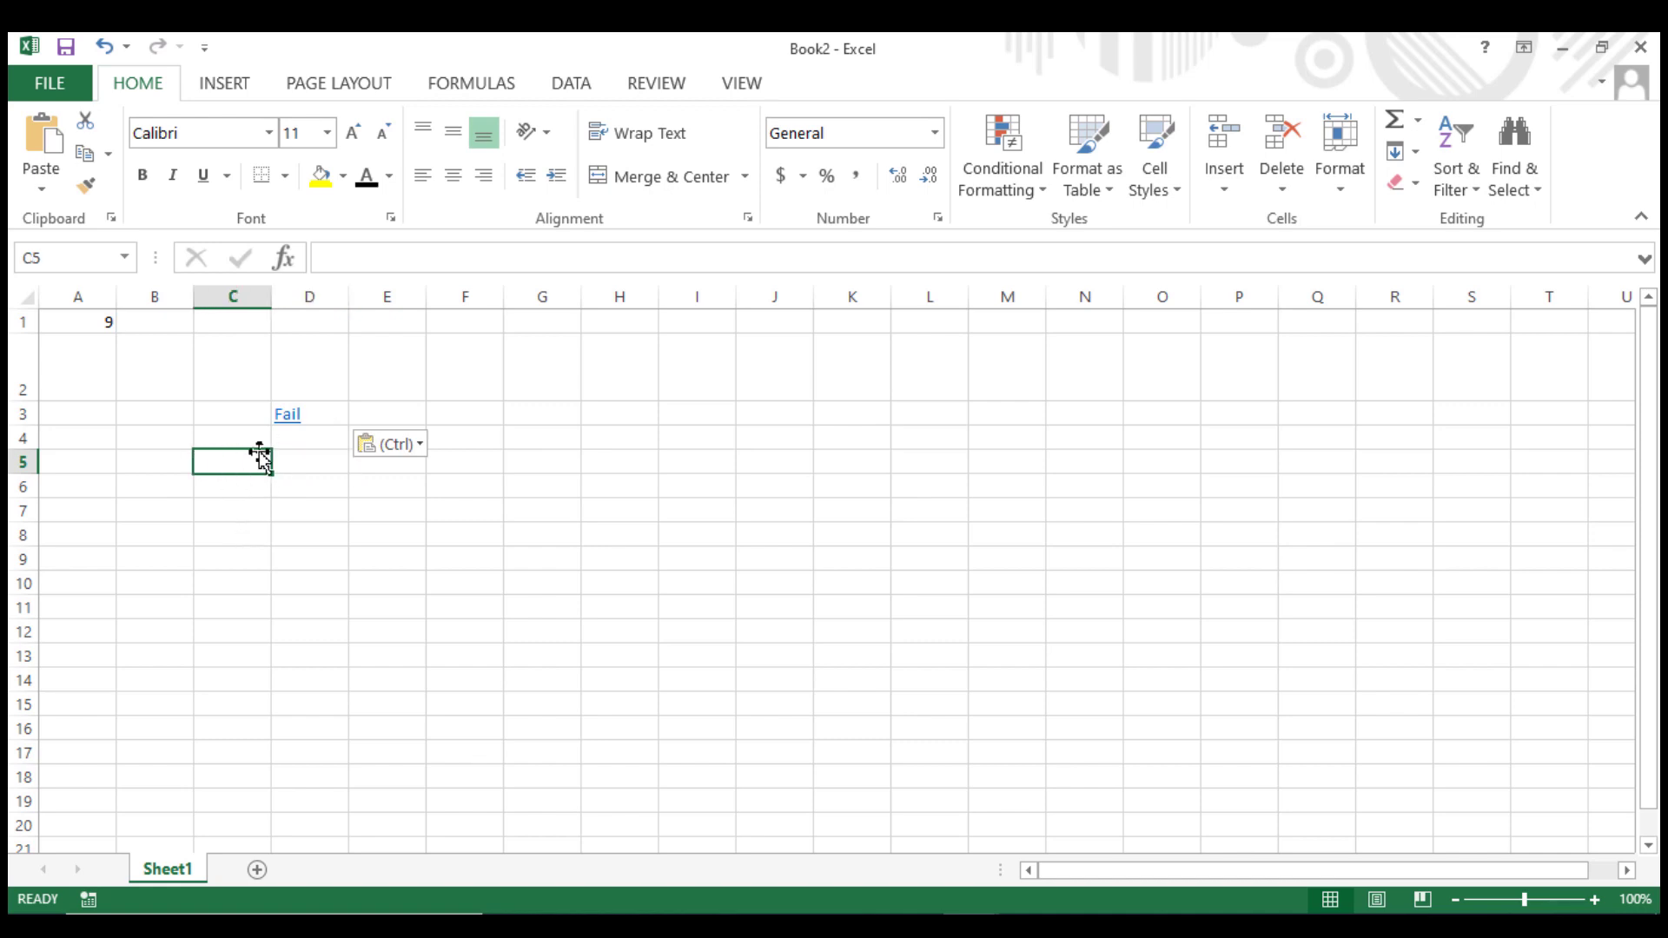
click(302, 417)
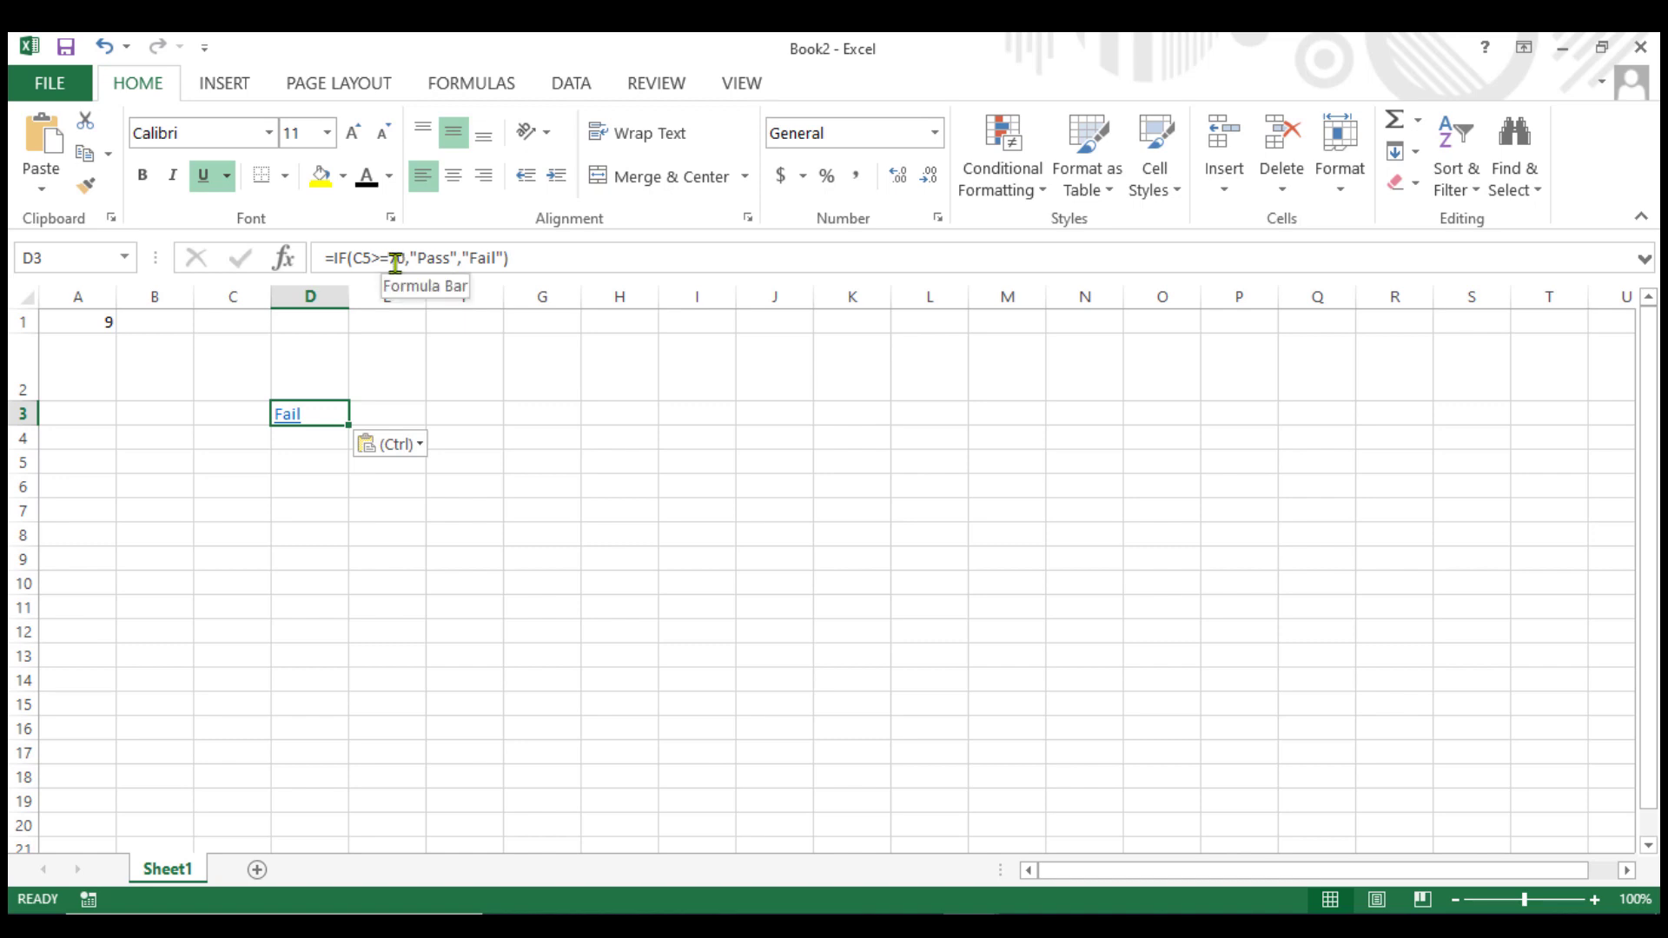
click(225, 434)
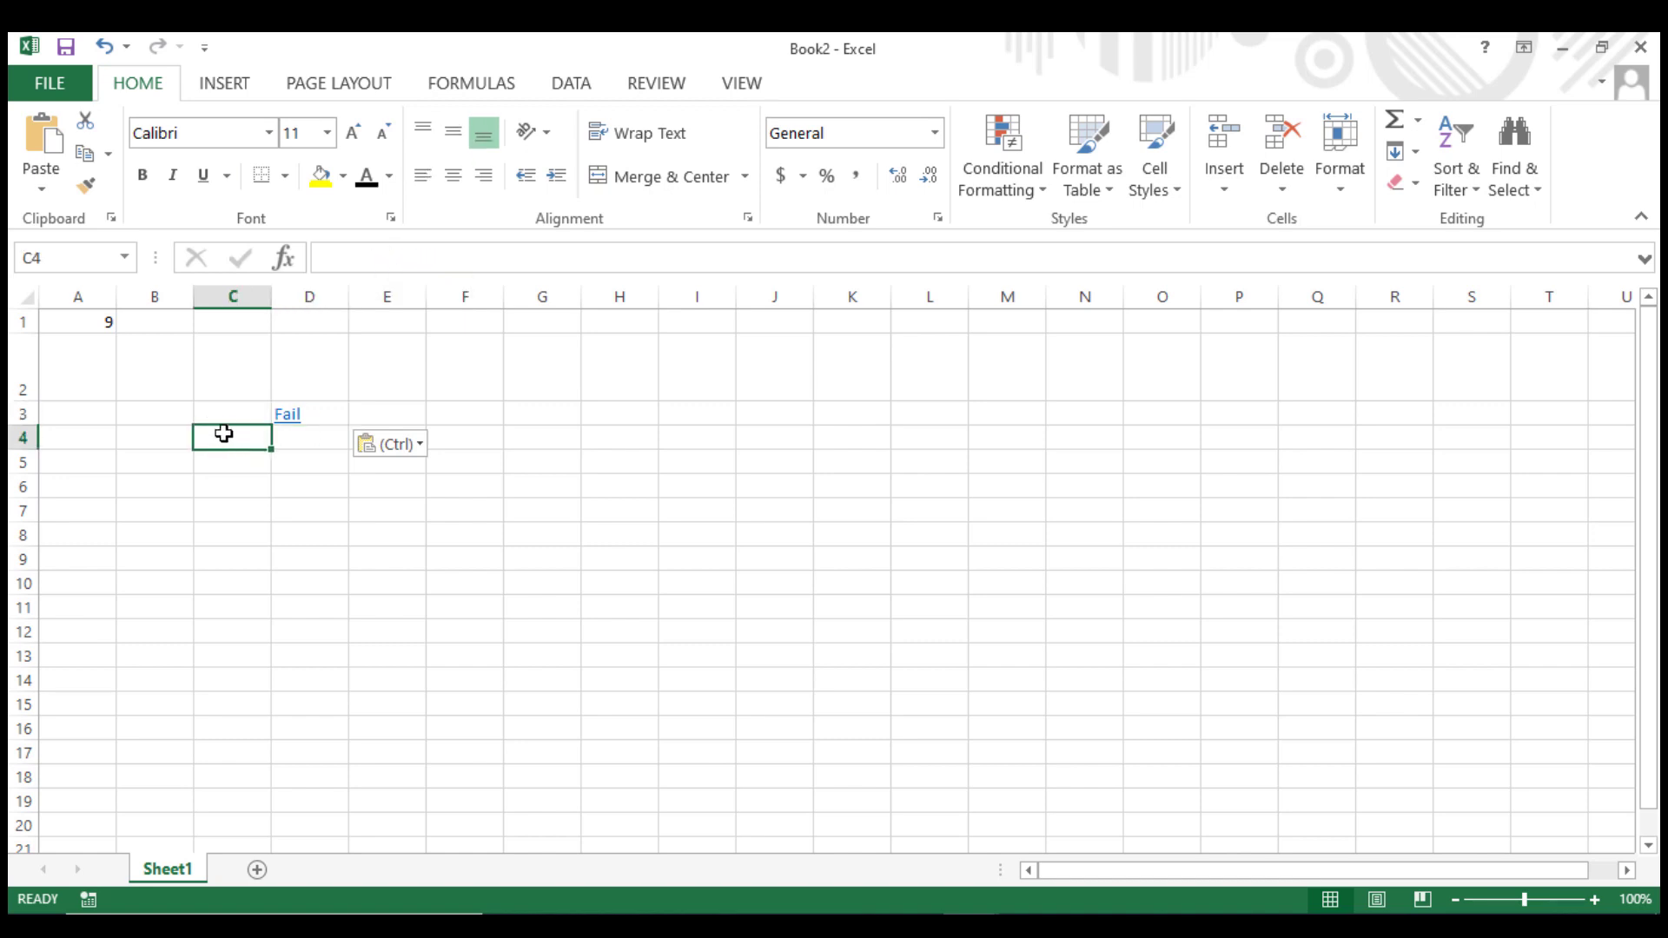
click(221, 459)
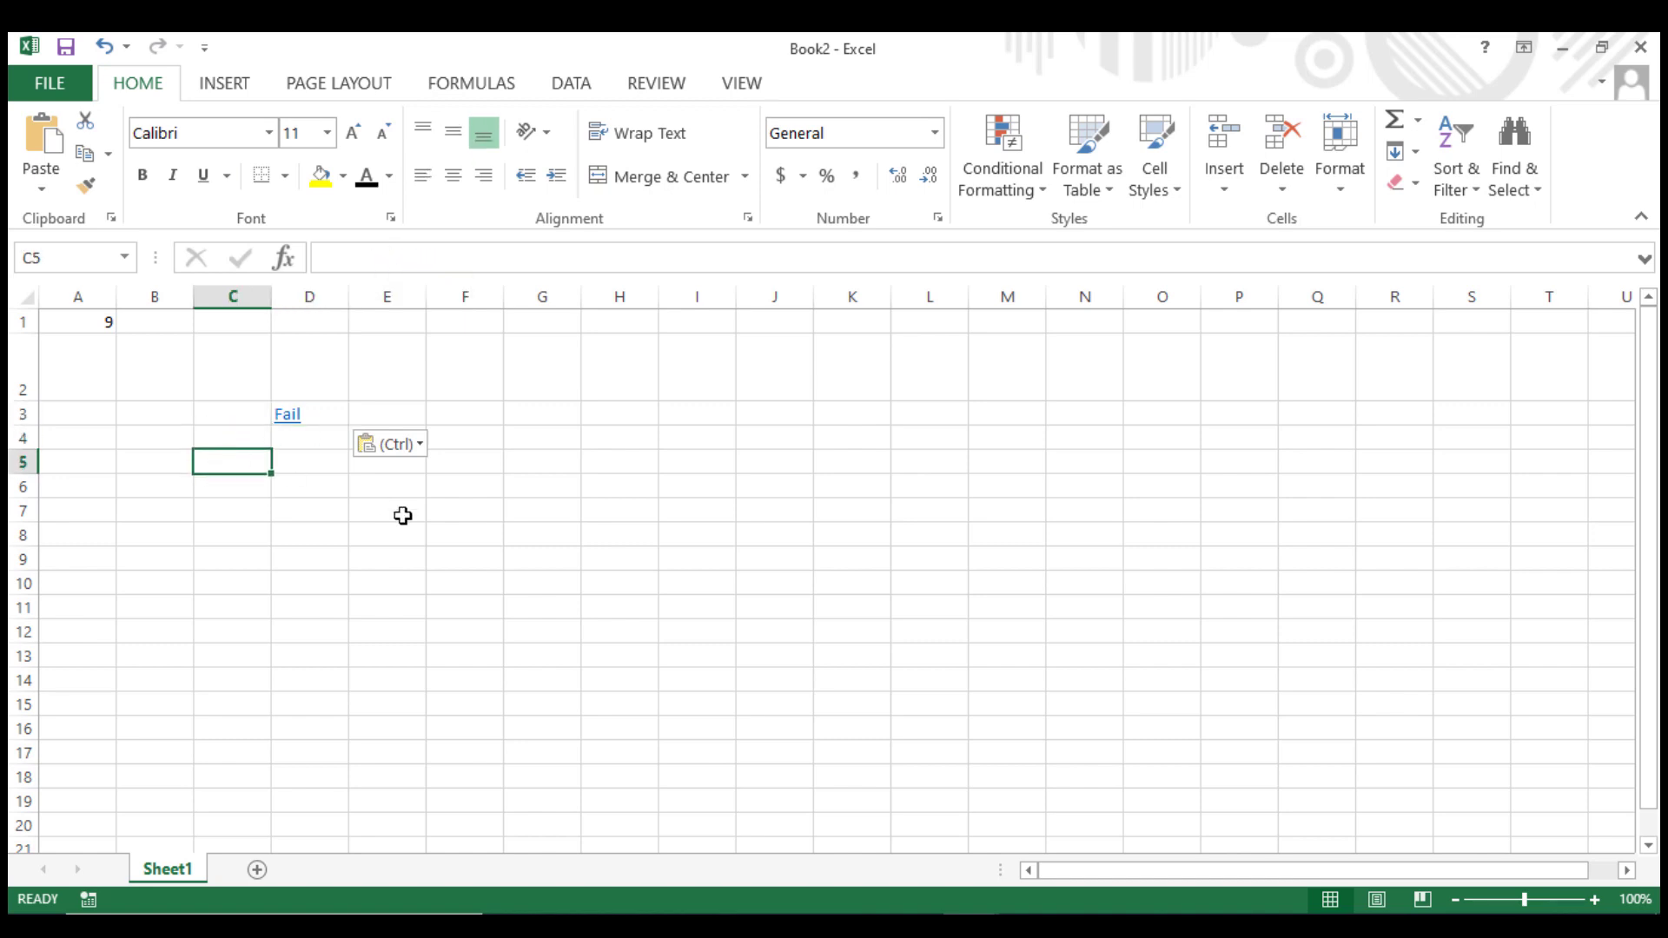
text(70)
click(392, 678)
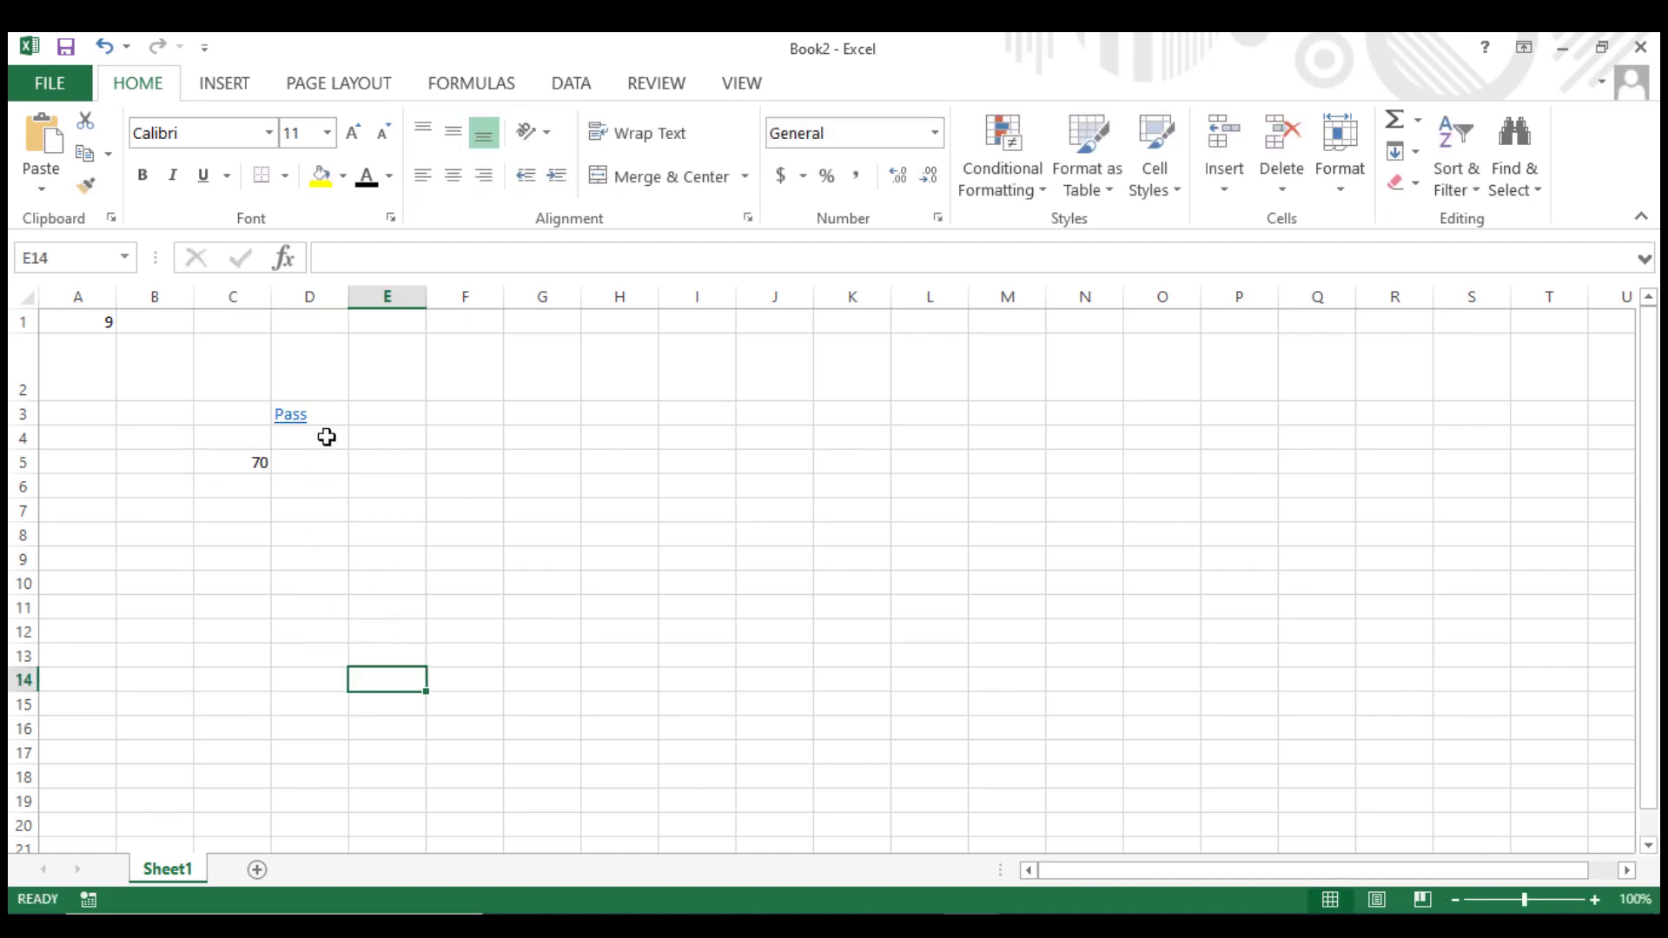
Change the score in C5 to 66.
click(233, 465)
text(66)
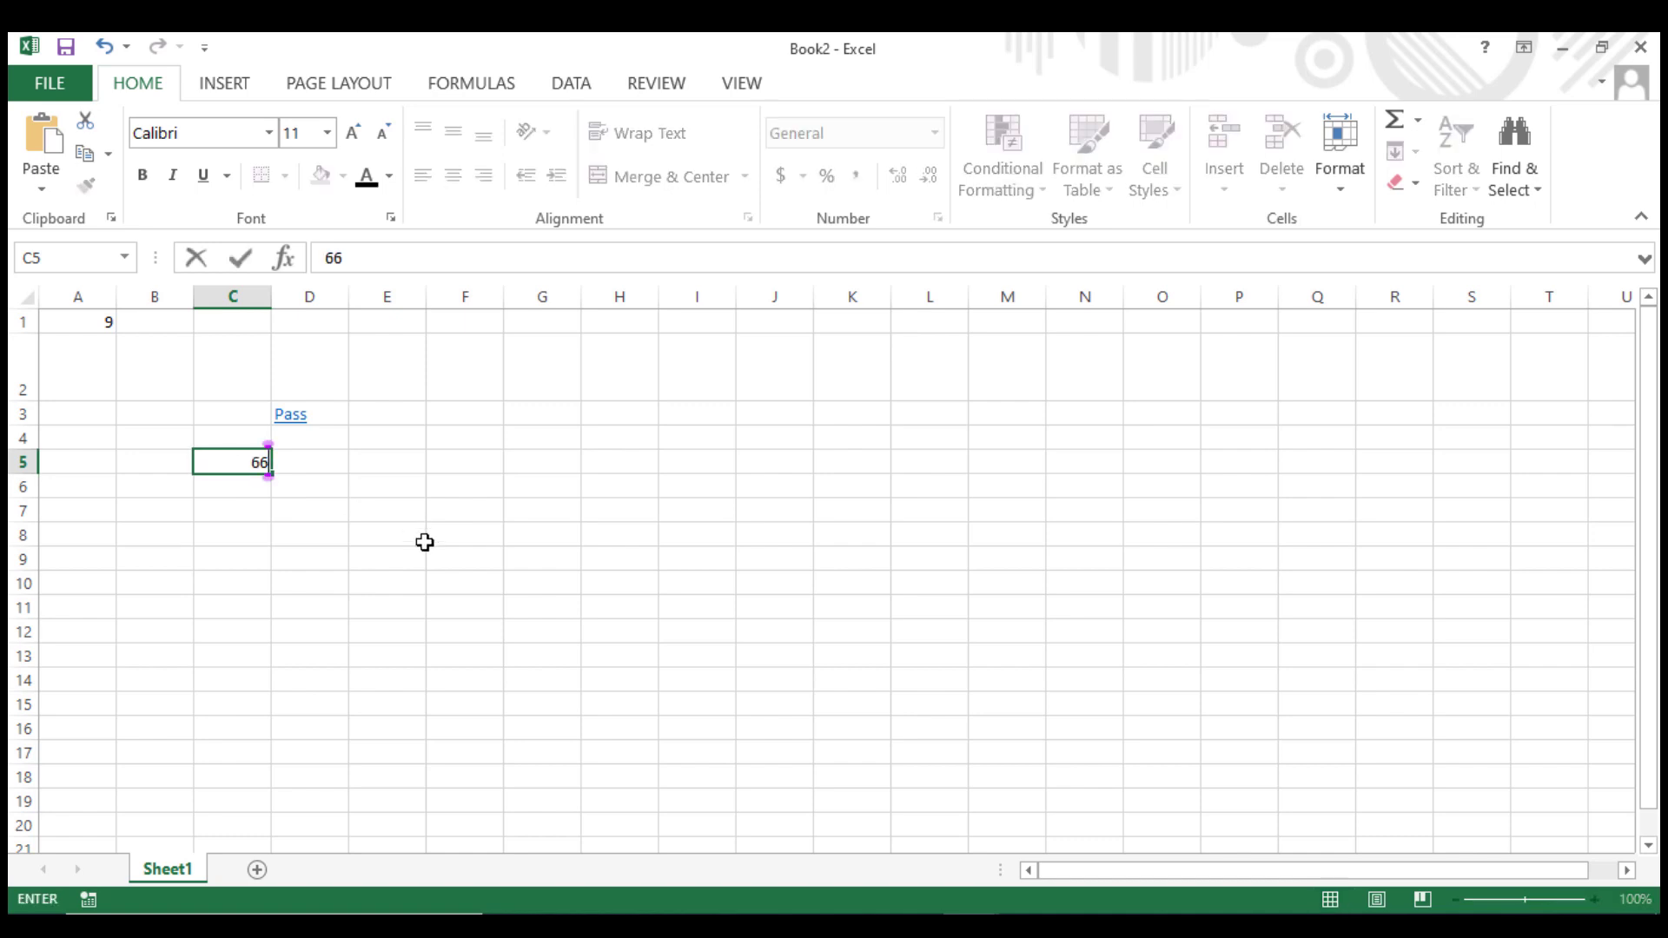
click(536, 577)
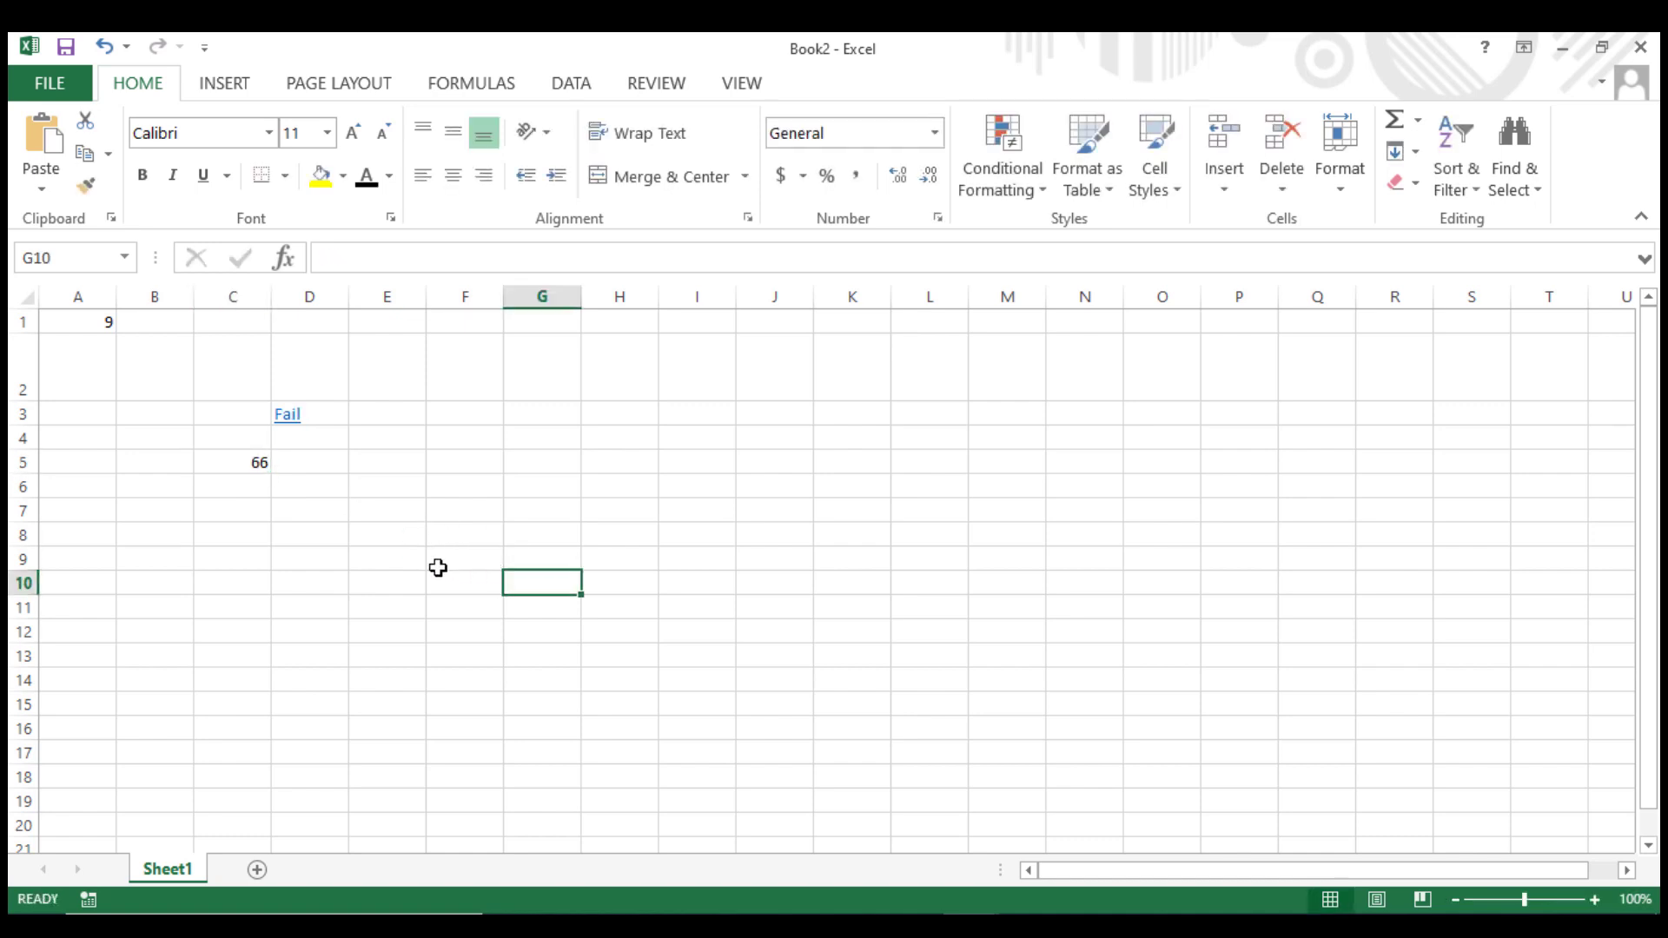
Edit D3's IF formula so its true result is "A" instead of "Pass".
click(222, 464)
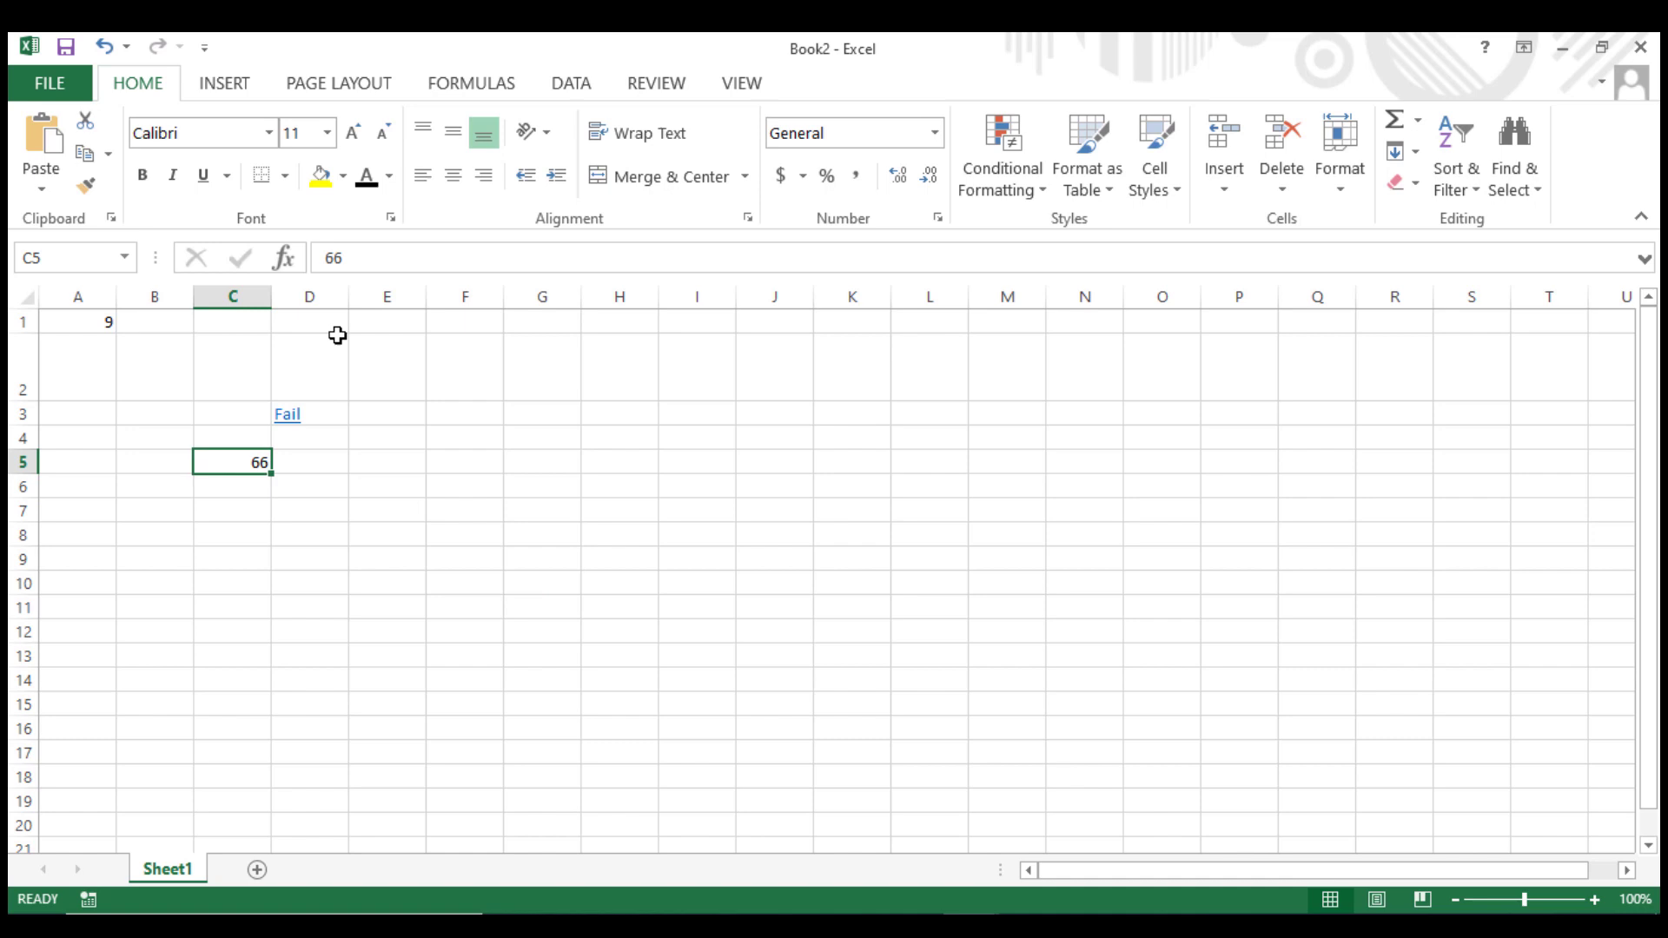
click(286, 417)
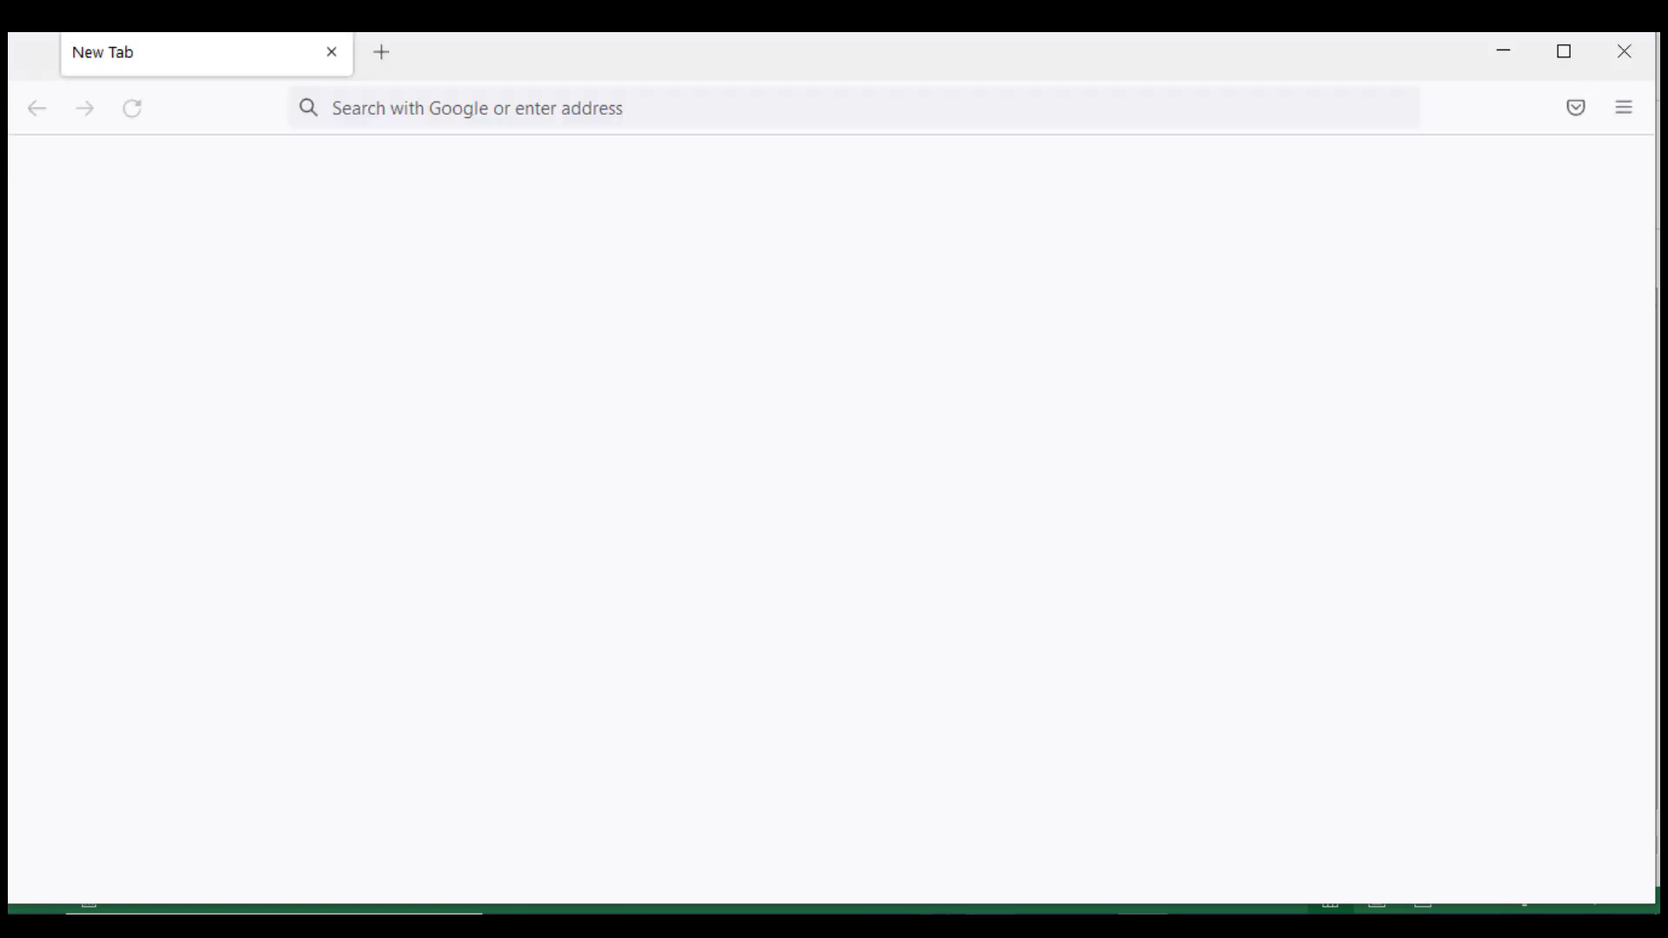
click(979, 807)
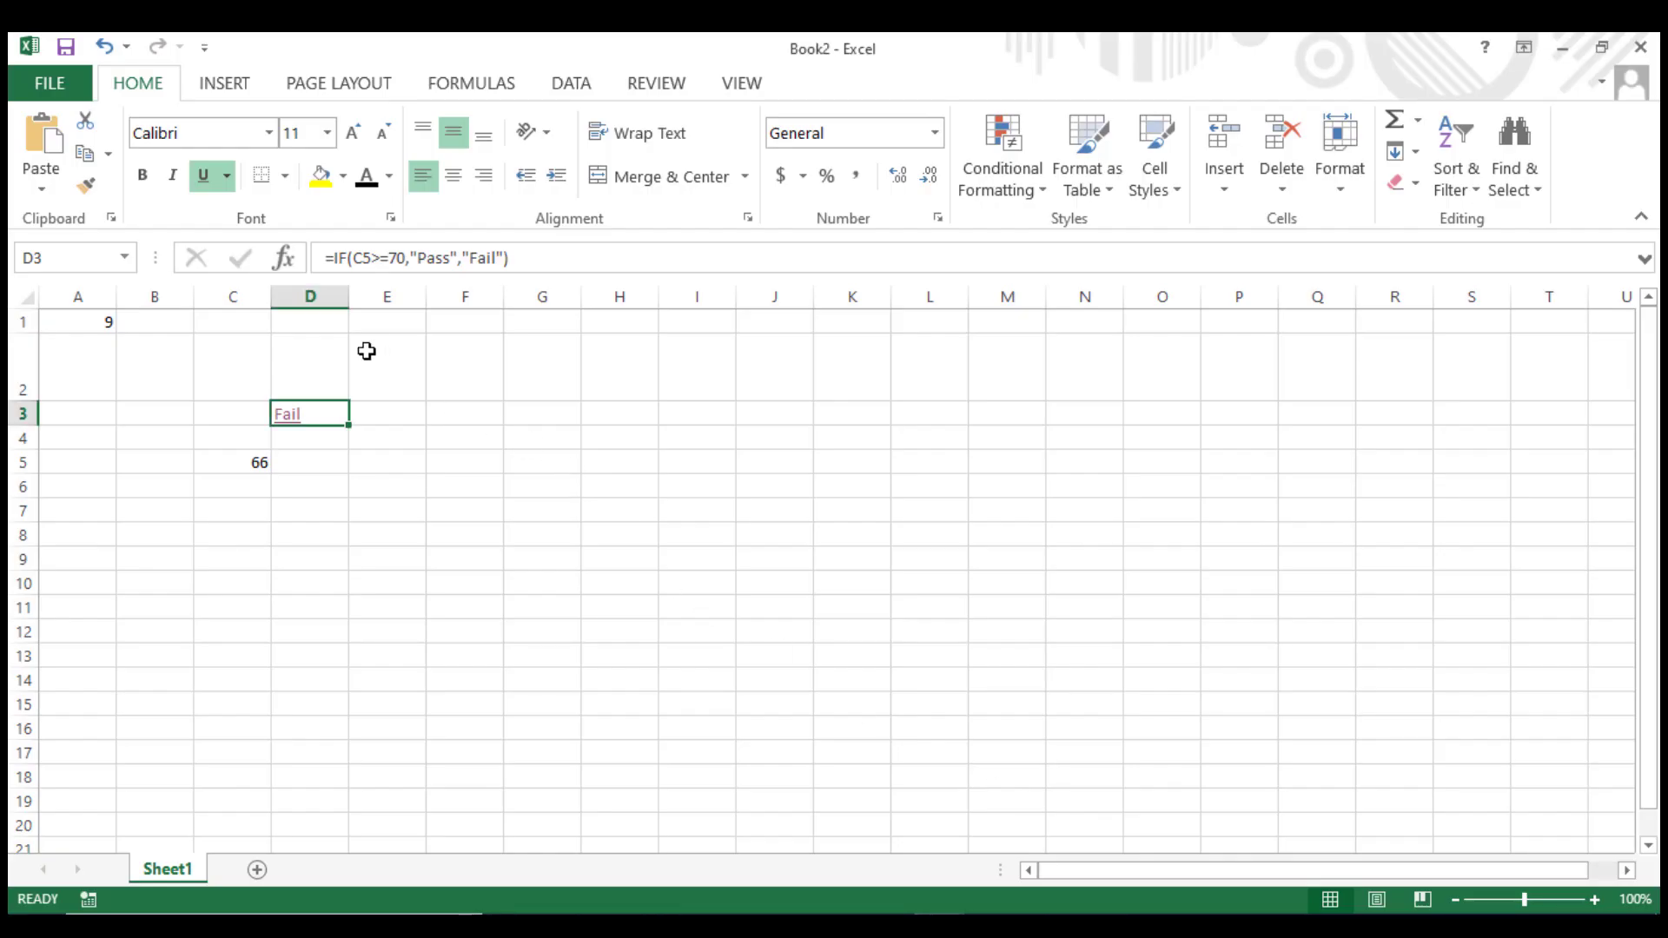
click(362, 258)
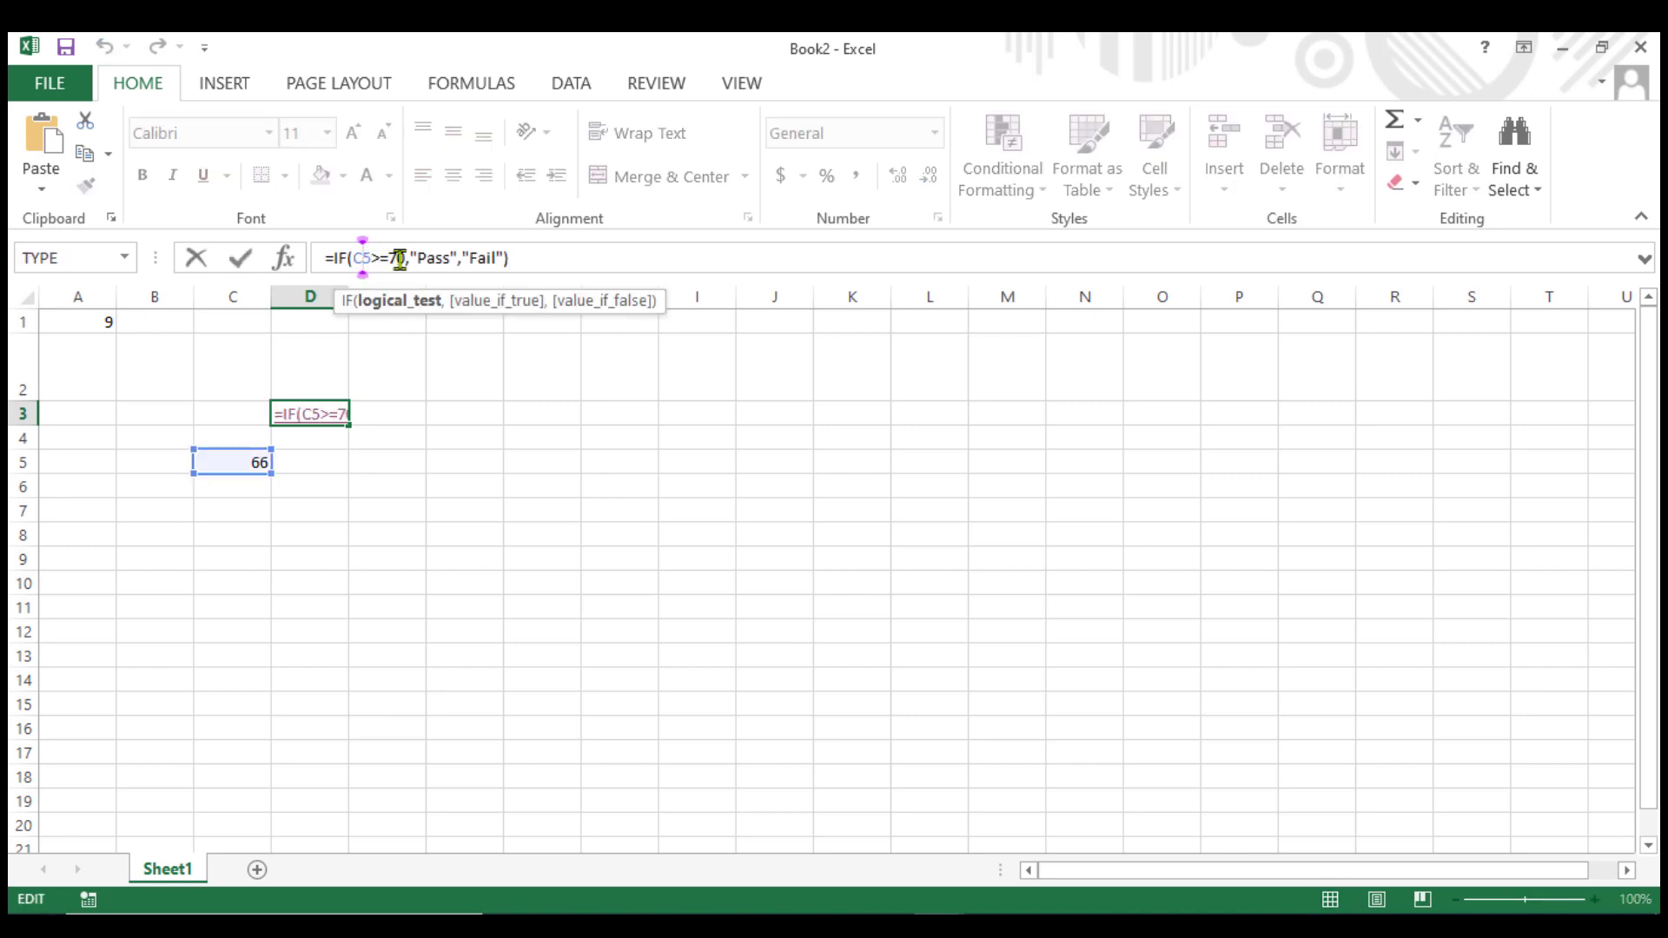
click(426, 258)
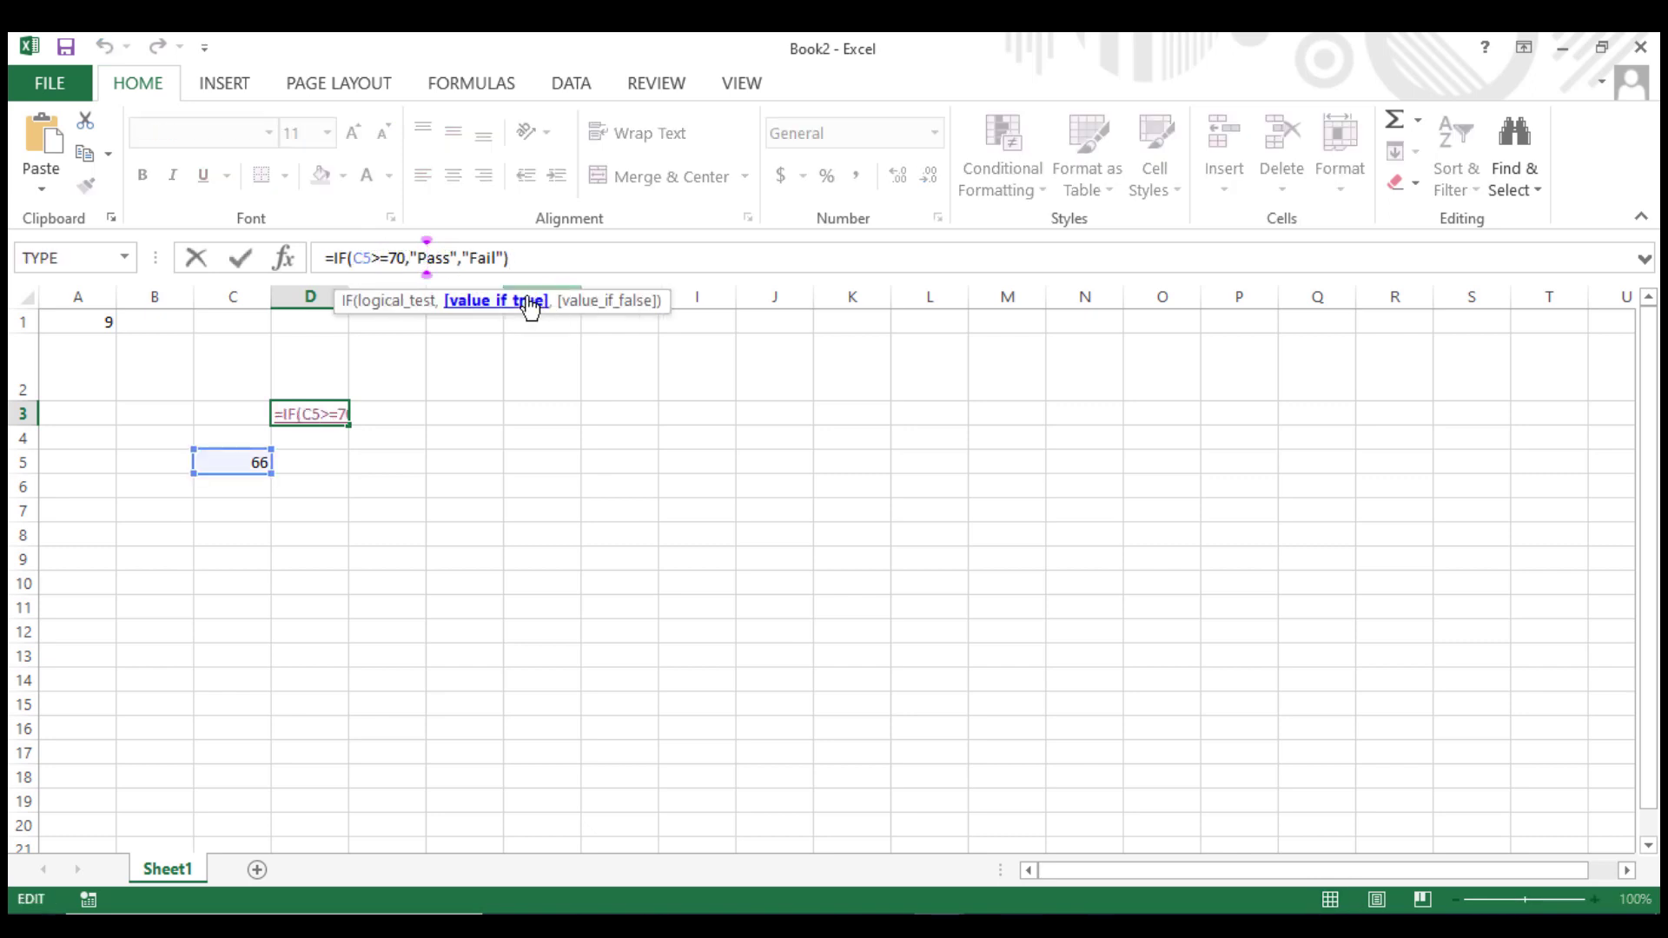
key(Right)
key(Right)
key(Right)
key(BackSpace)
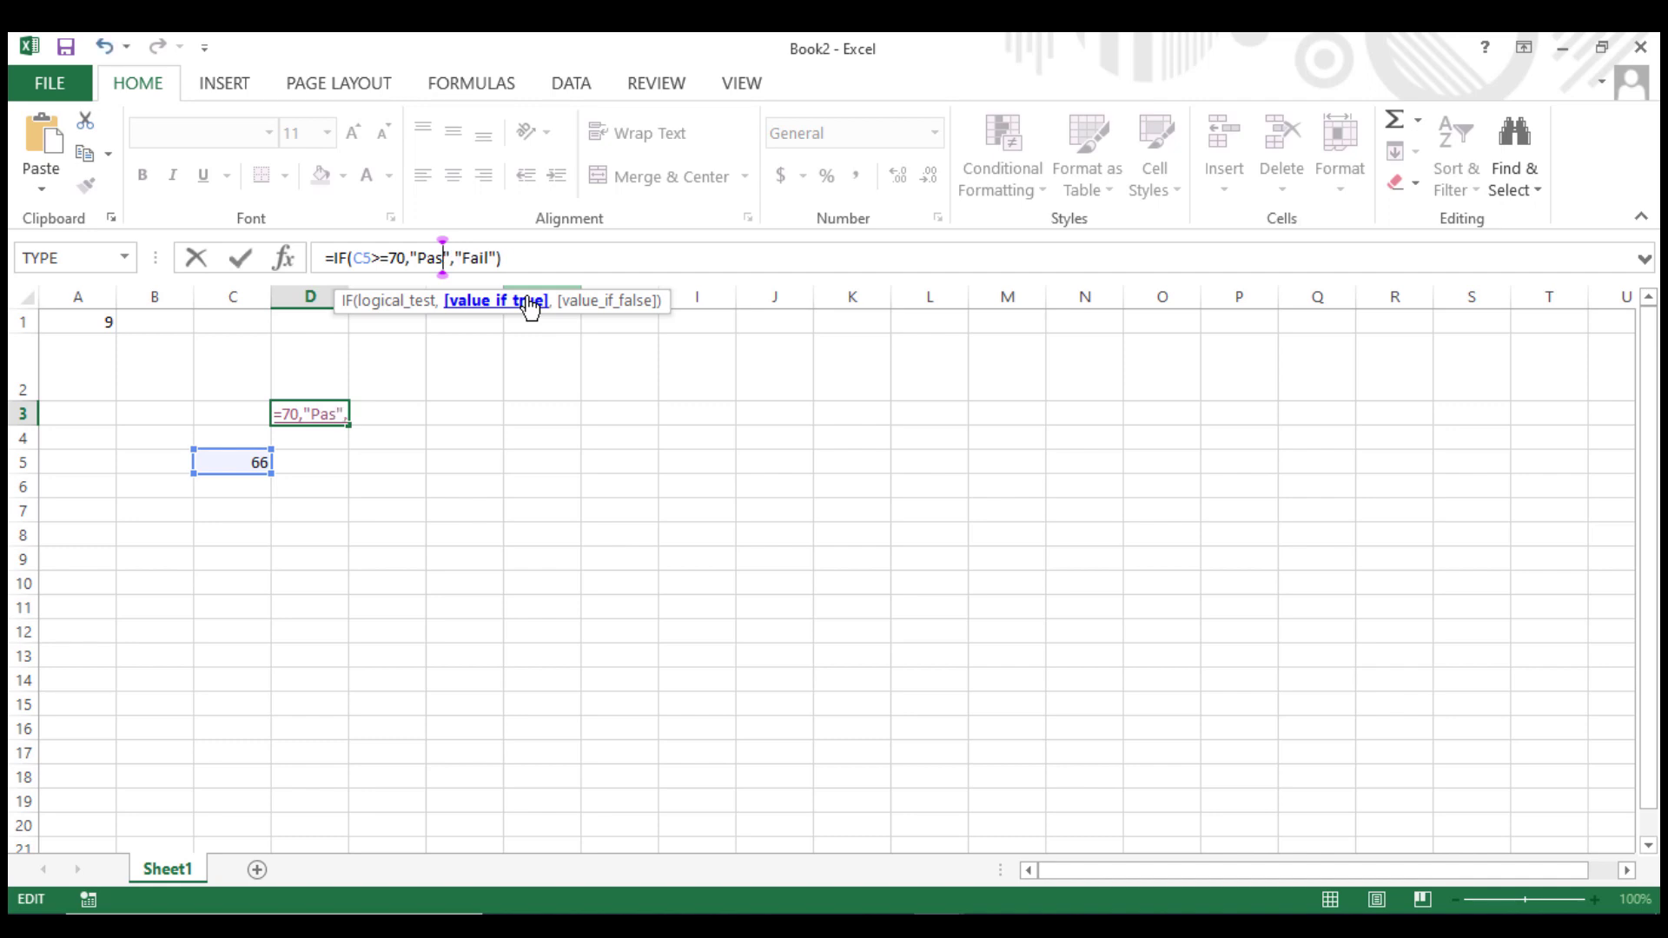
key(BackSpace)
key(BackSpace)
key(BackSpace)
text(A)
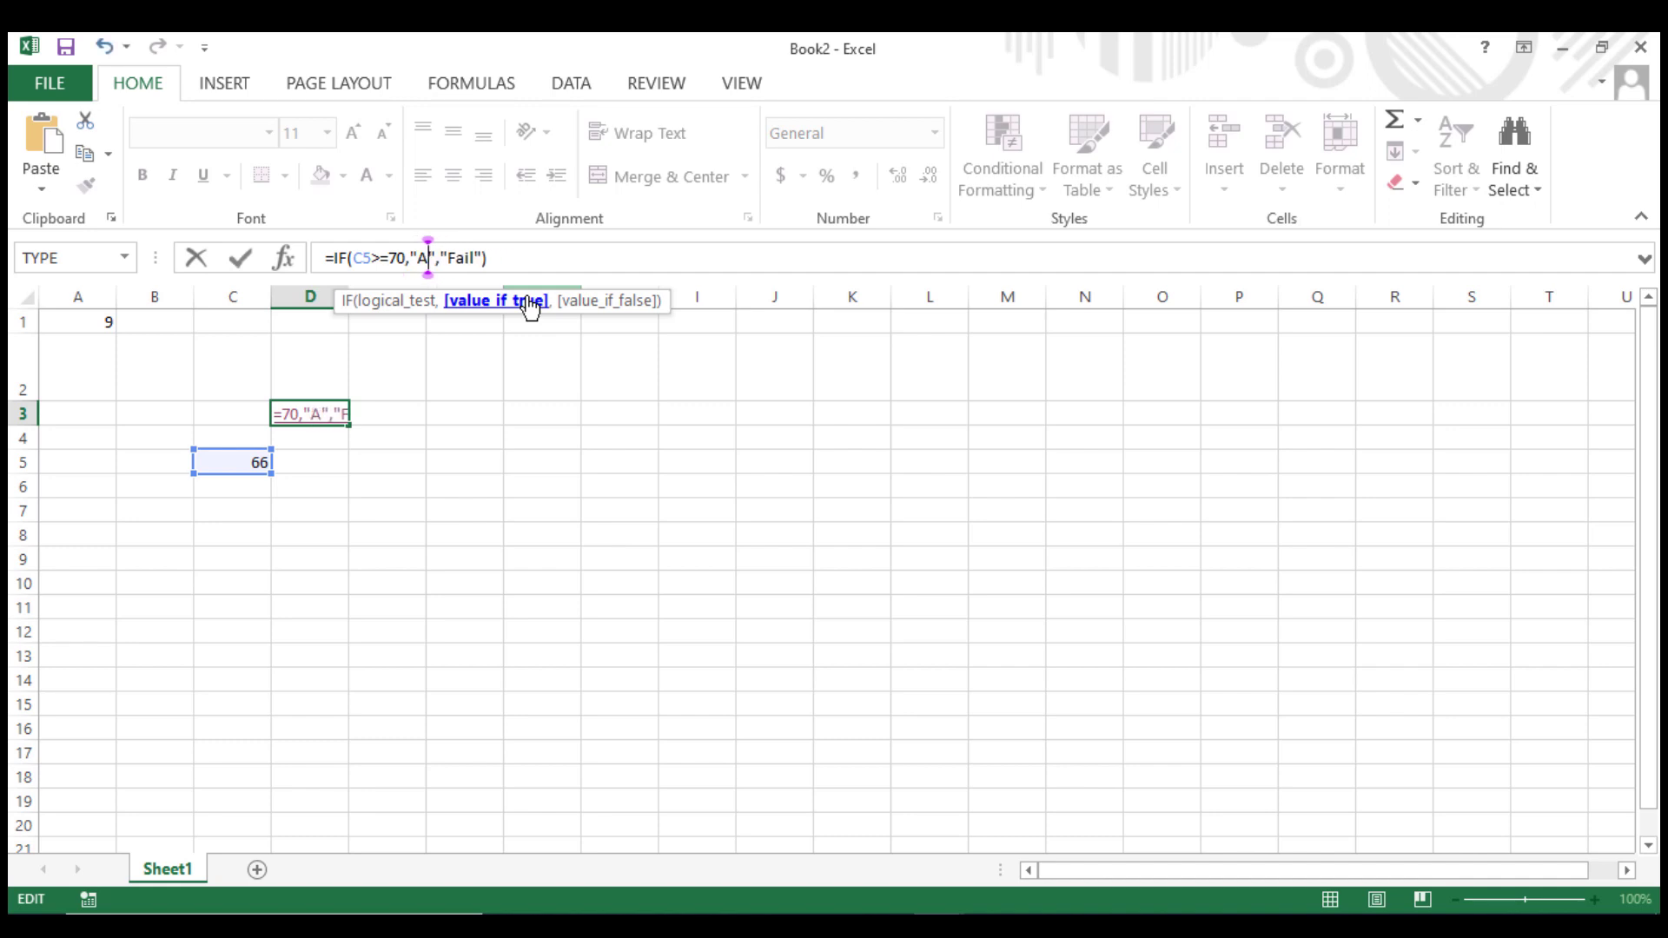
Change the formula's false result from "Fail" to "F" and confirm the edit.
click(477, 254)
key(BackSpace)
key(BackSpace)
key(BackSpace)
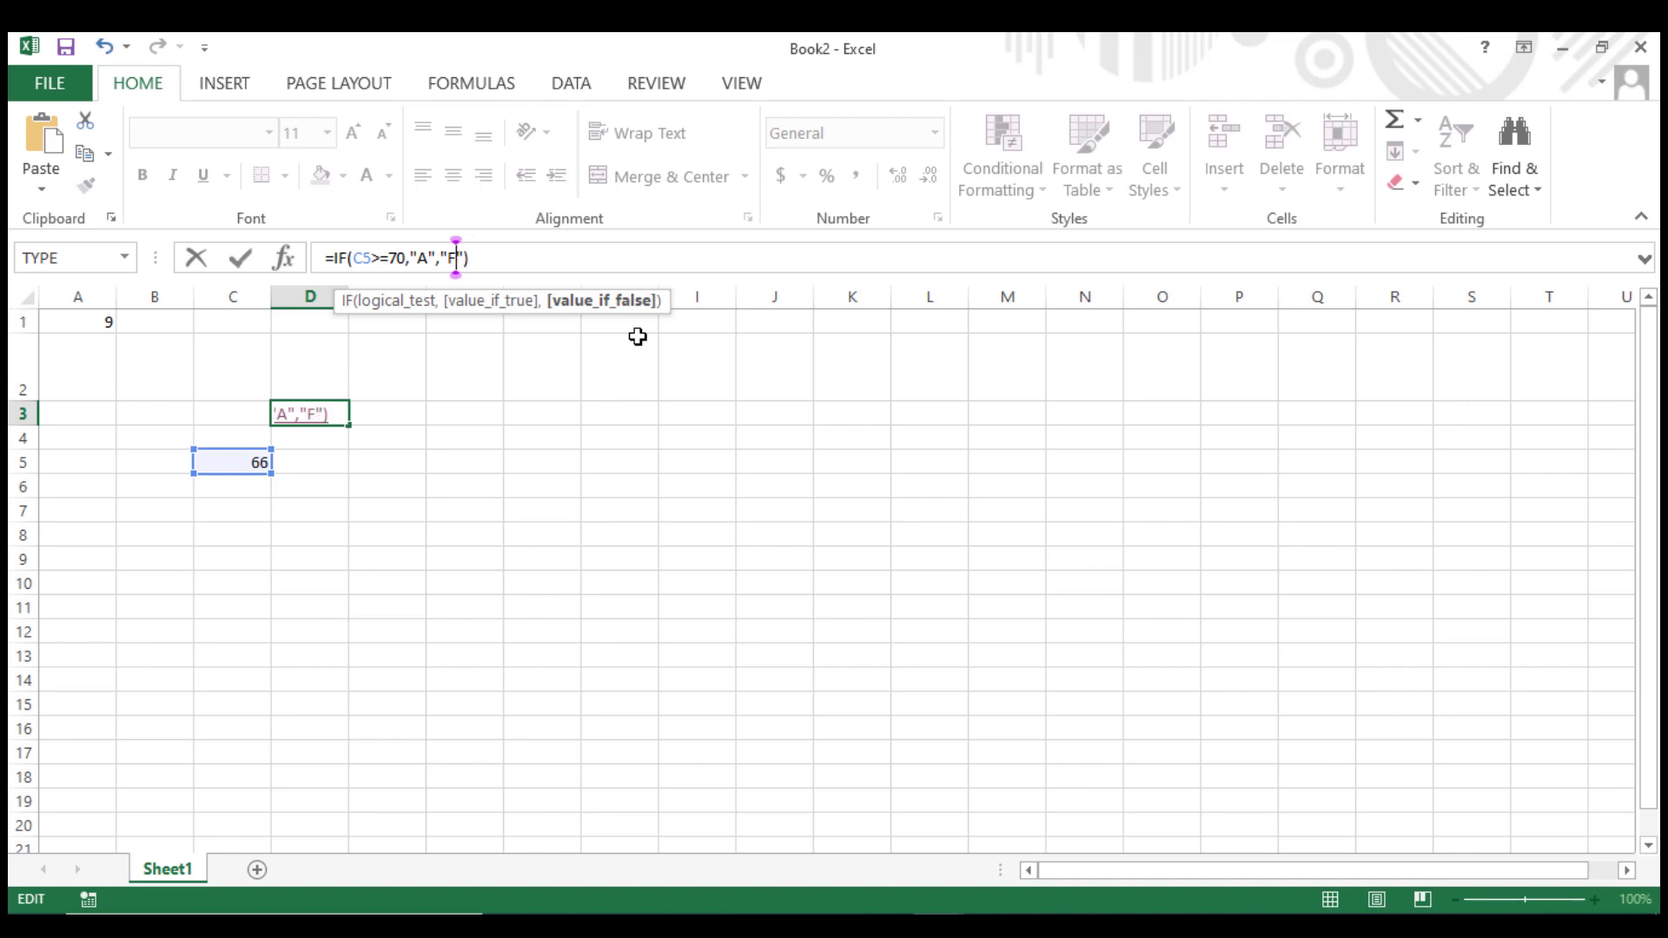
key(Return)
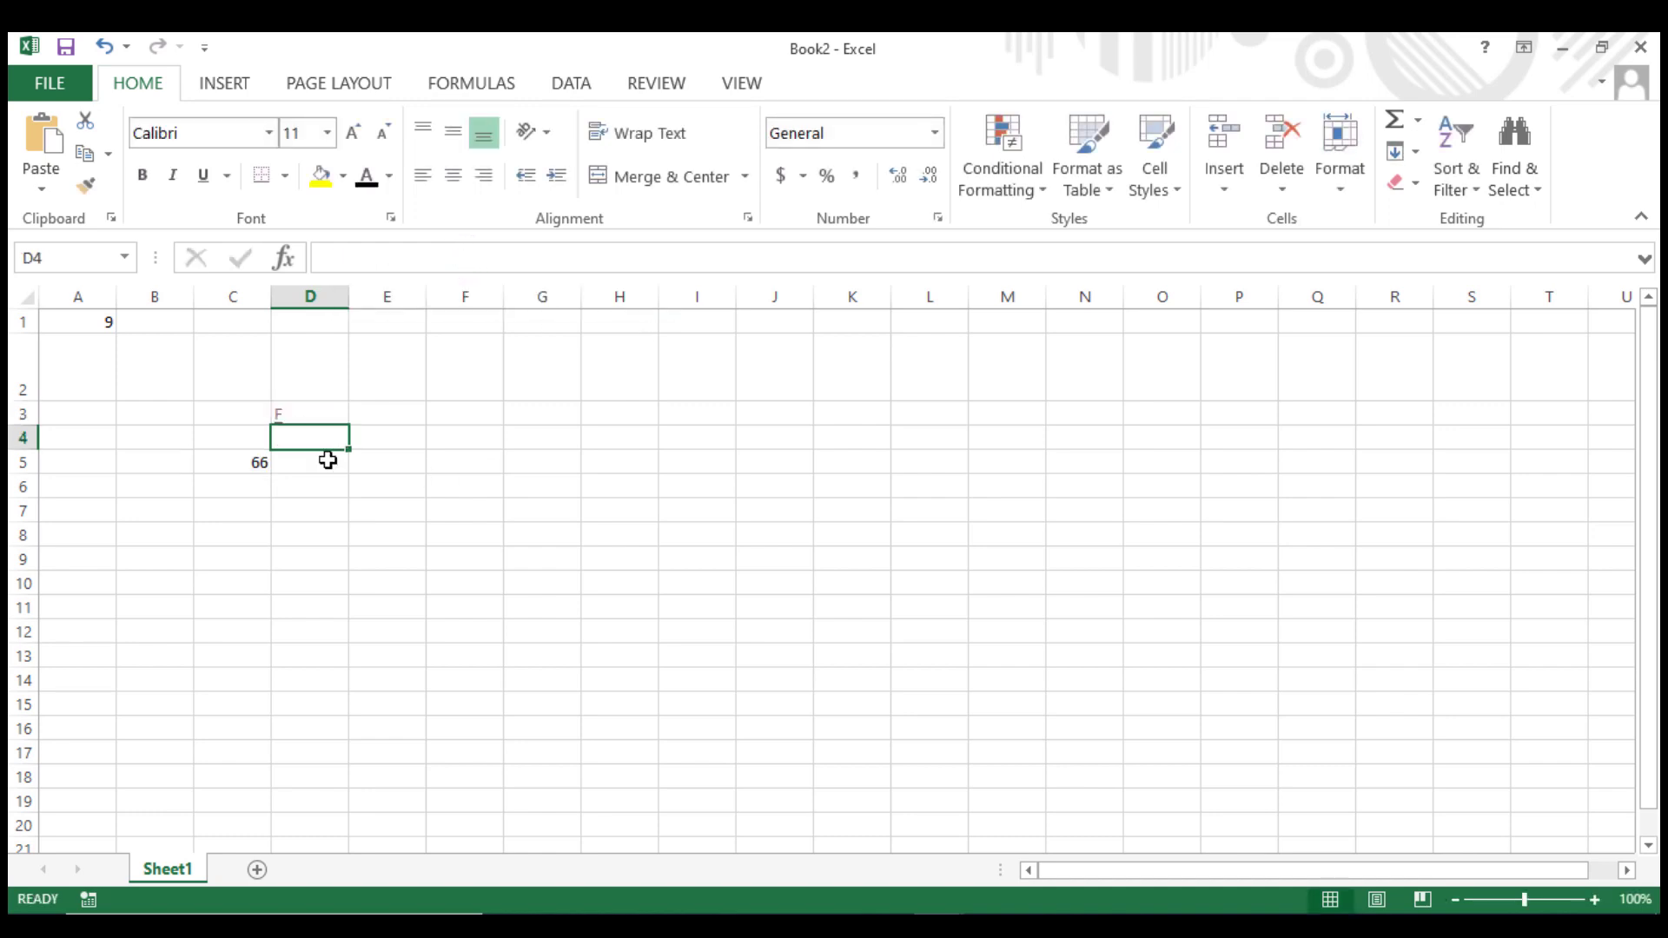
Enter the score 80 in C5.
click(257, 466)
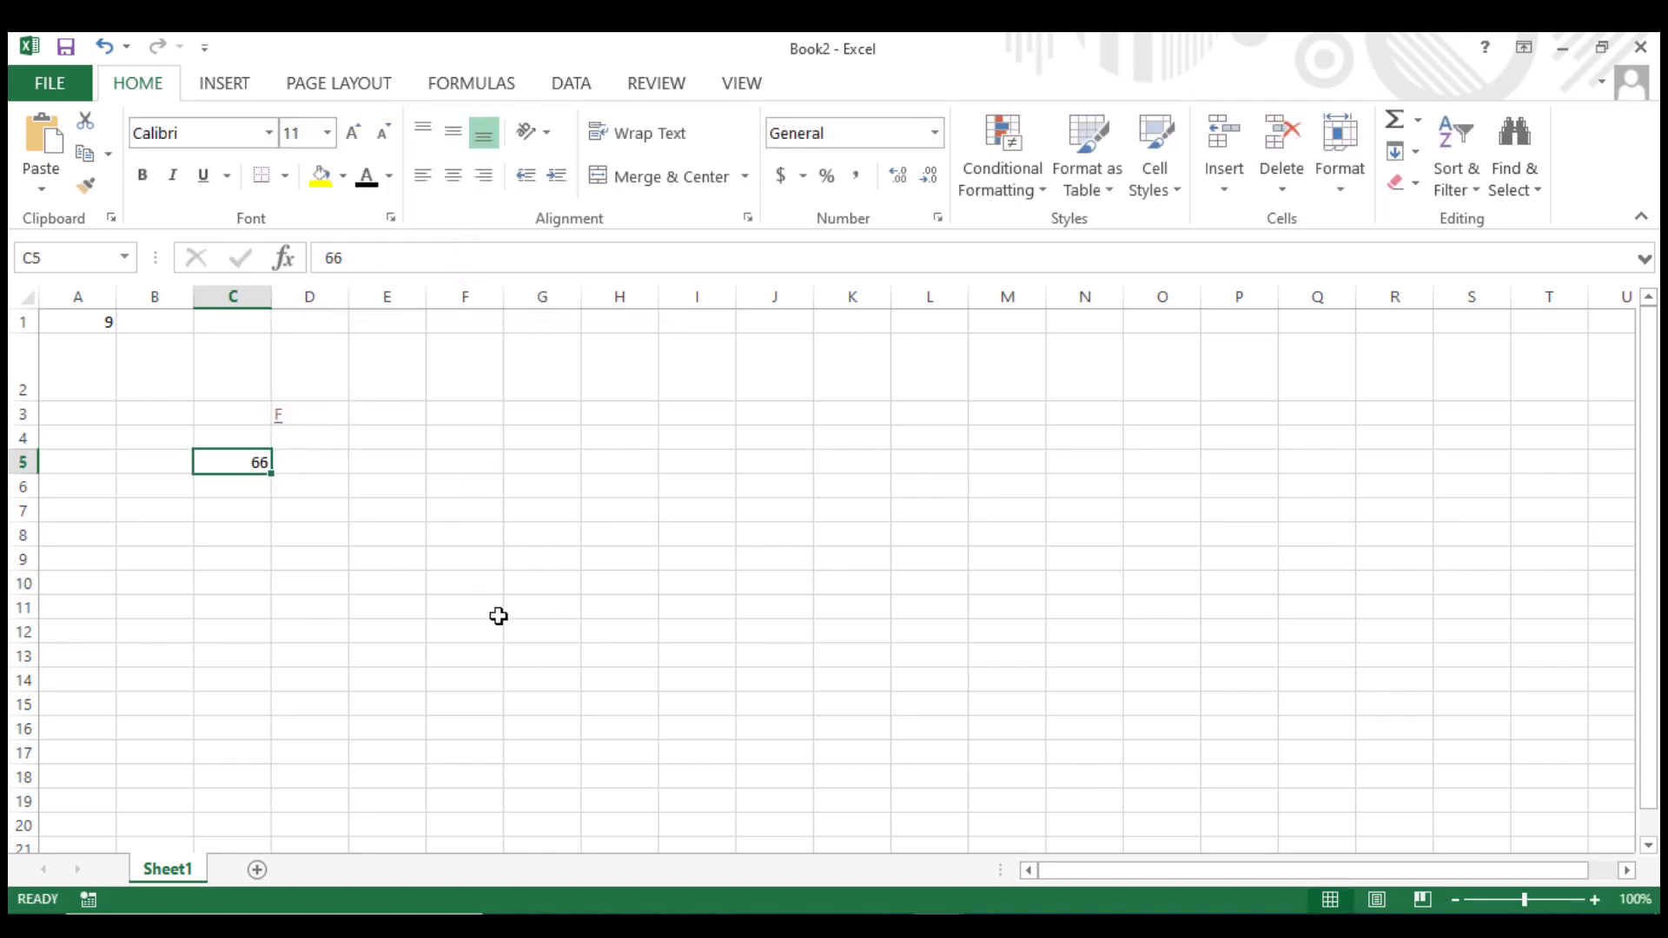
text(80)
click(551, 647)
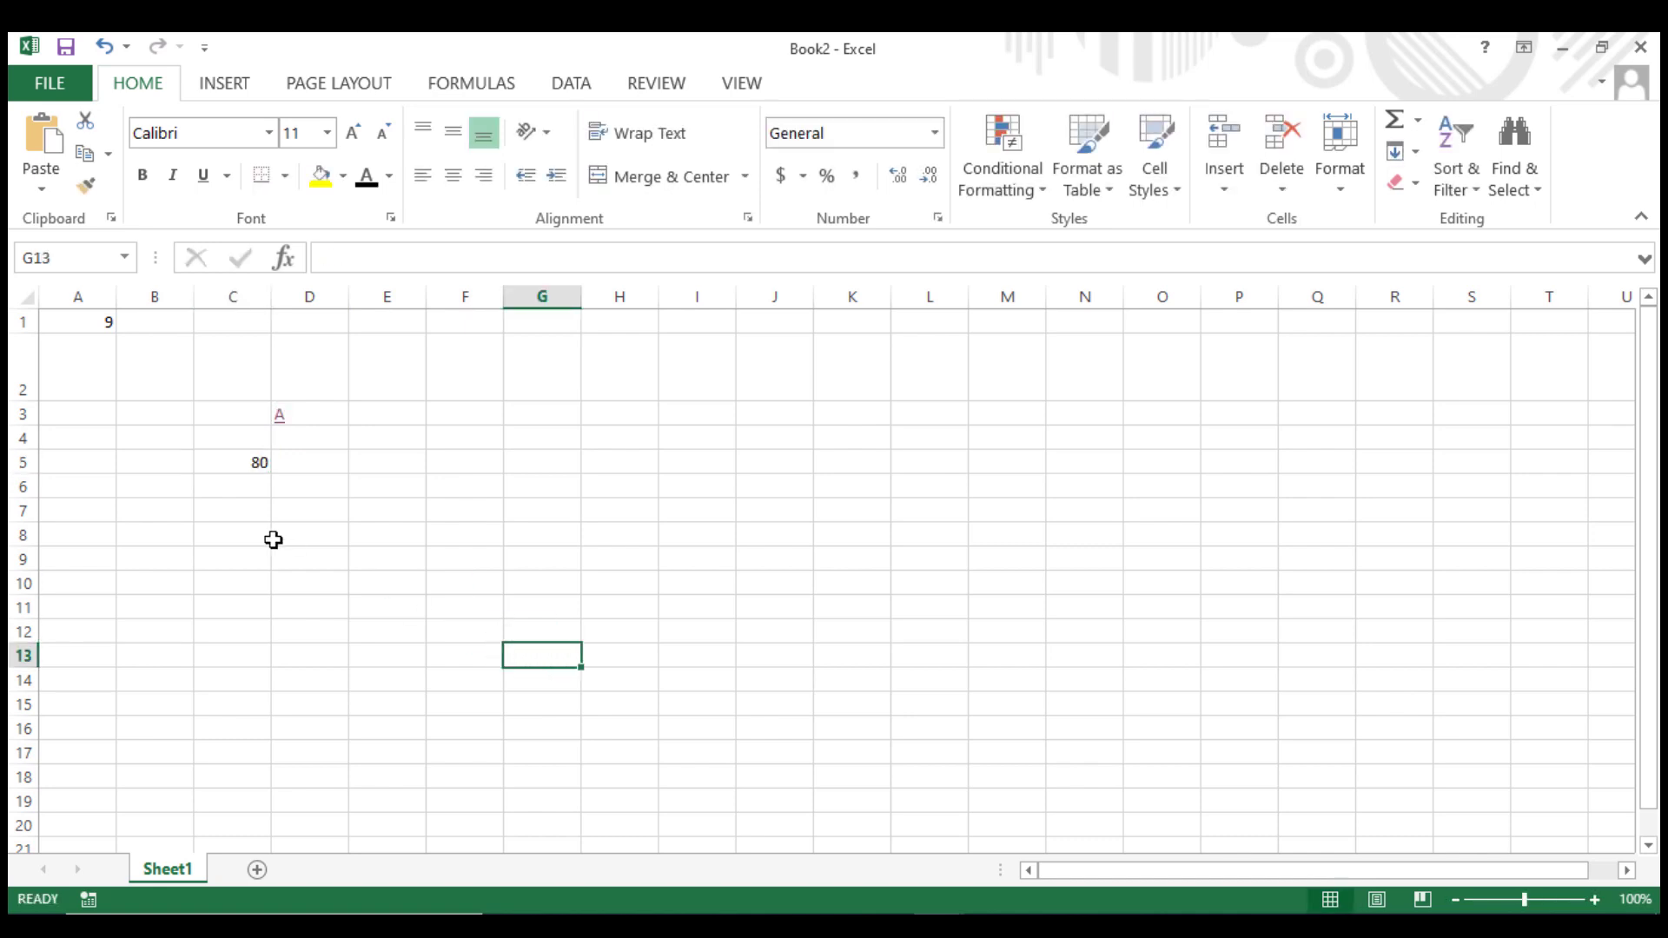
Try to nest a second IF testing c5>=80 before the "F" argument in D3's formula, then cancel the edit.
click(297, 419)
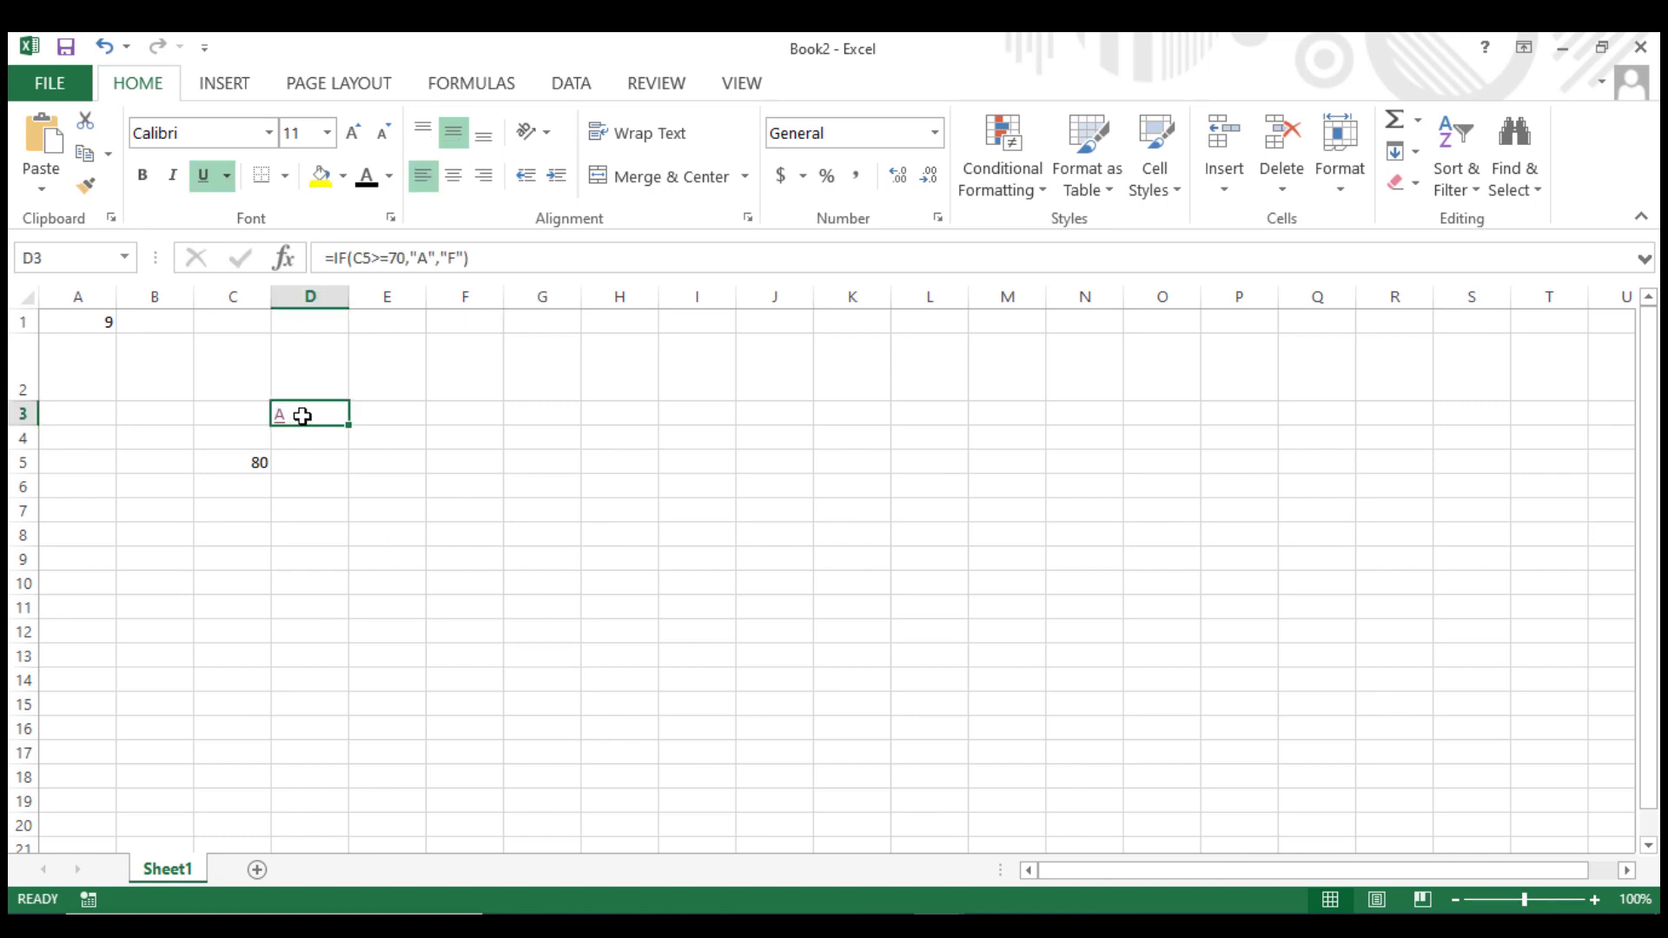
click(441, 258)
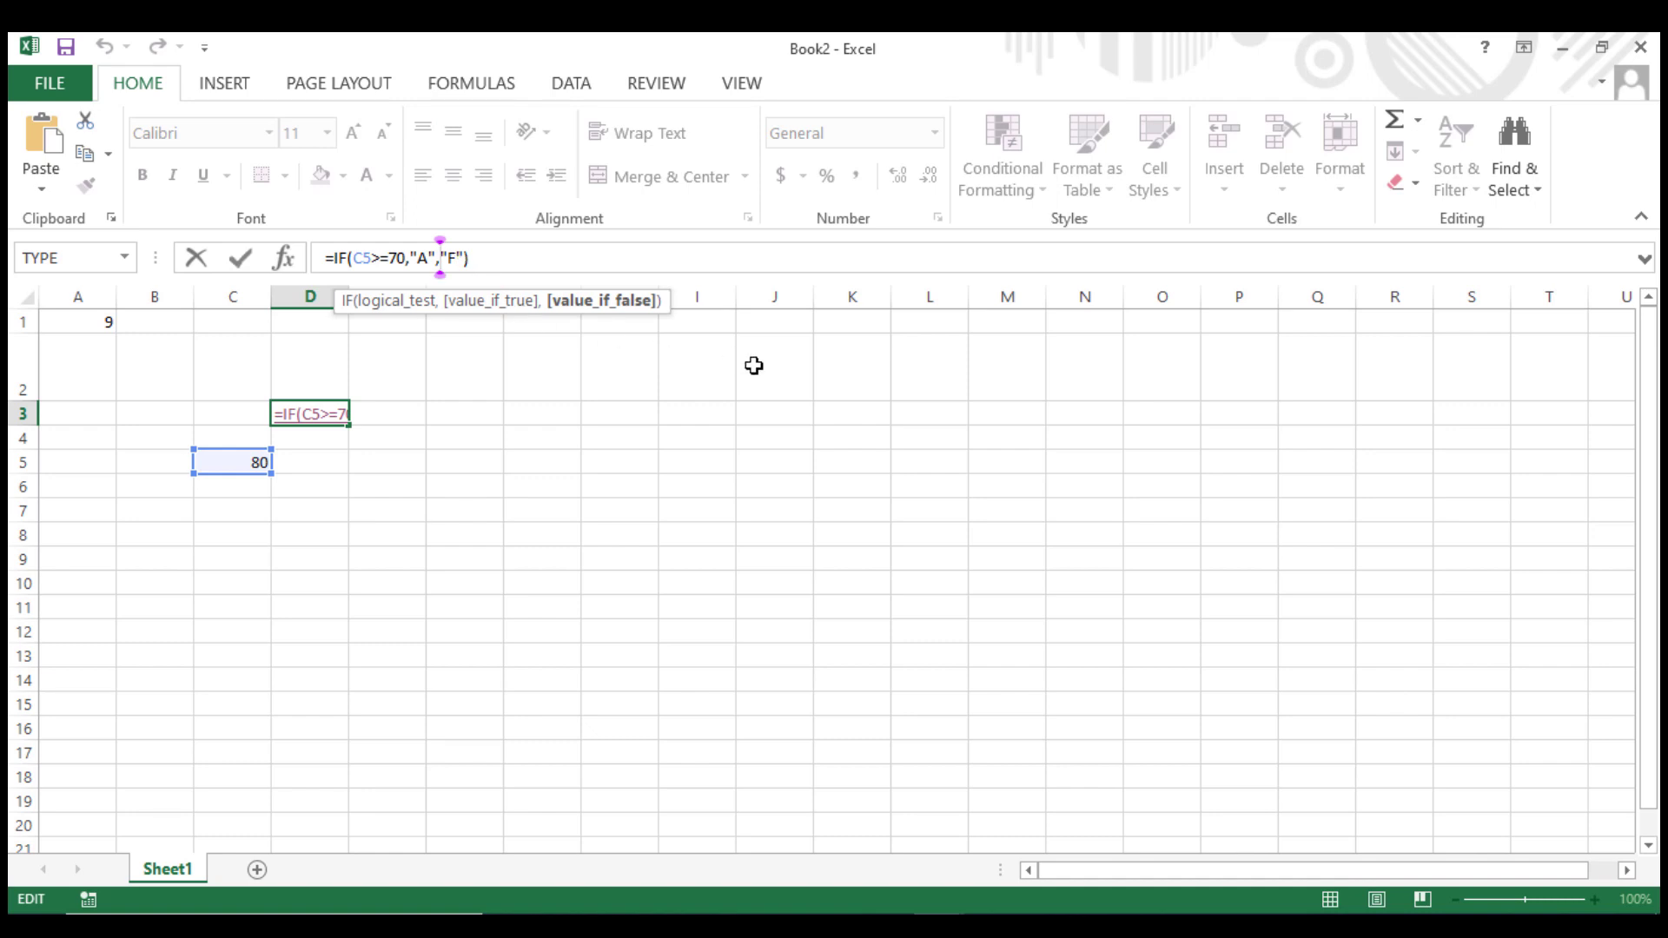
text(,)
key(BackSpace)
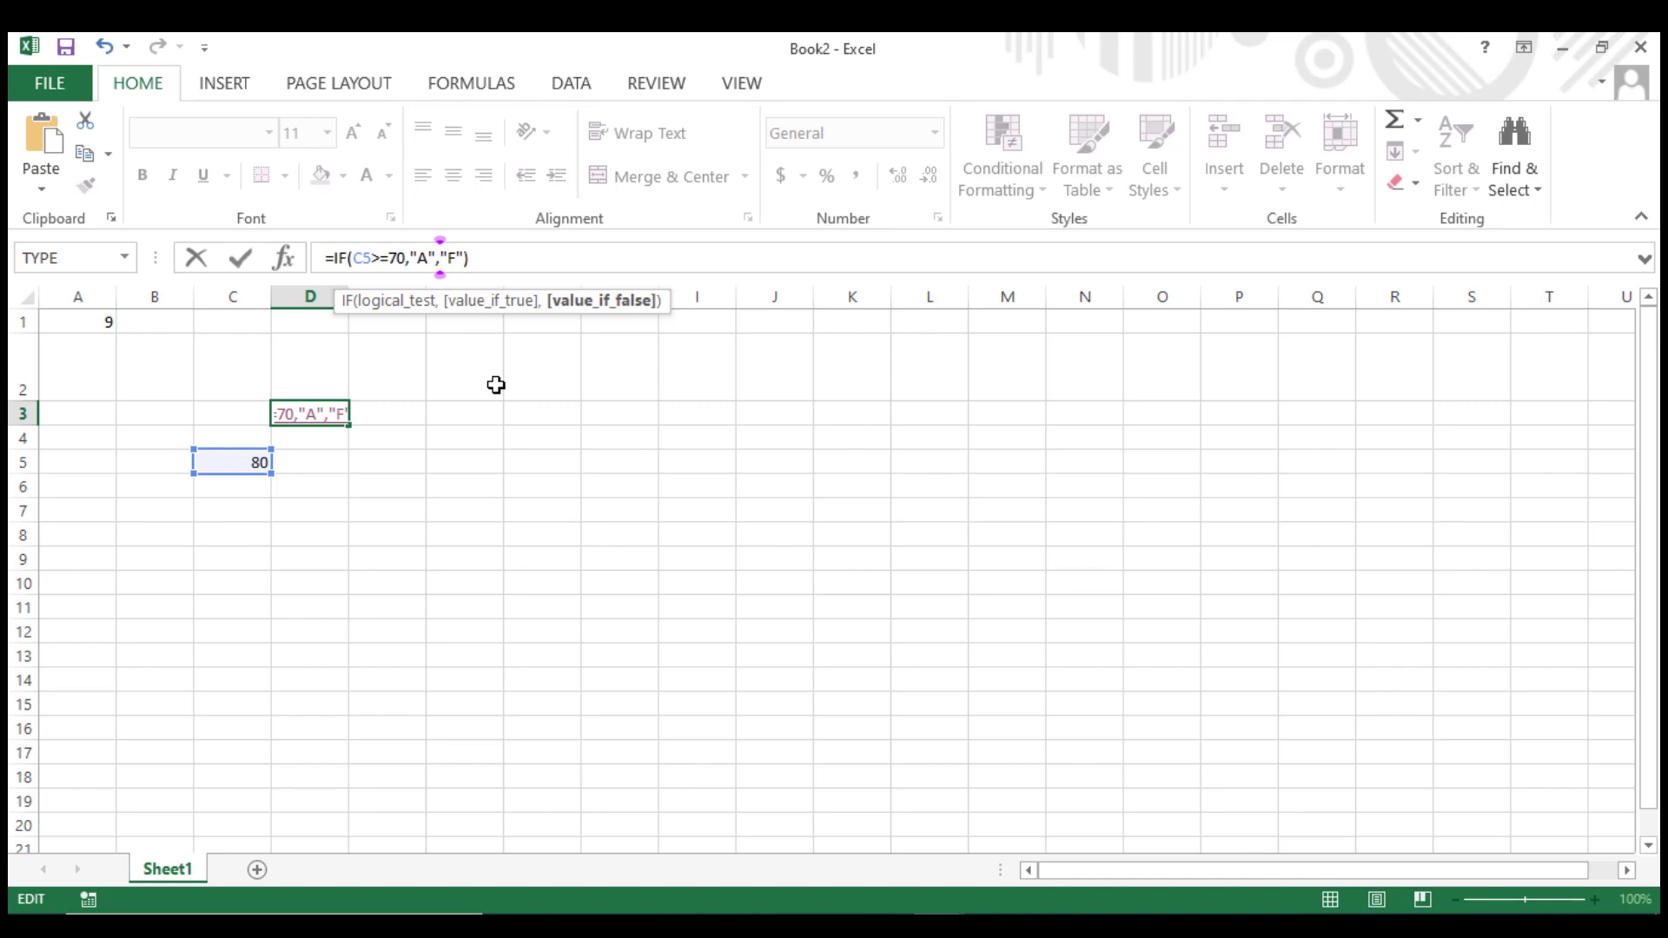
text(if)
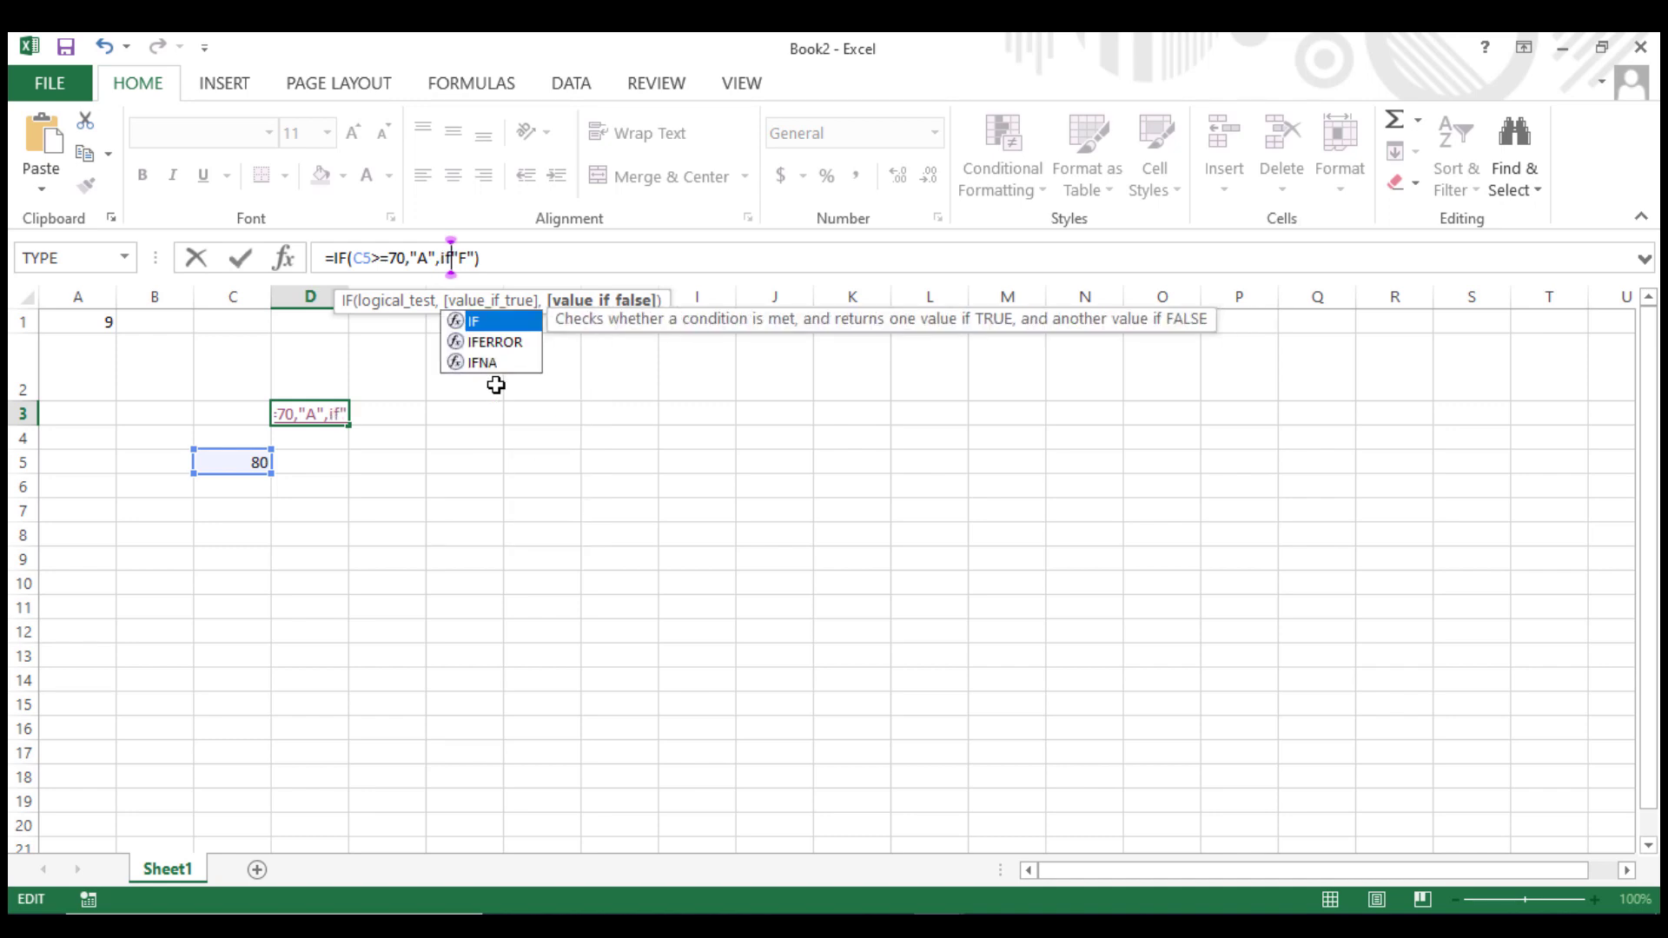
text(()
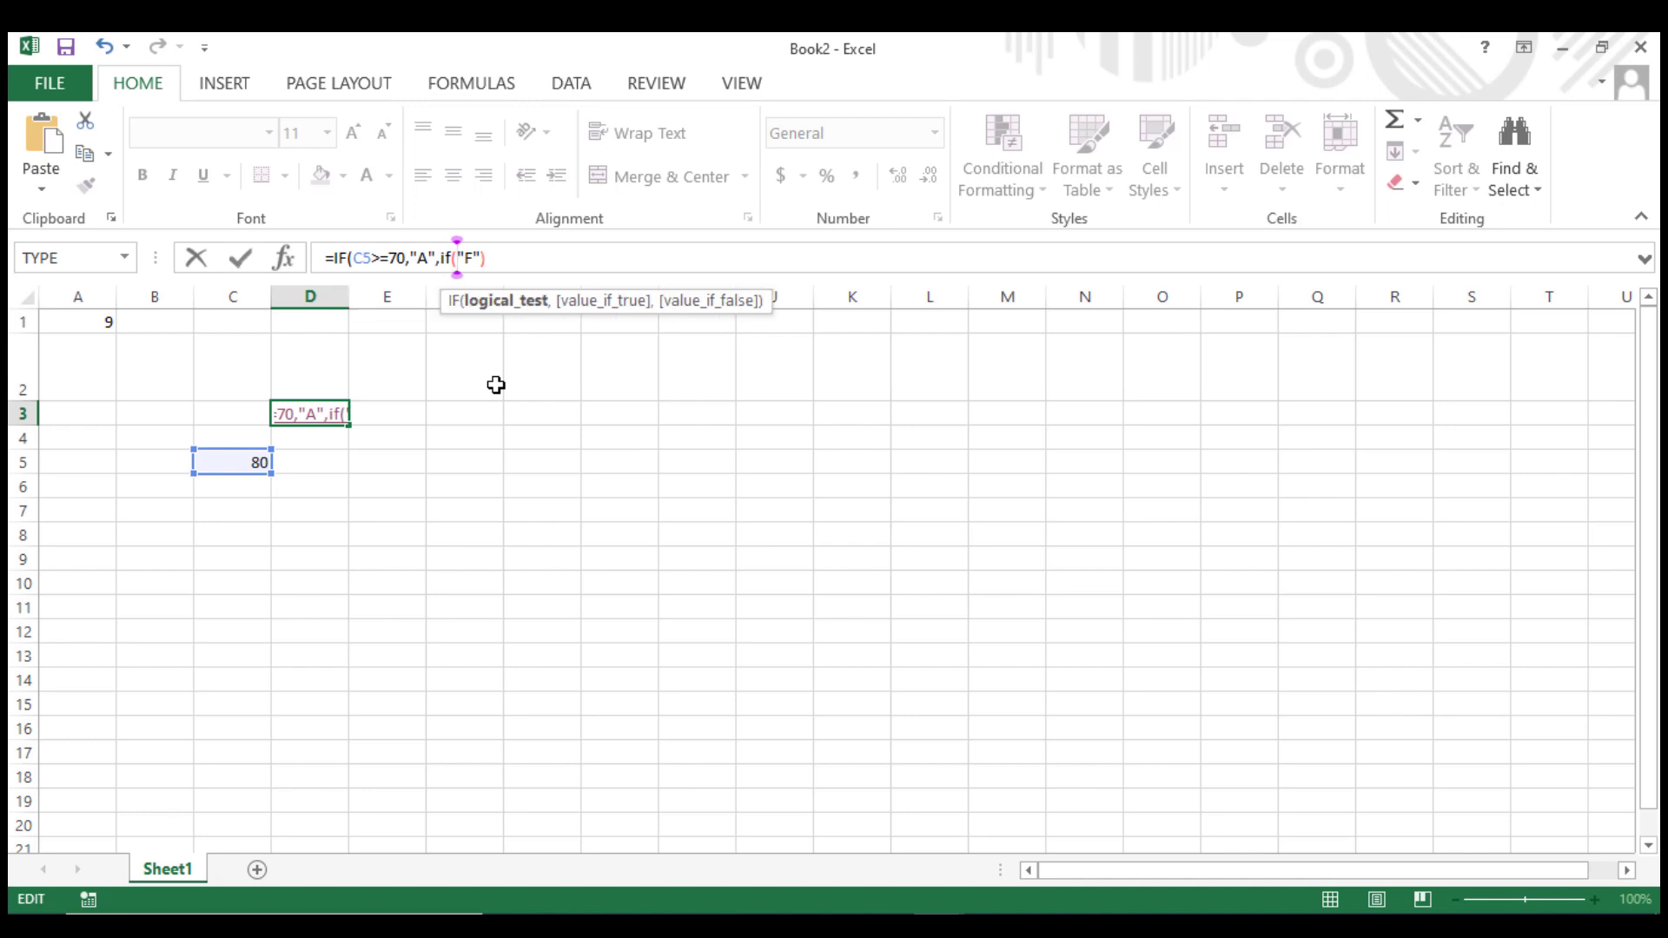
text(c5)
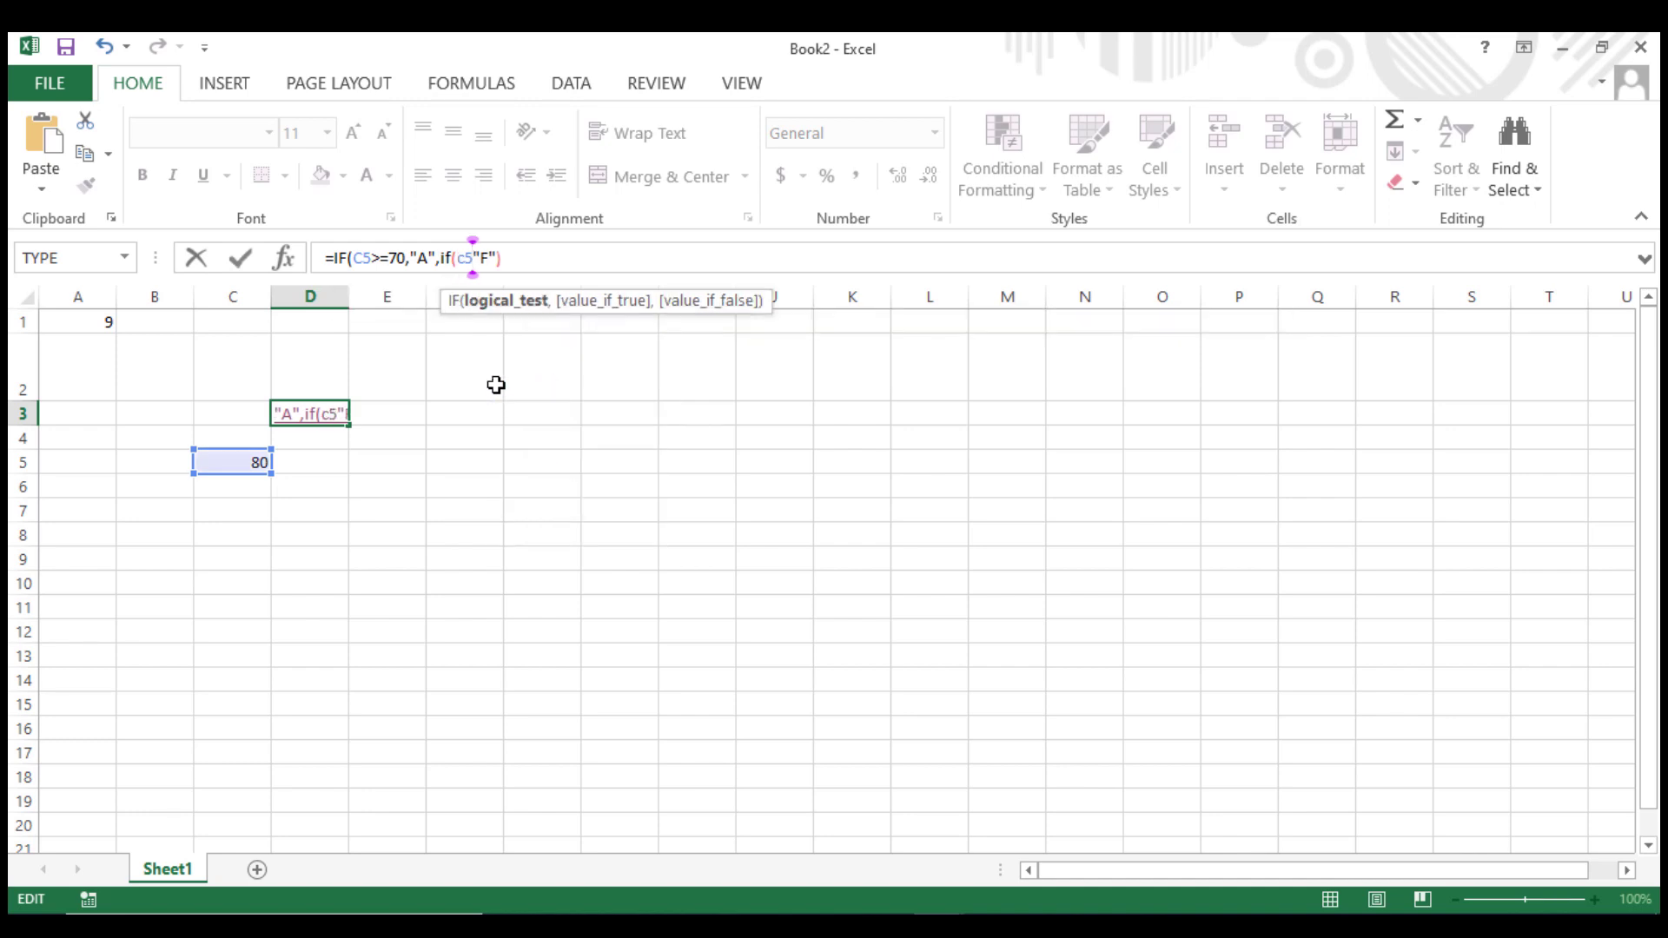
text(>=80)
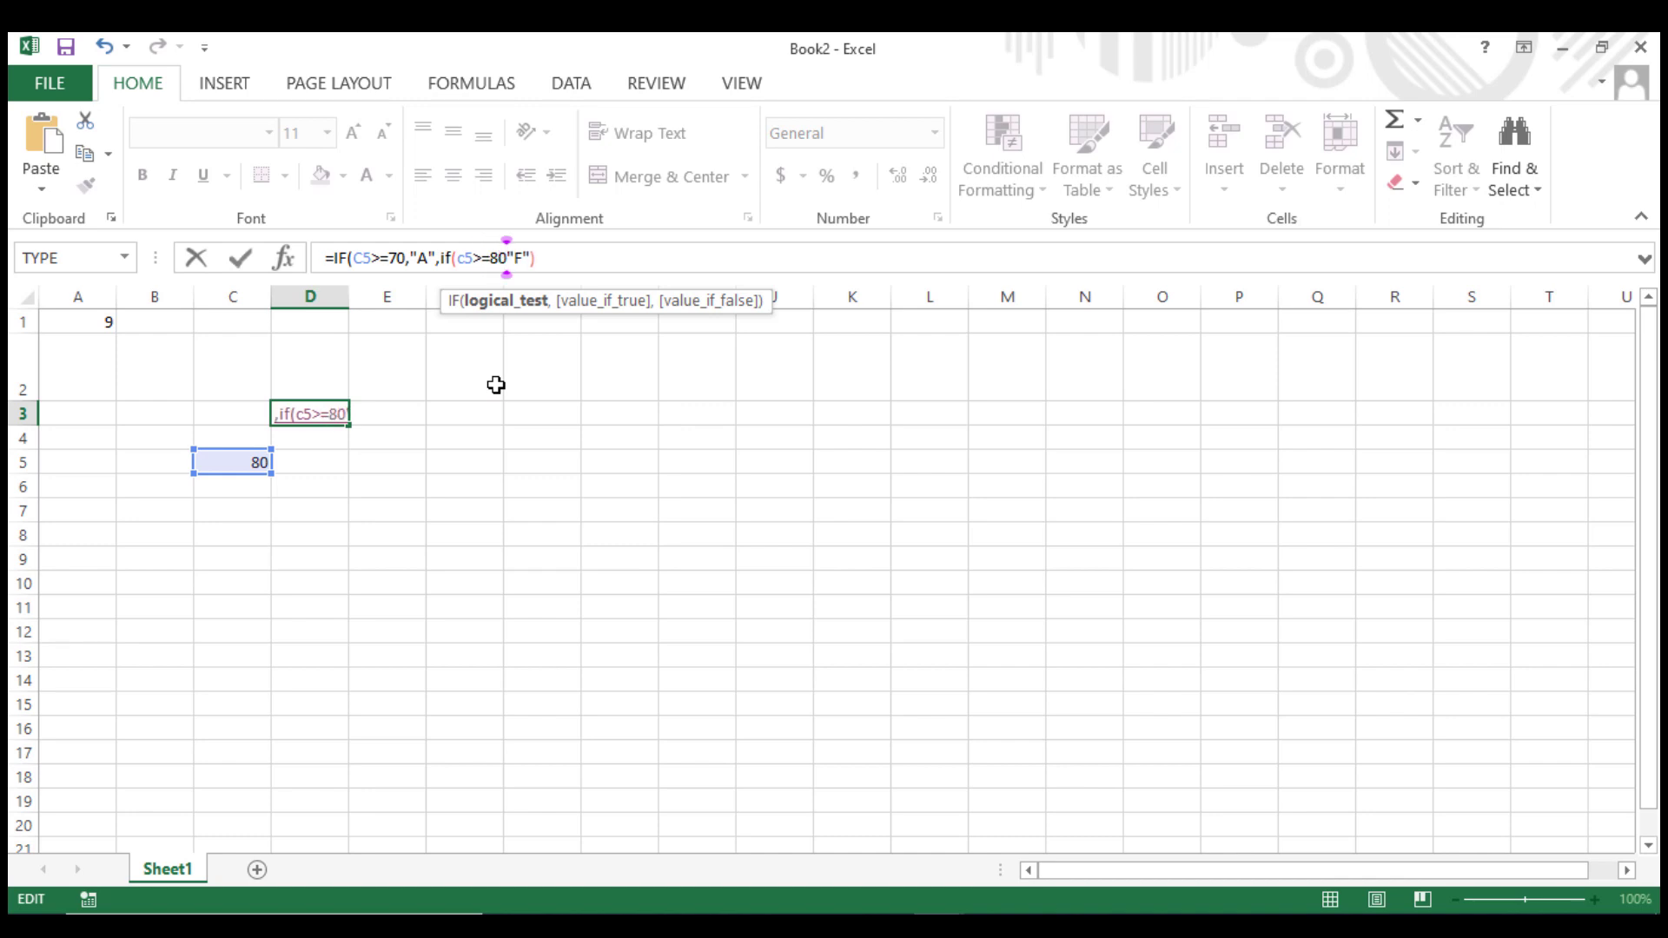
text(,)
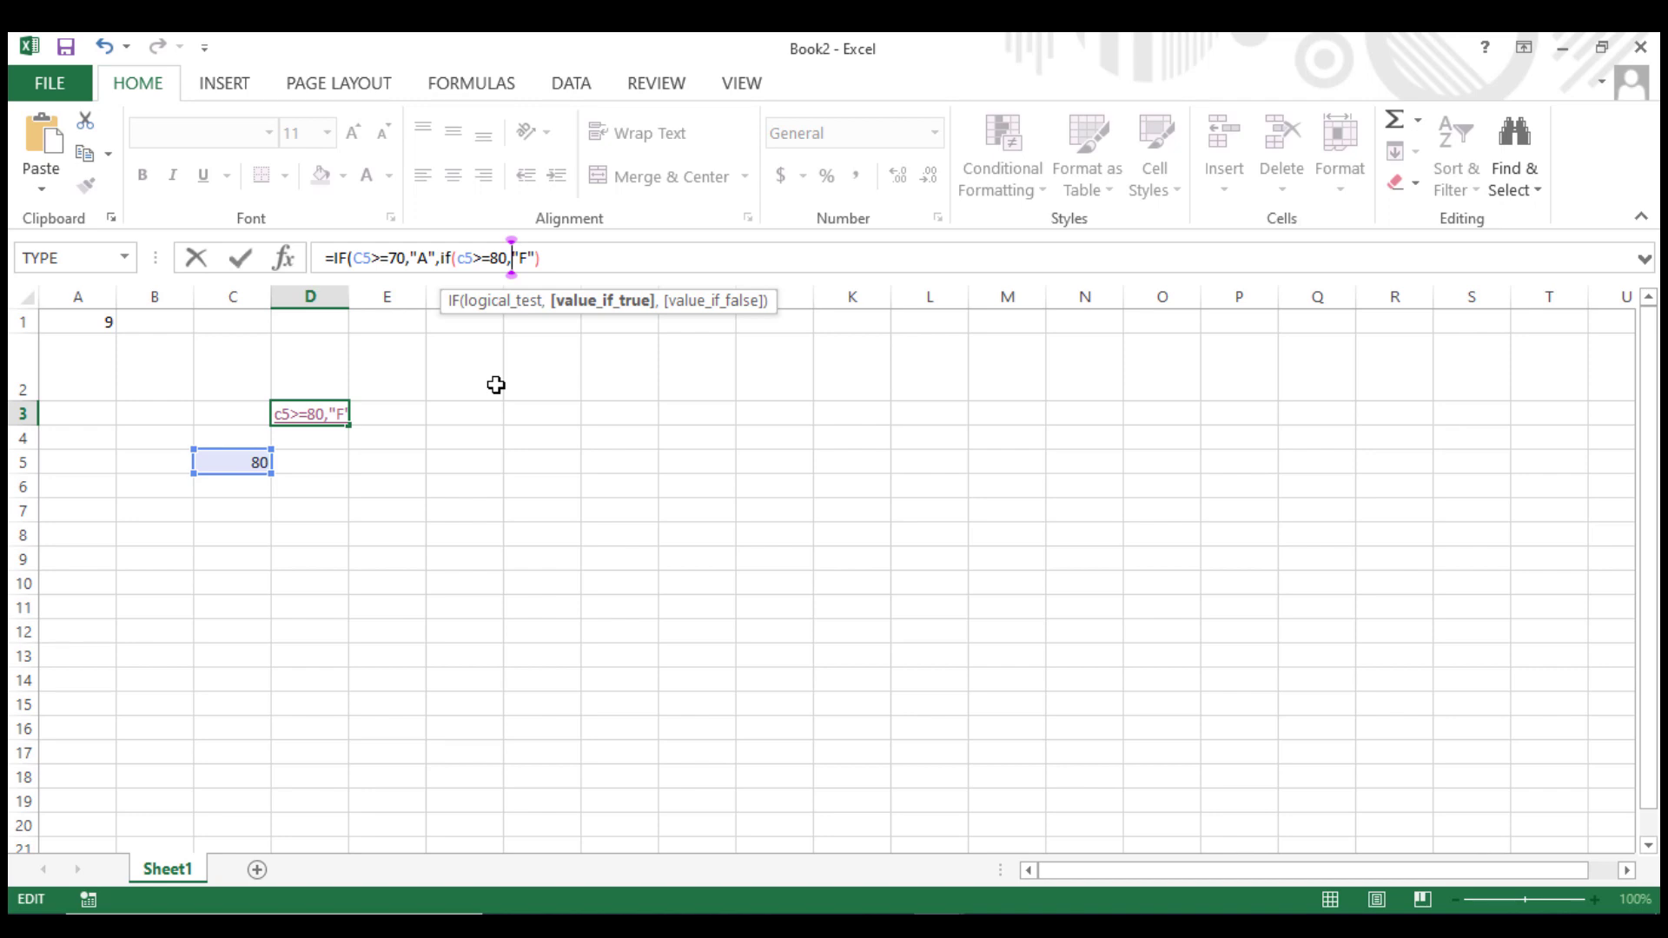
key(Return)
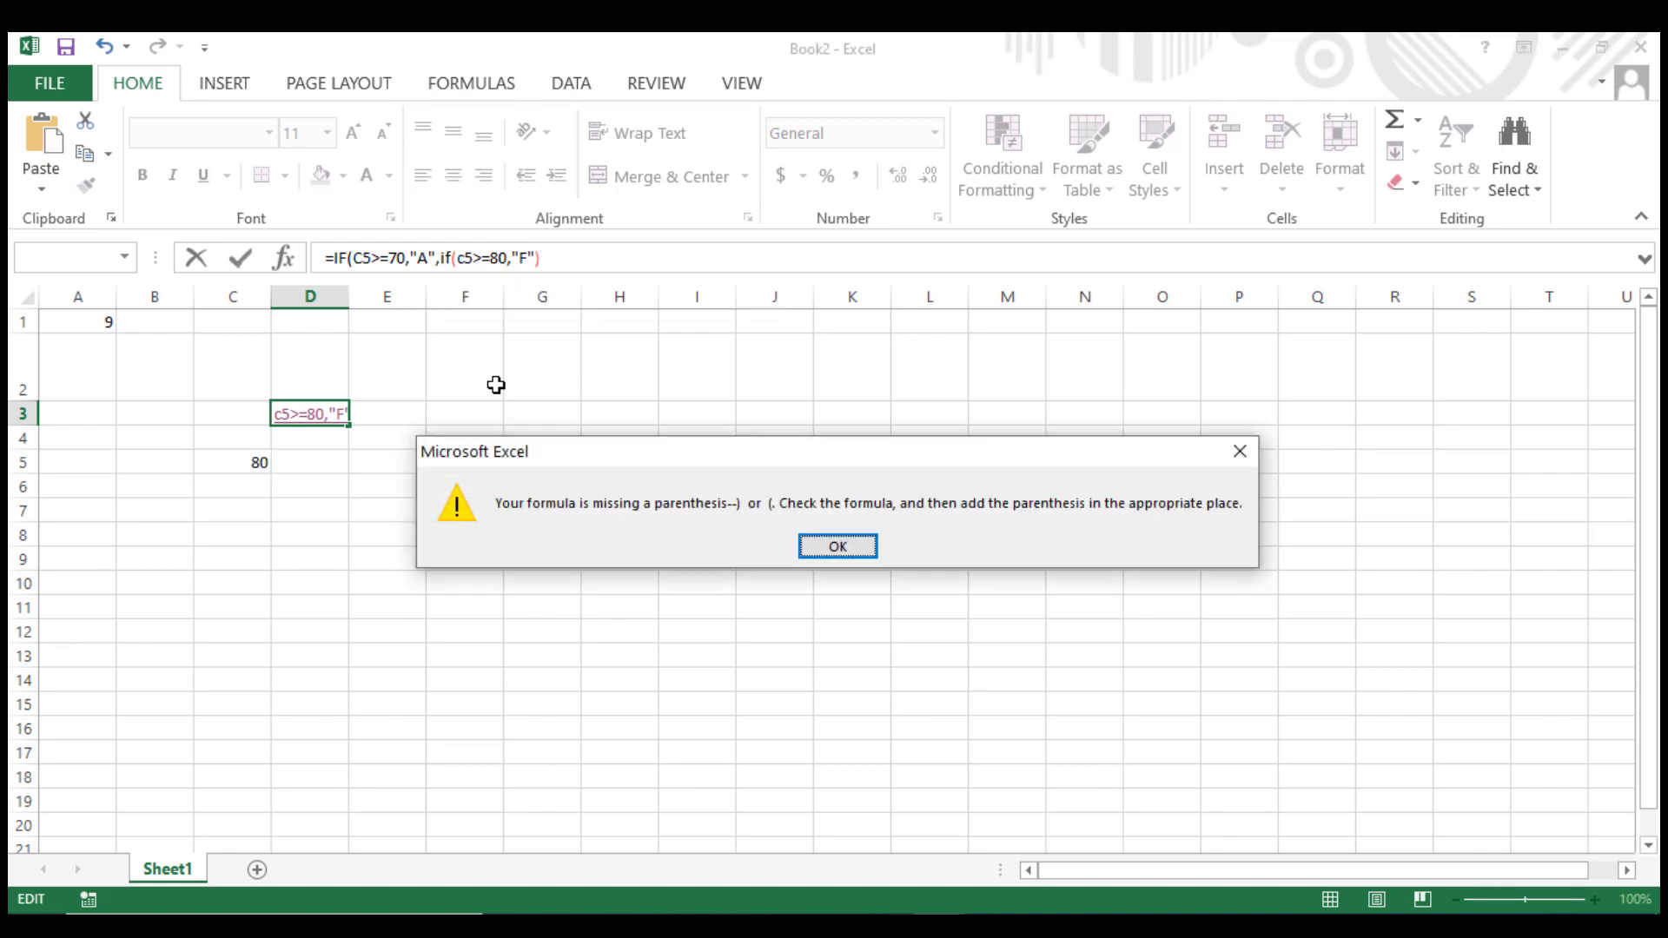
key(Return)
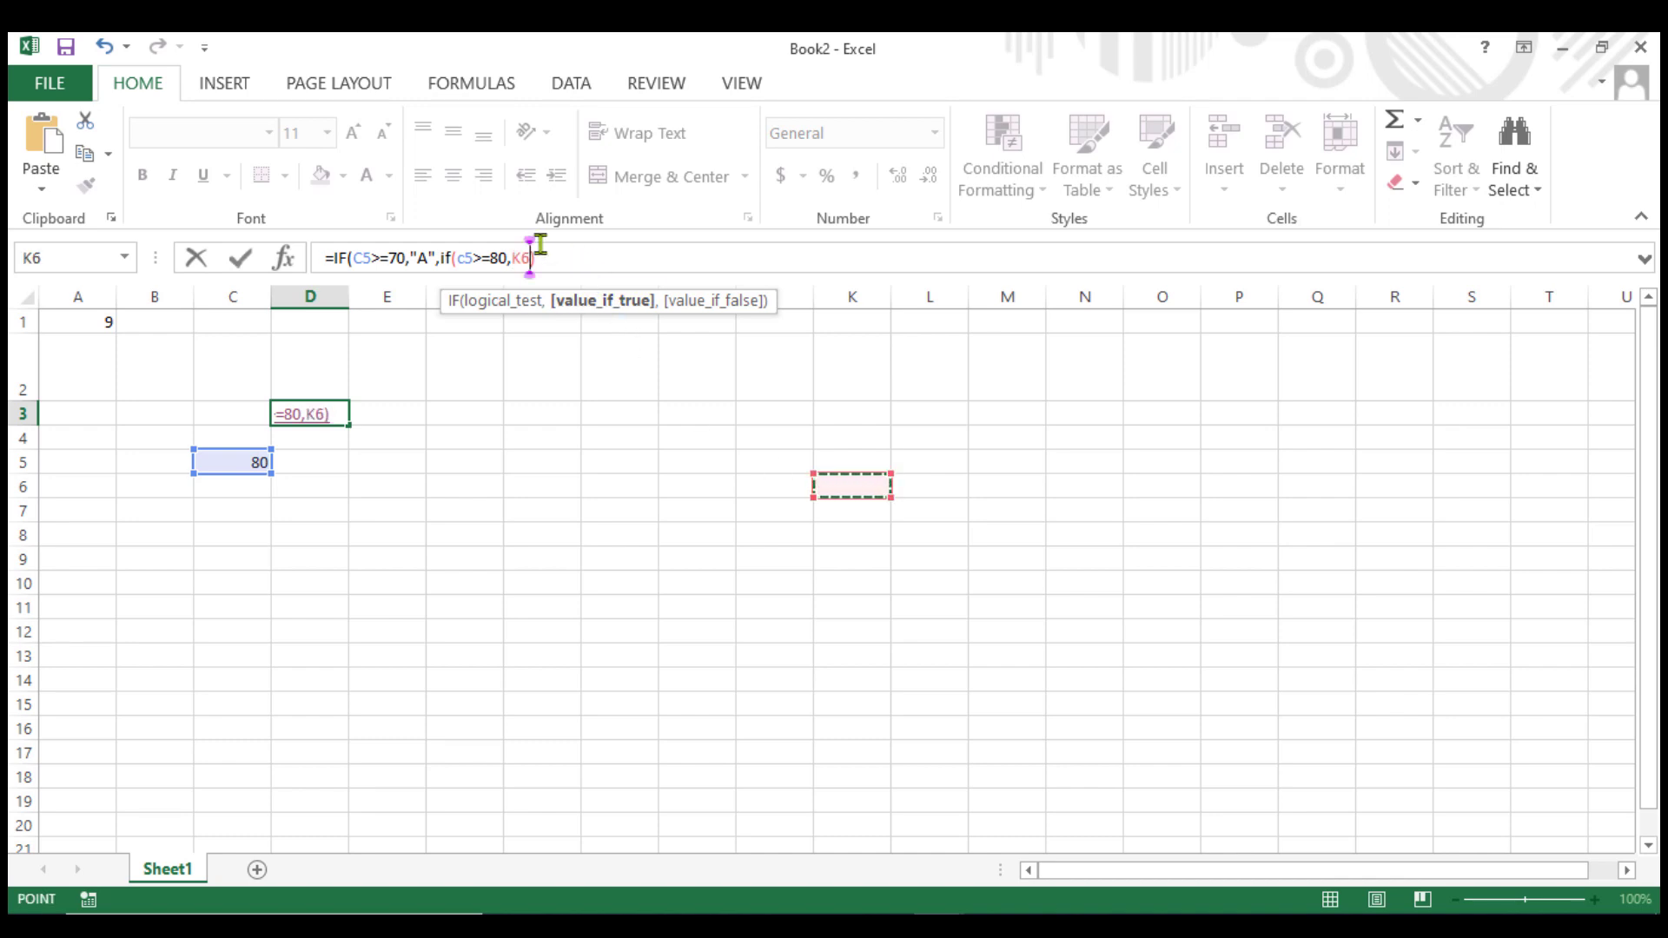
text(K)
key(BackSpace)
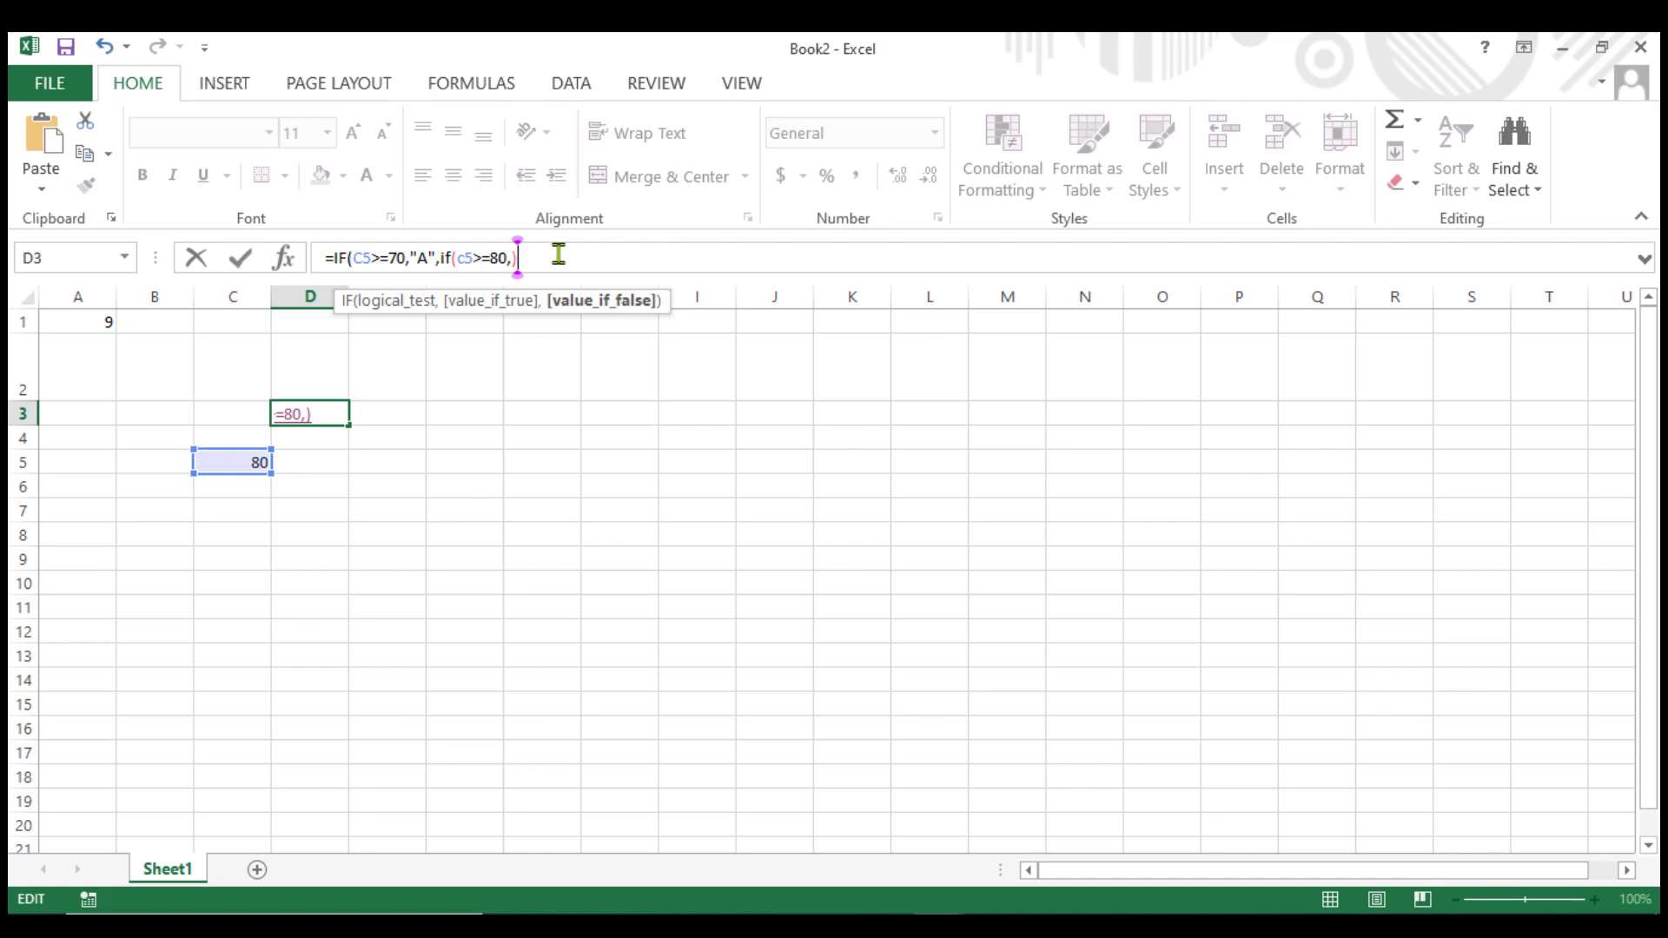
key(Escape)
Nest a second IF testing c5>=80 with true result "A+" before the "F" argument in D3's formula and accept the suggested correction.
key(super+plus)
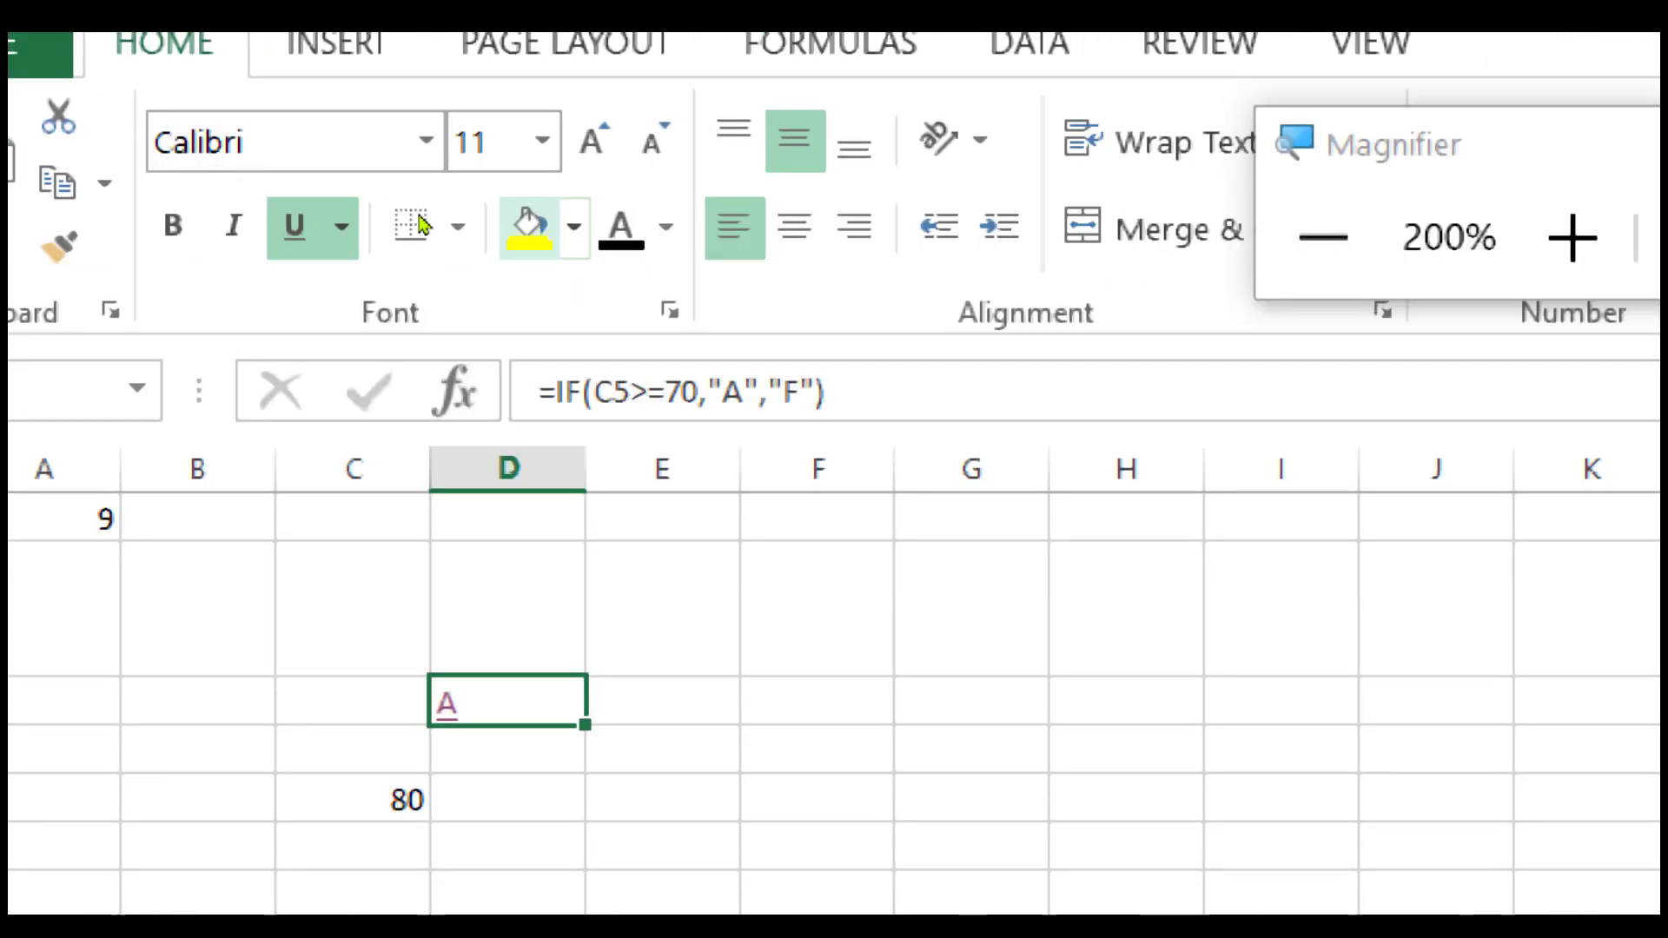
click(767, 391)
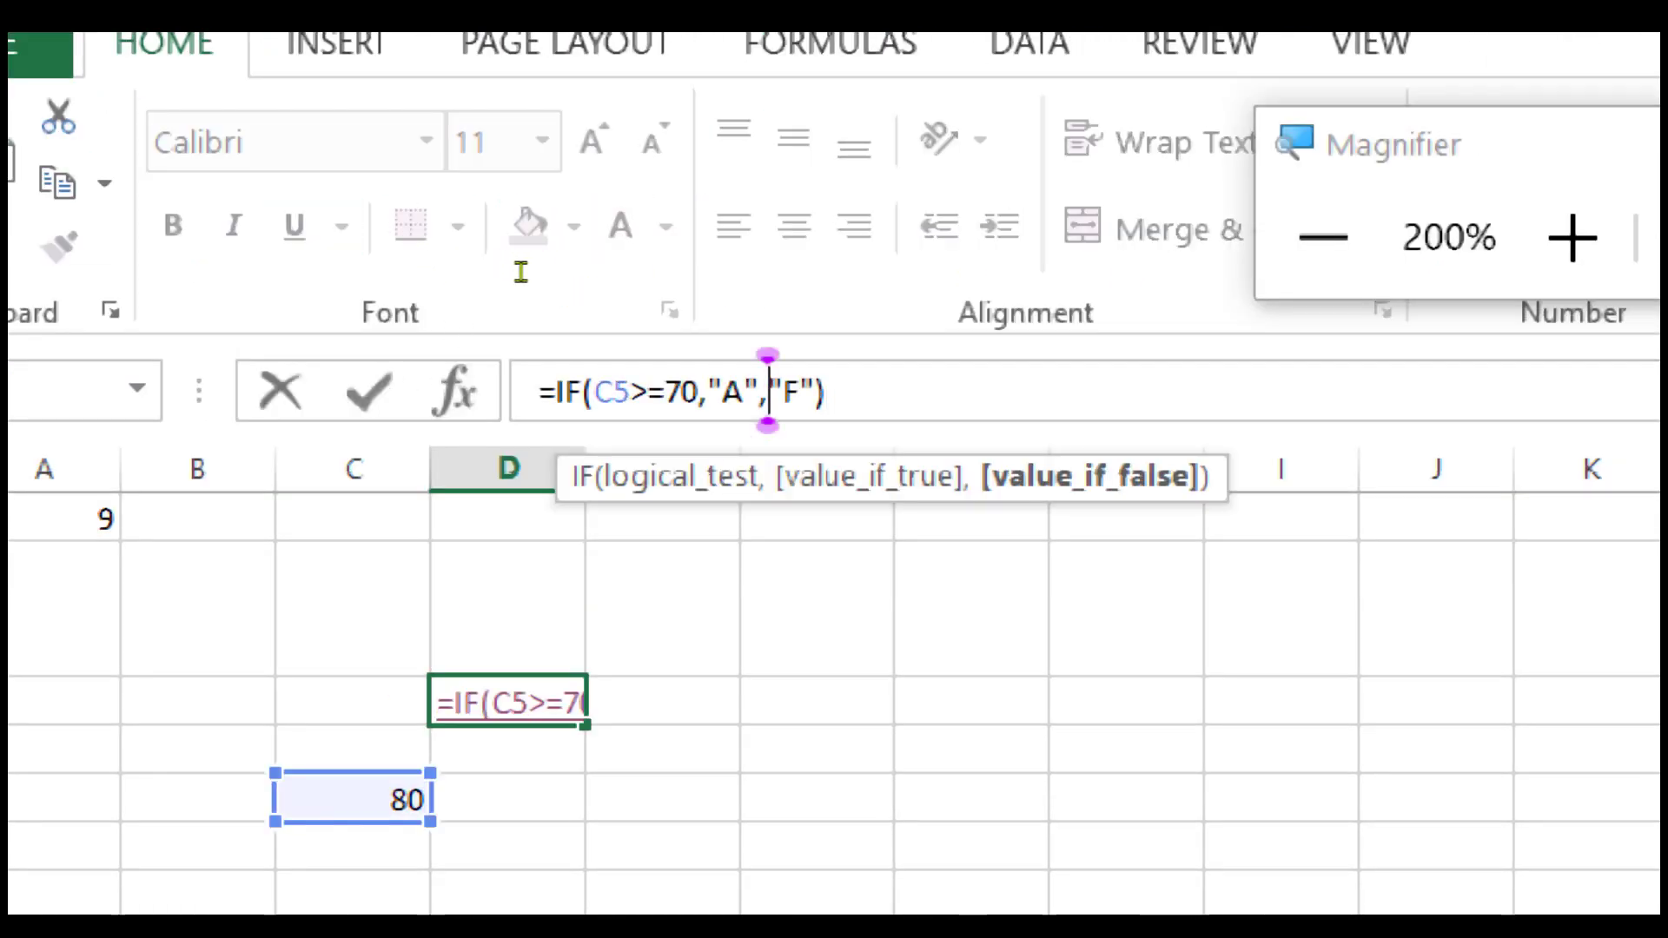
text(if)
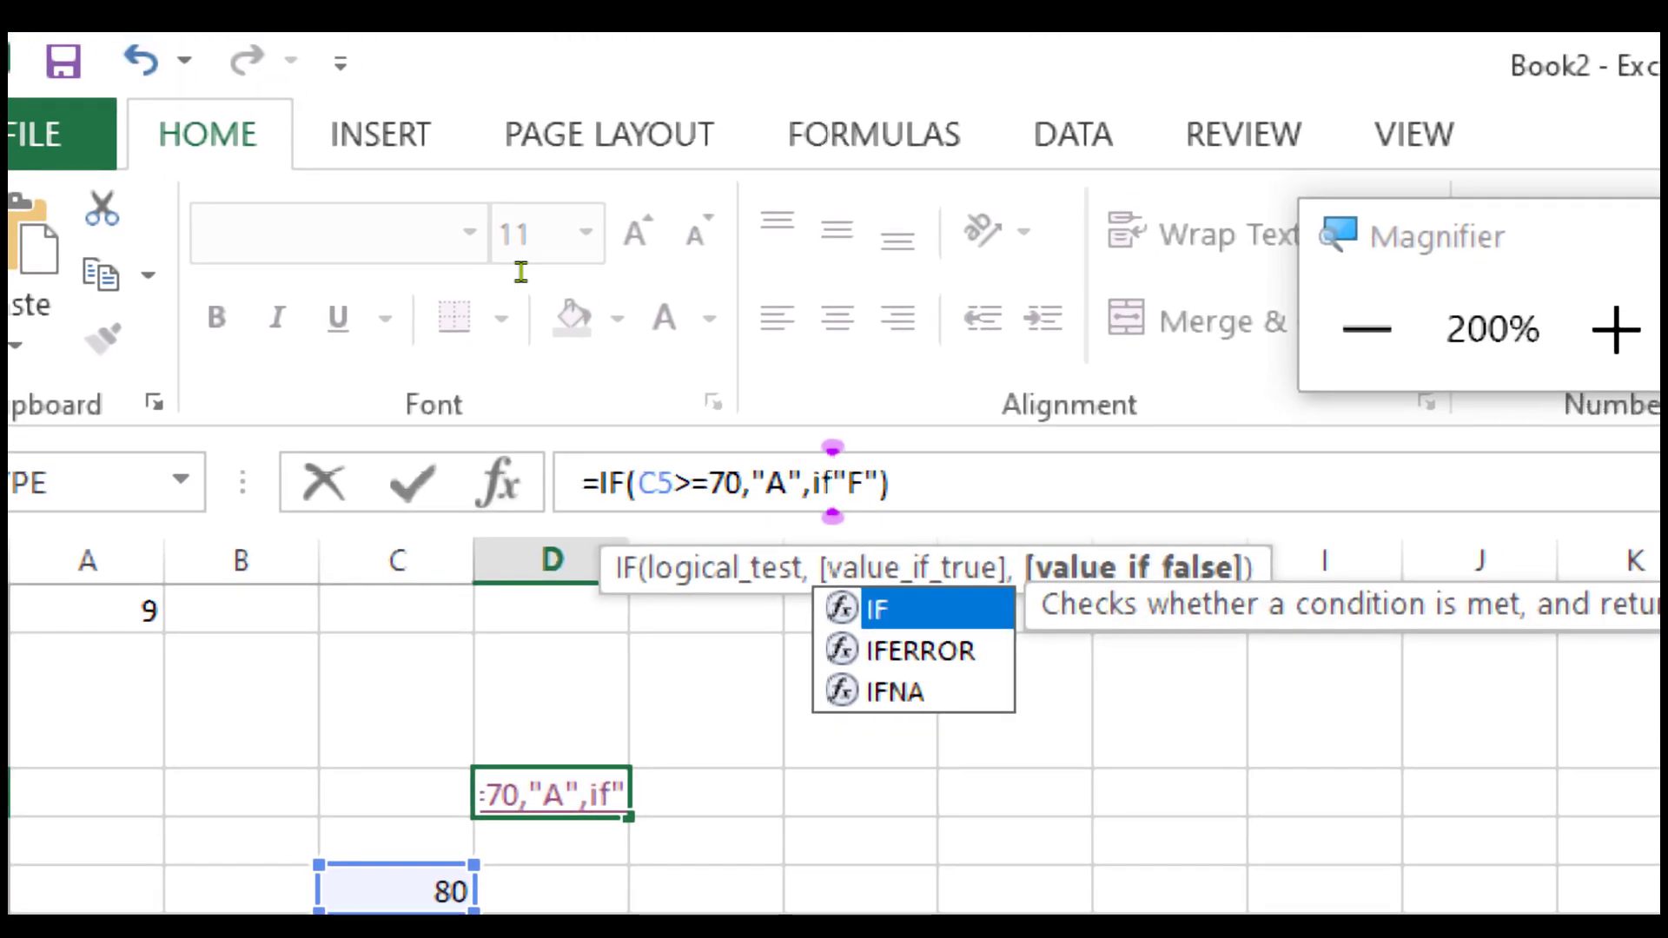
text(()
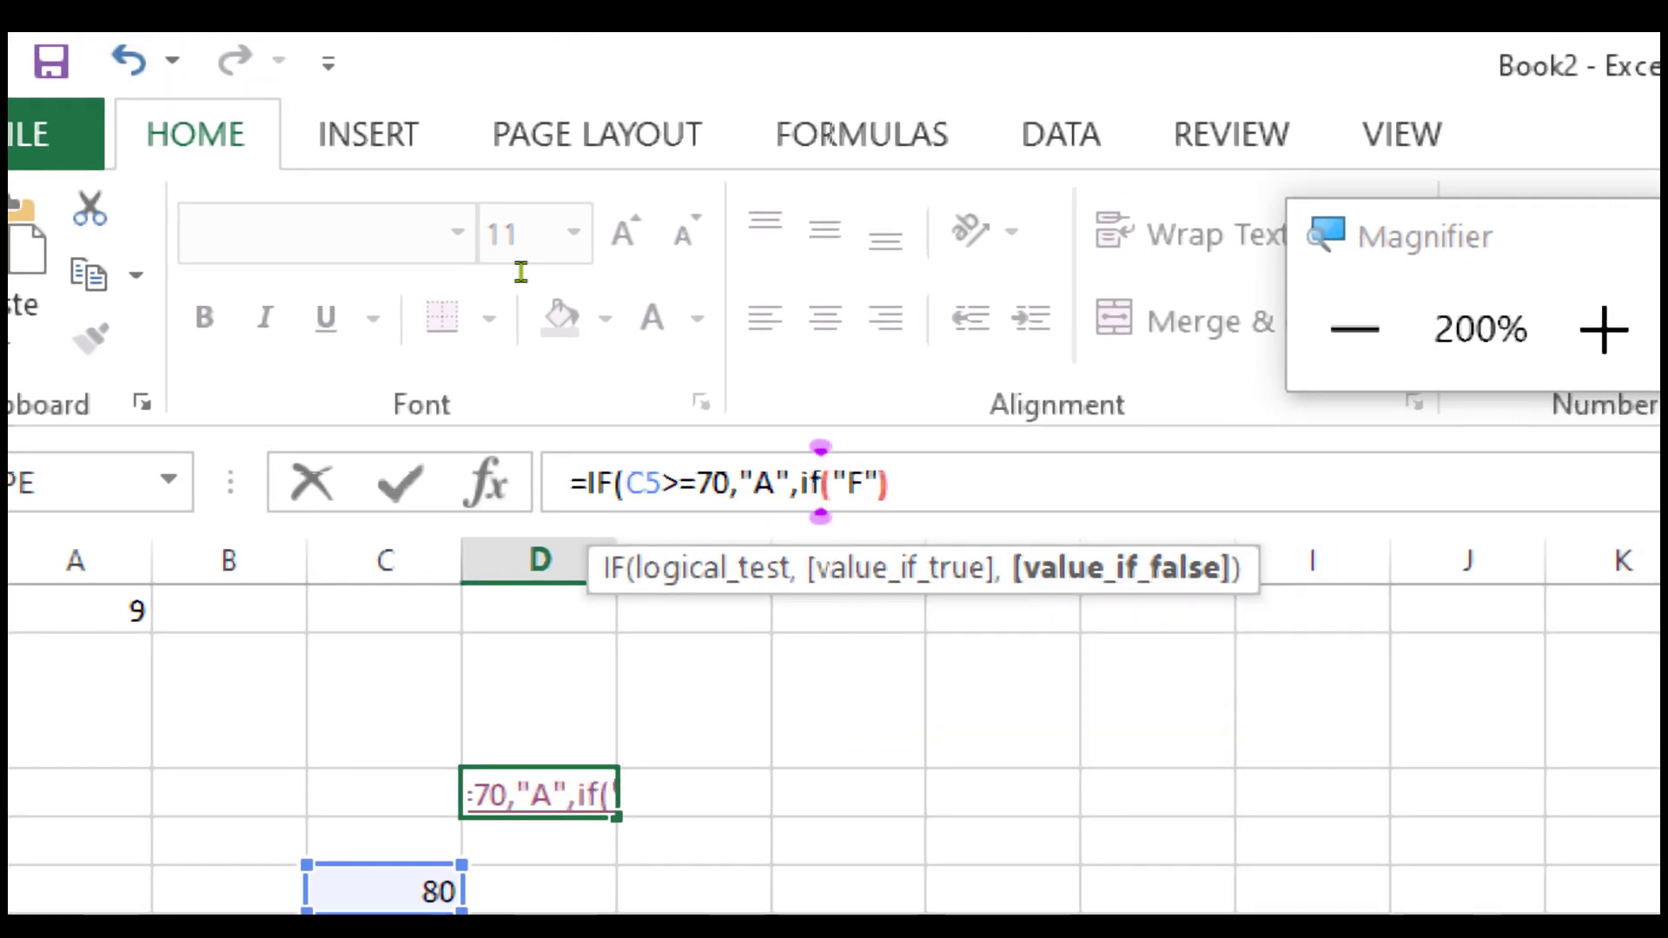
text(c5)
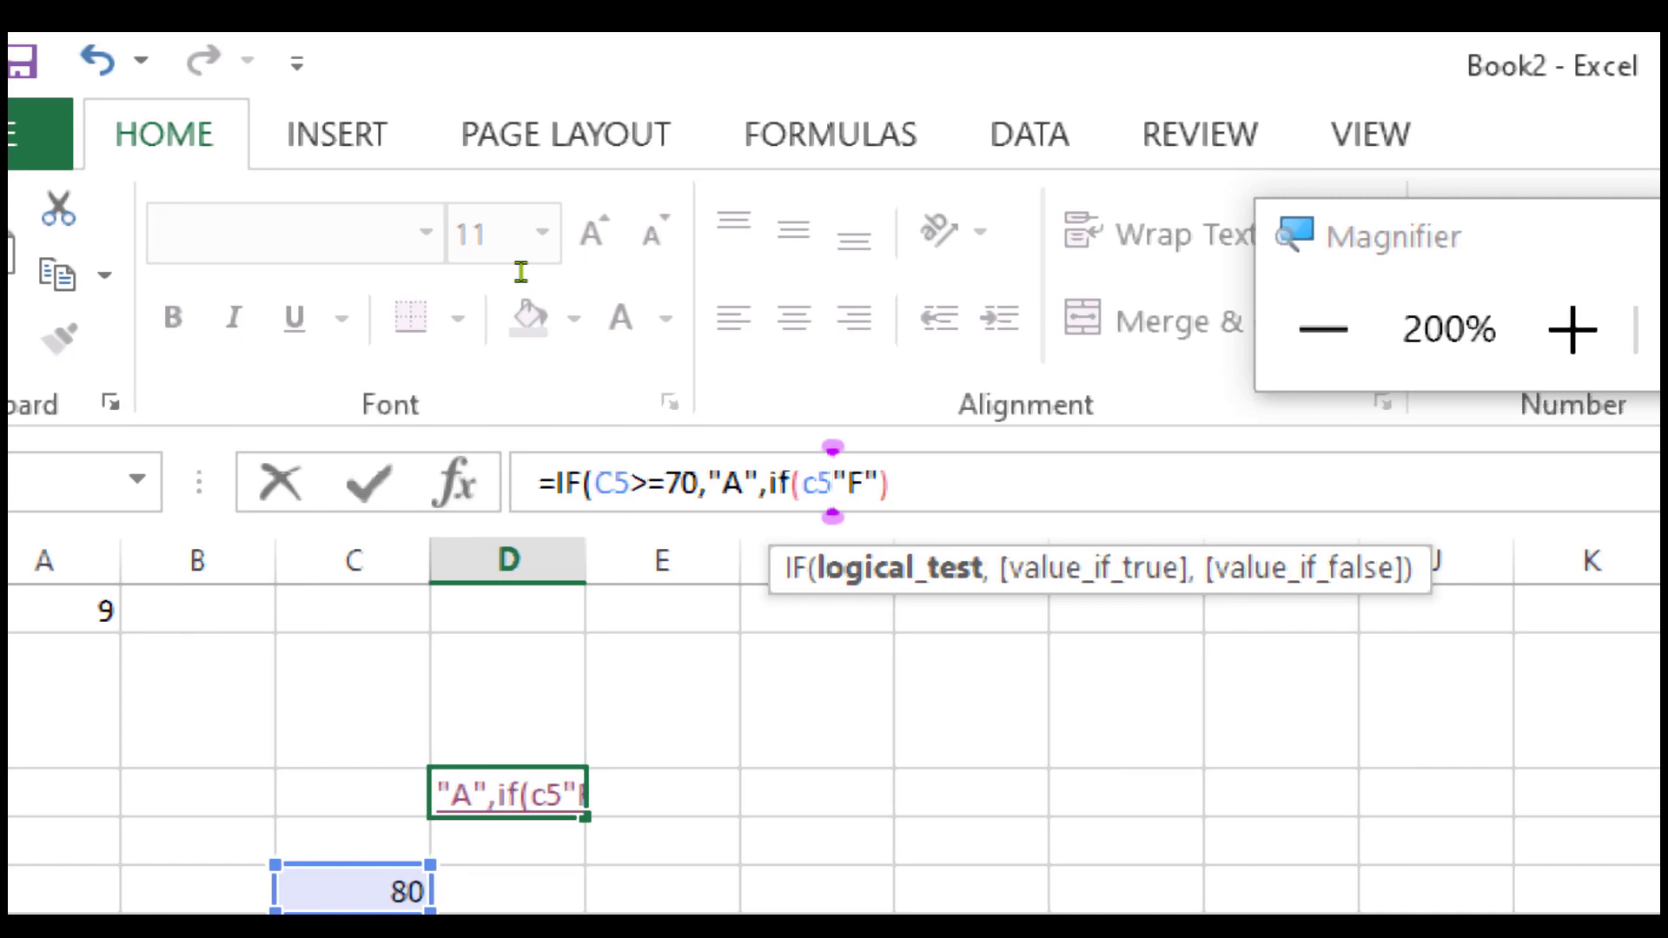
text(>=)
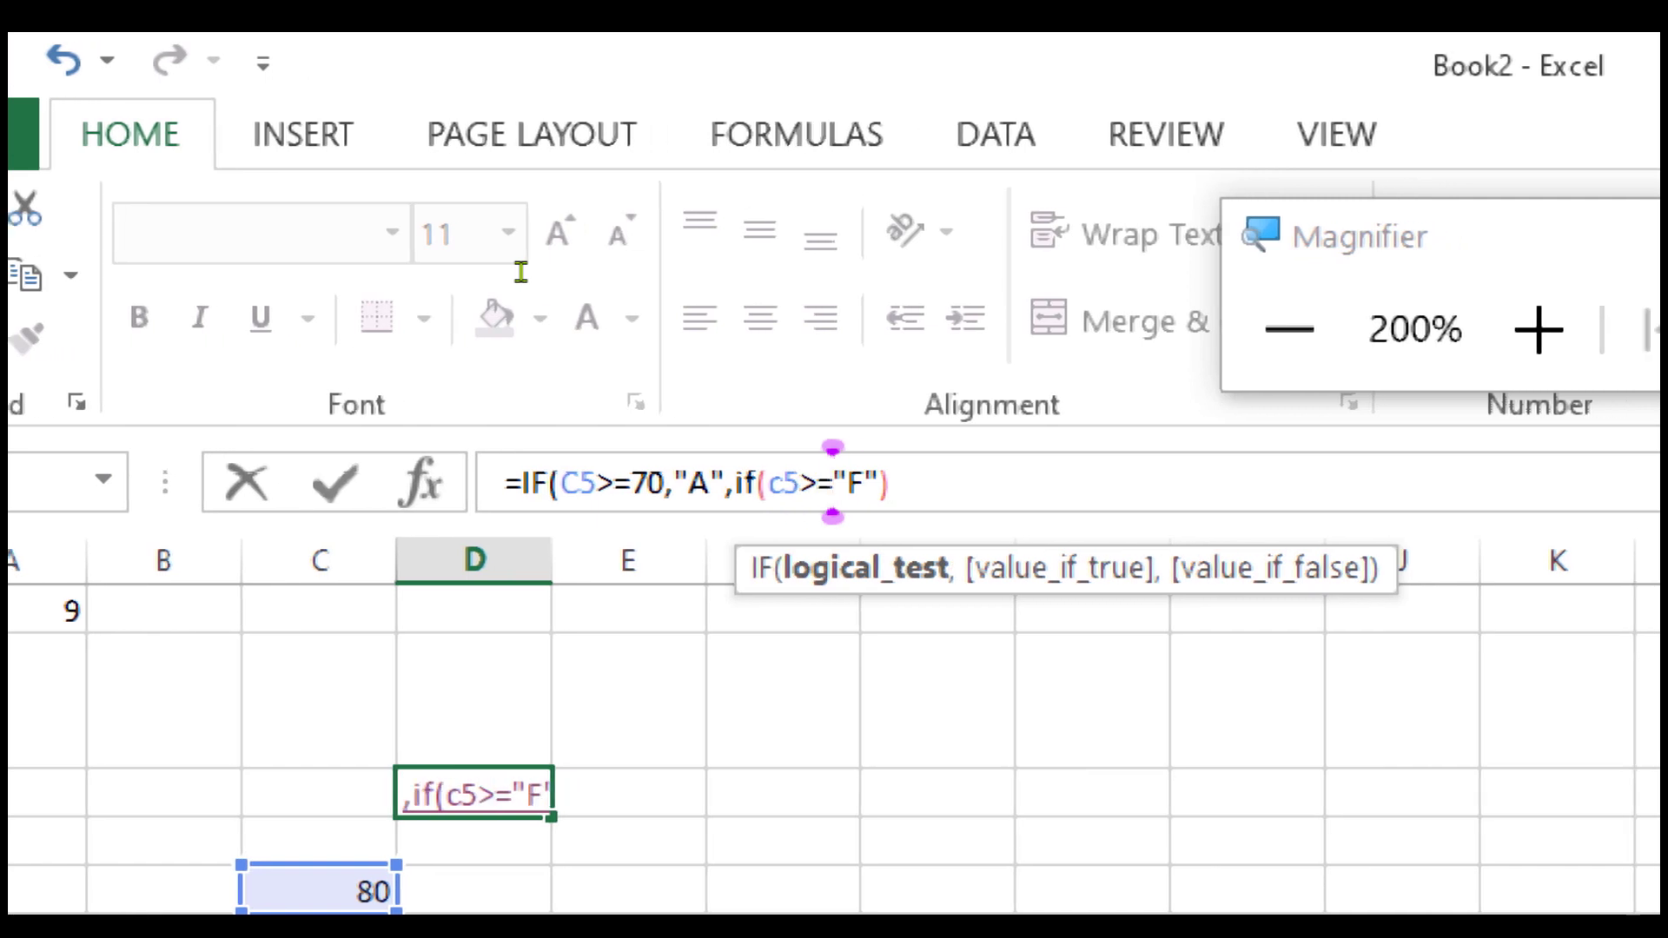
text(80)
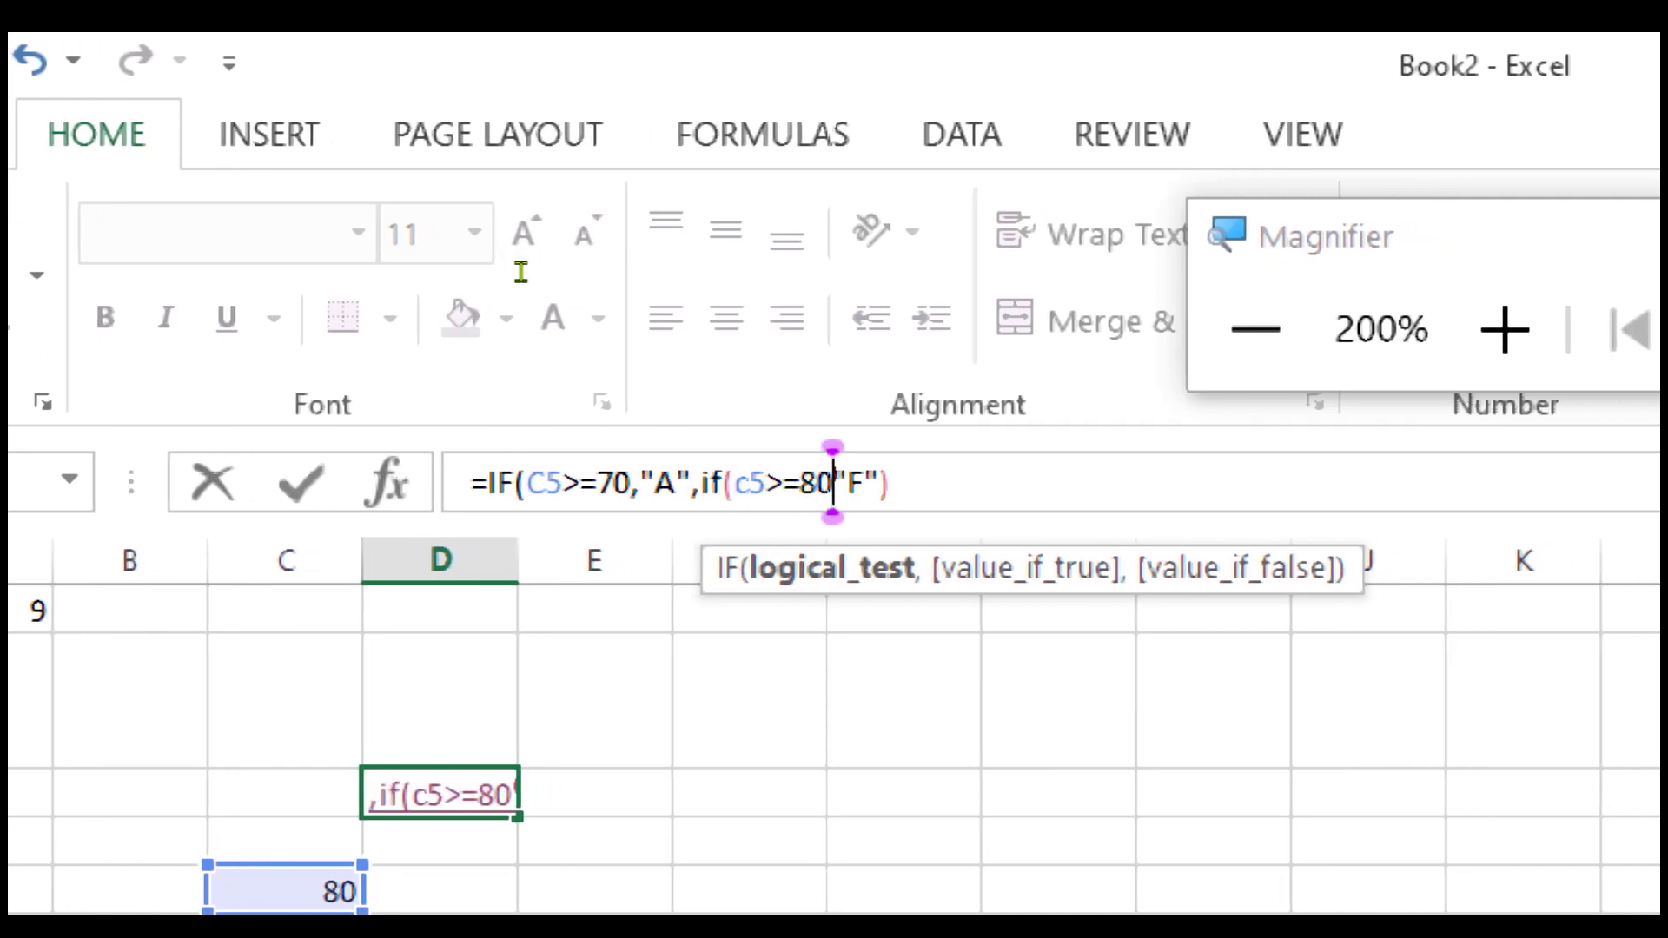
text(,)
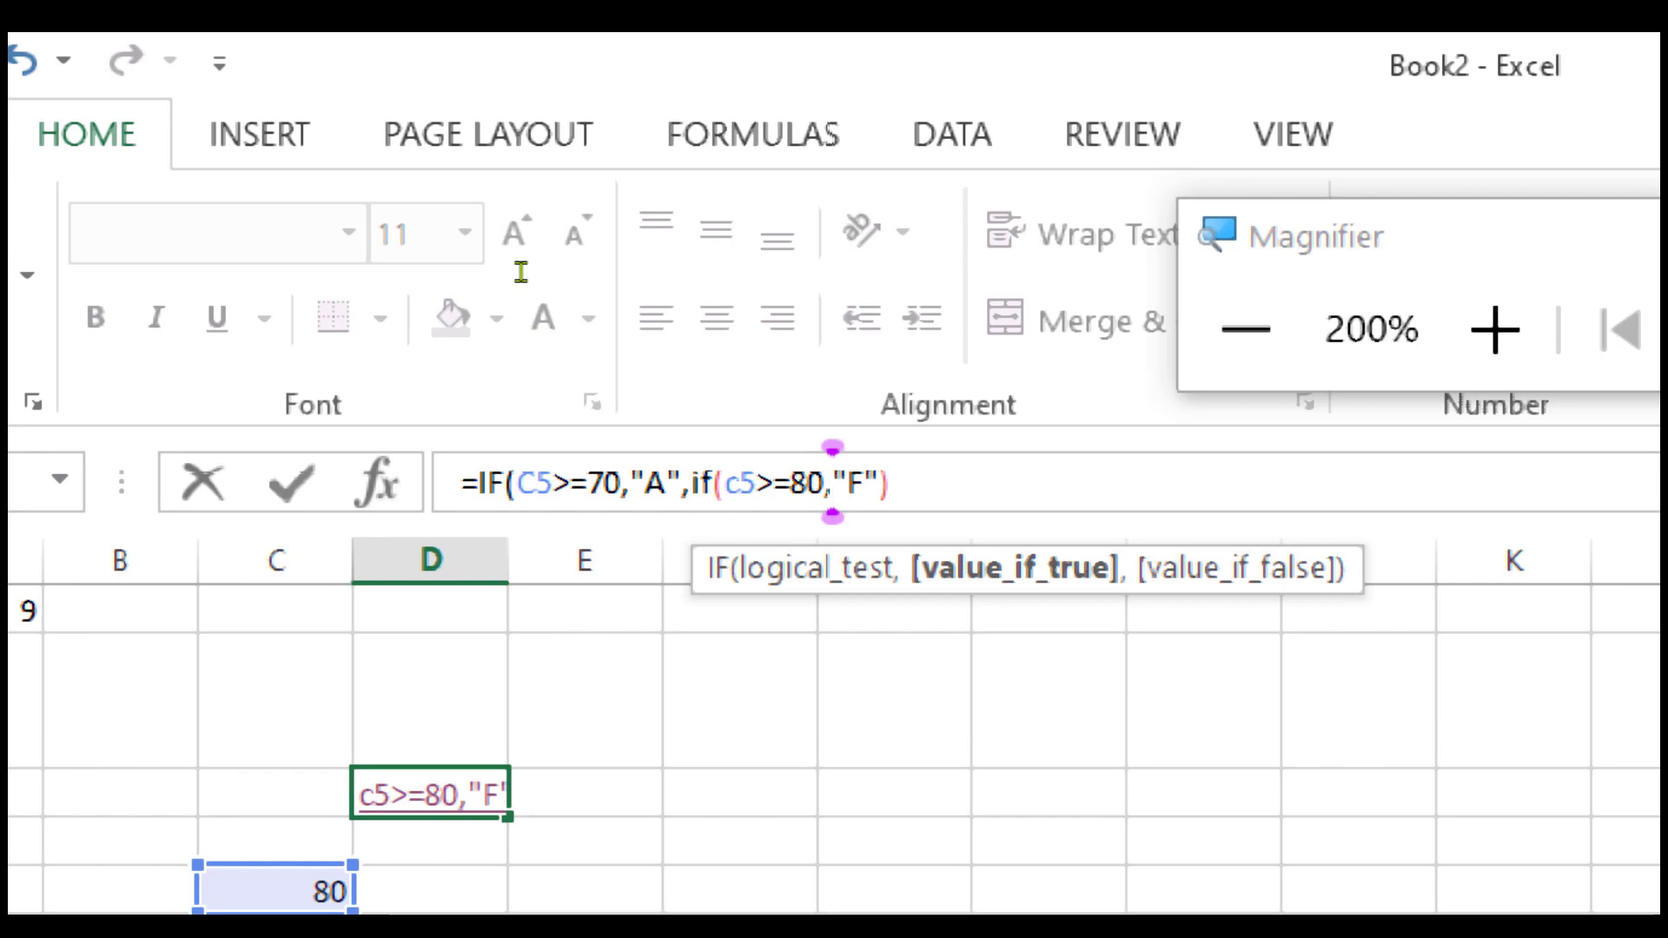
text(")
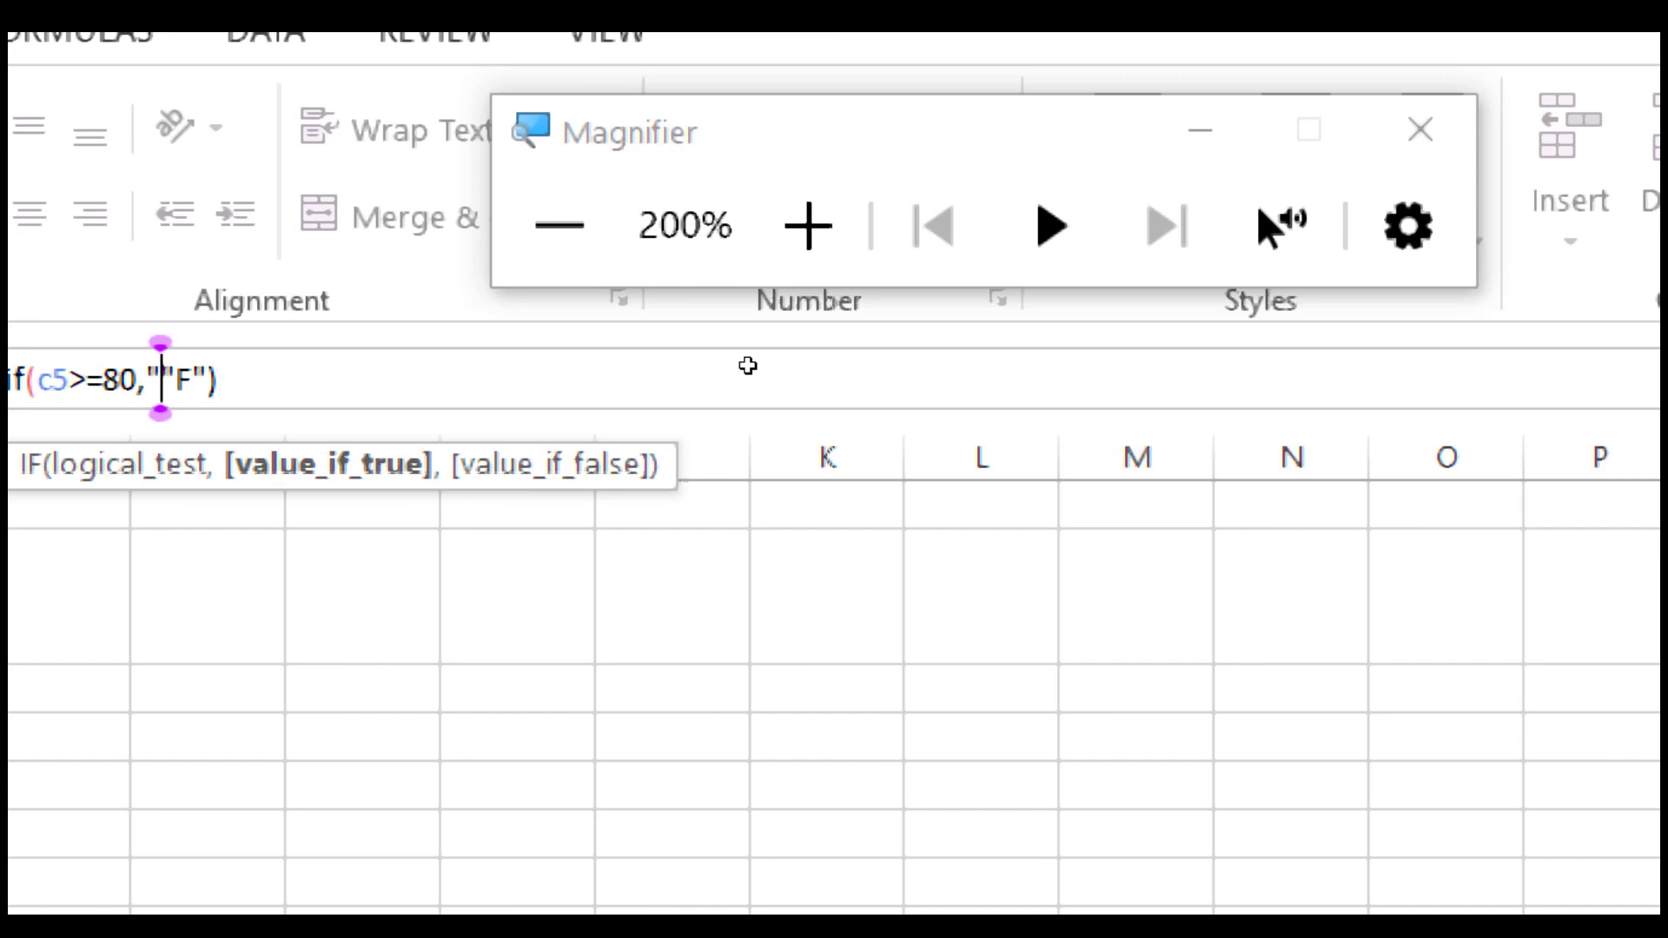
text(A",)
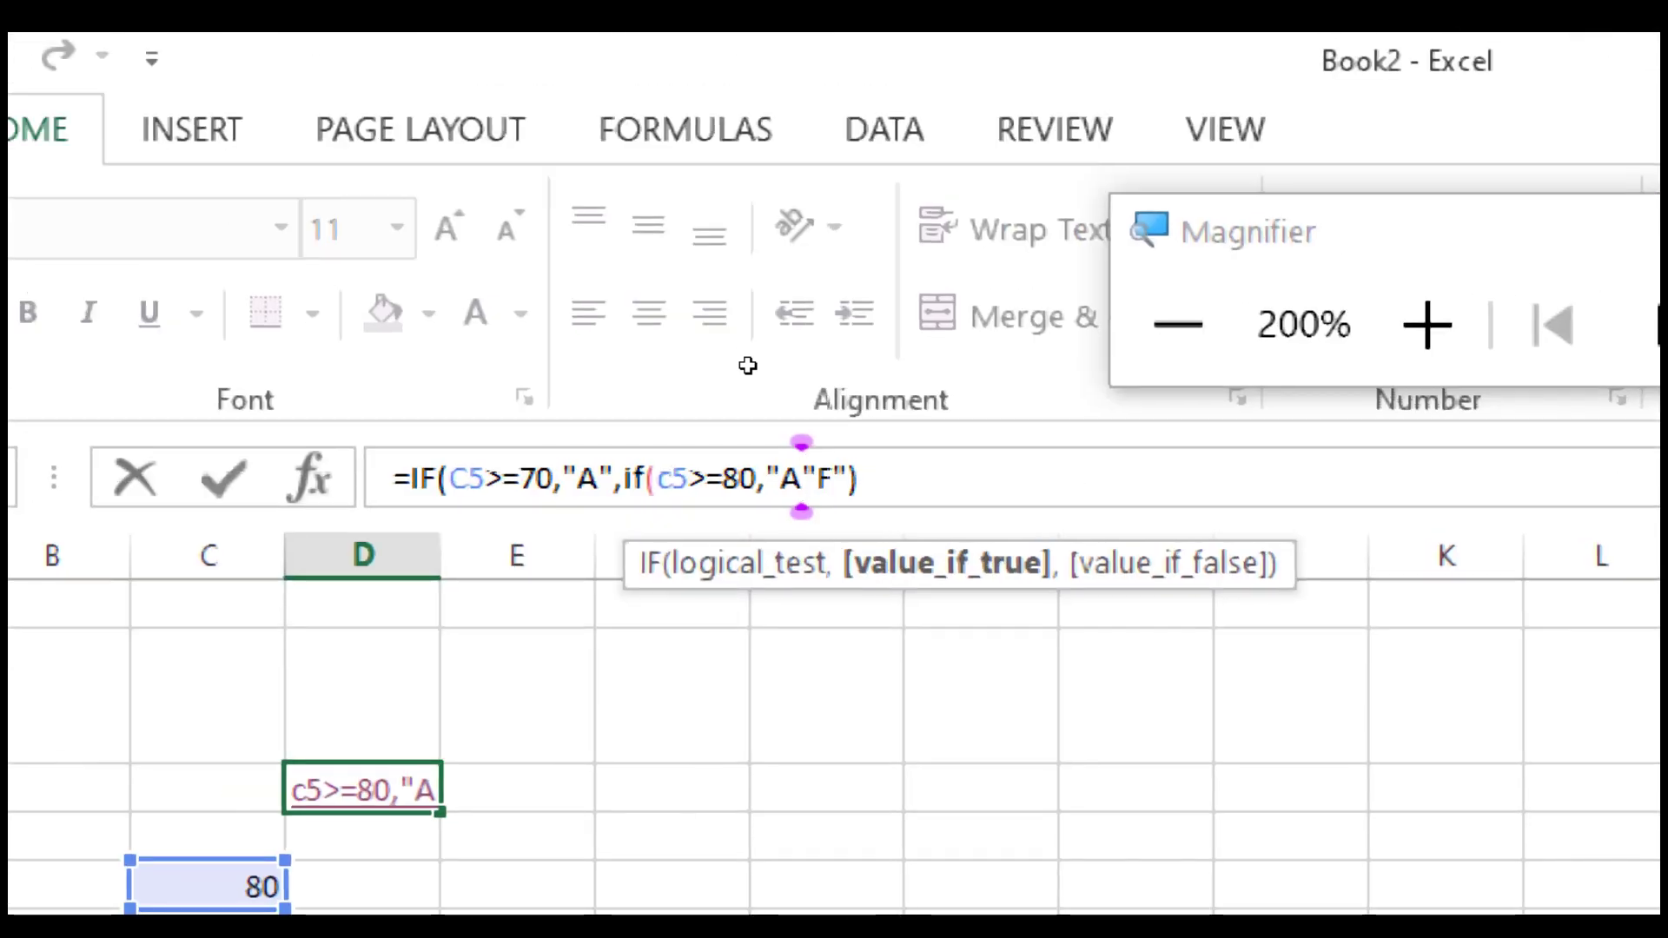
text(+)
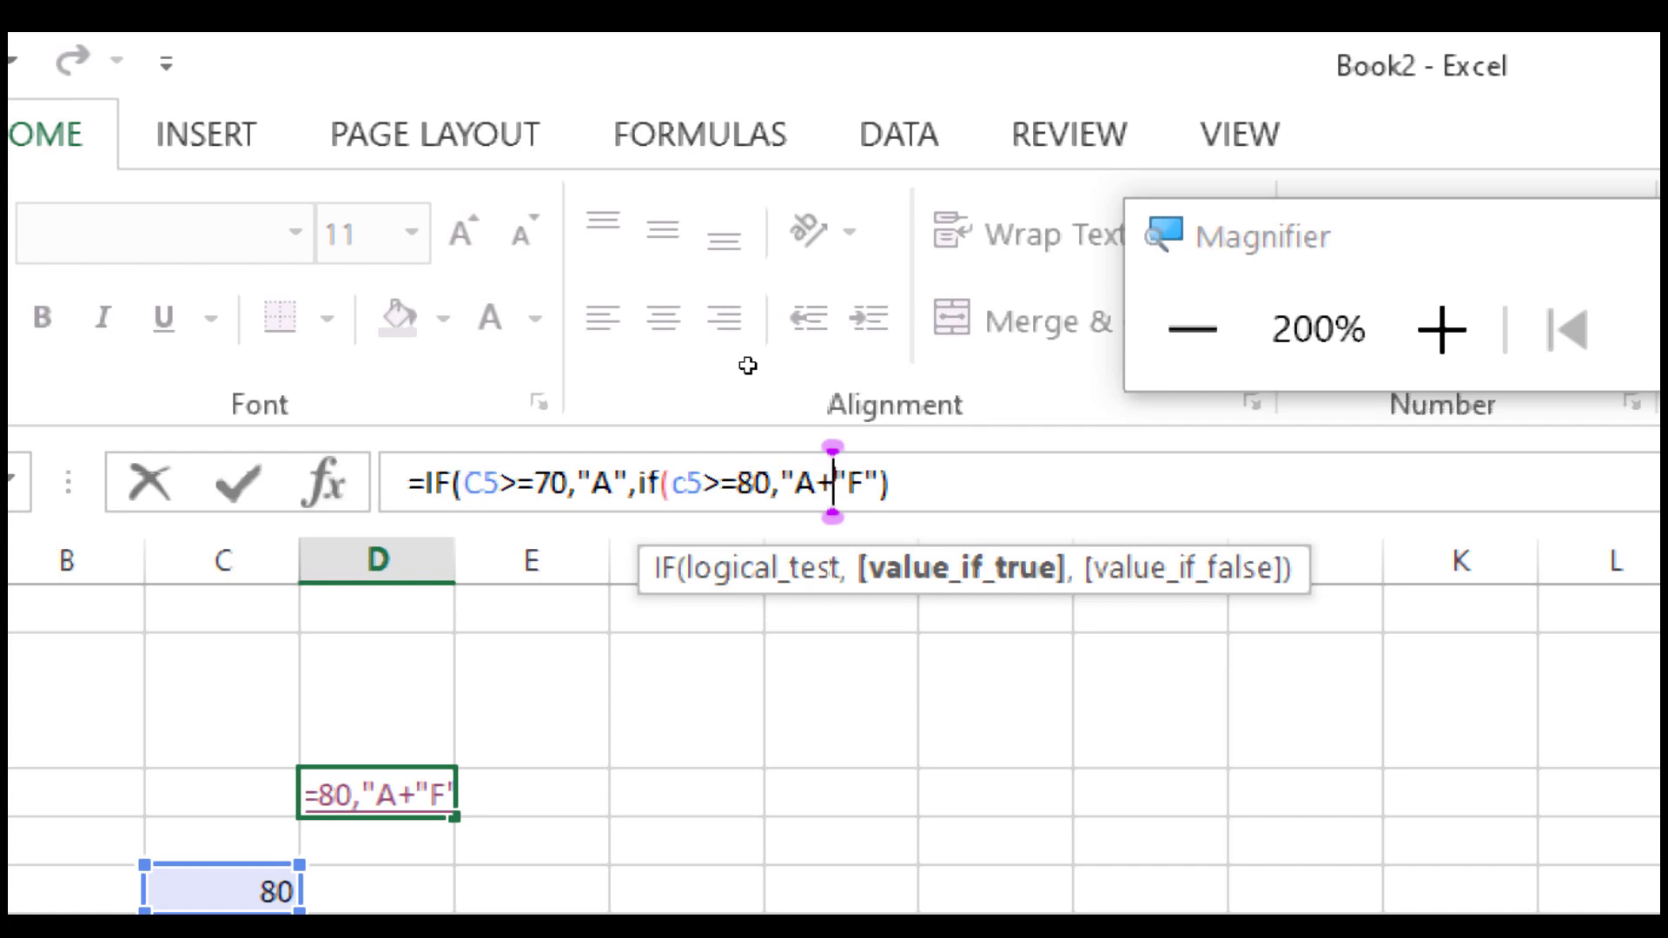
text(")
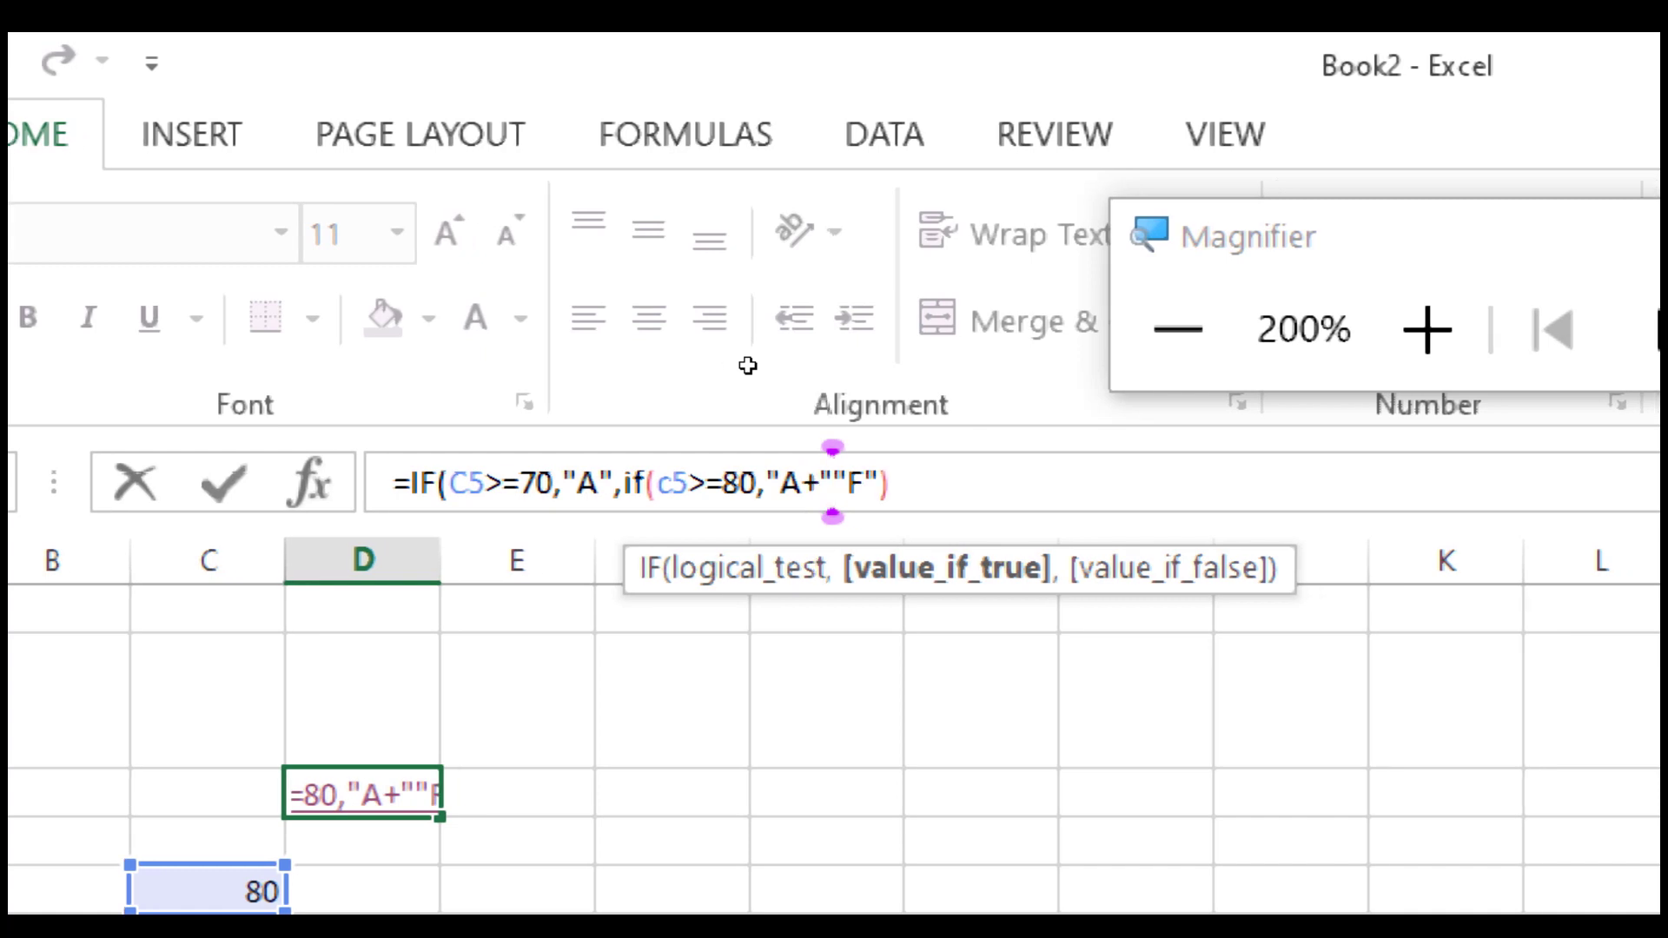
text(,)
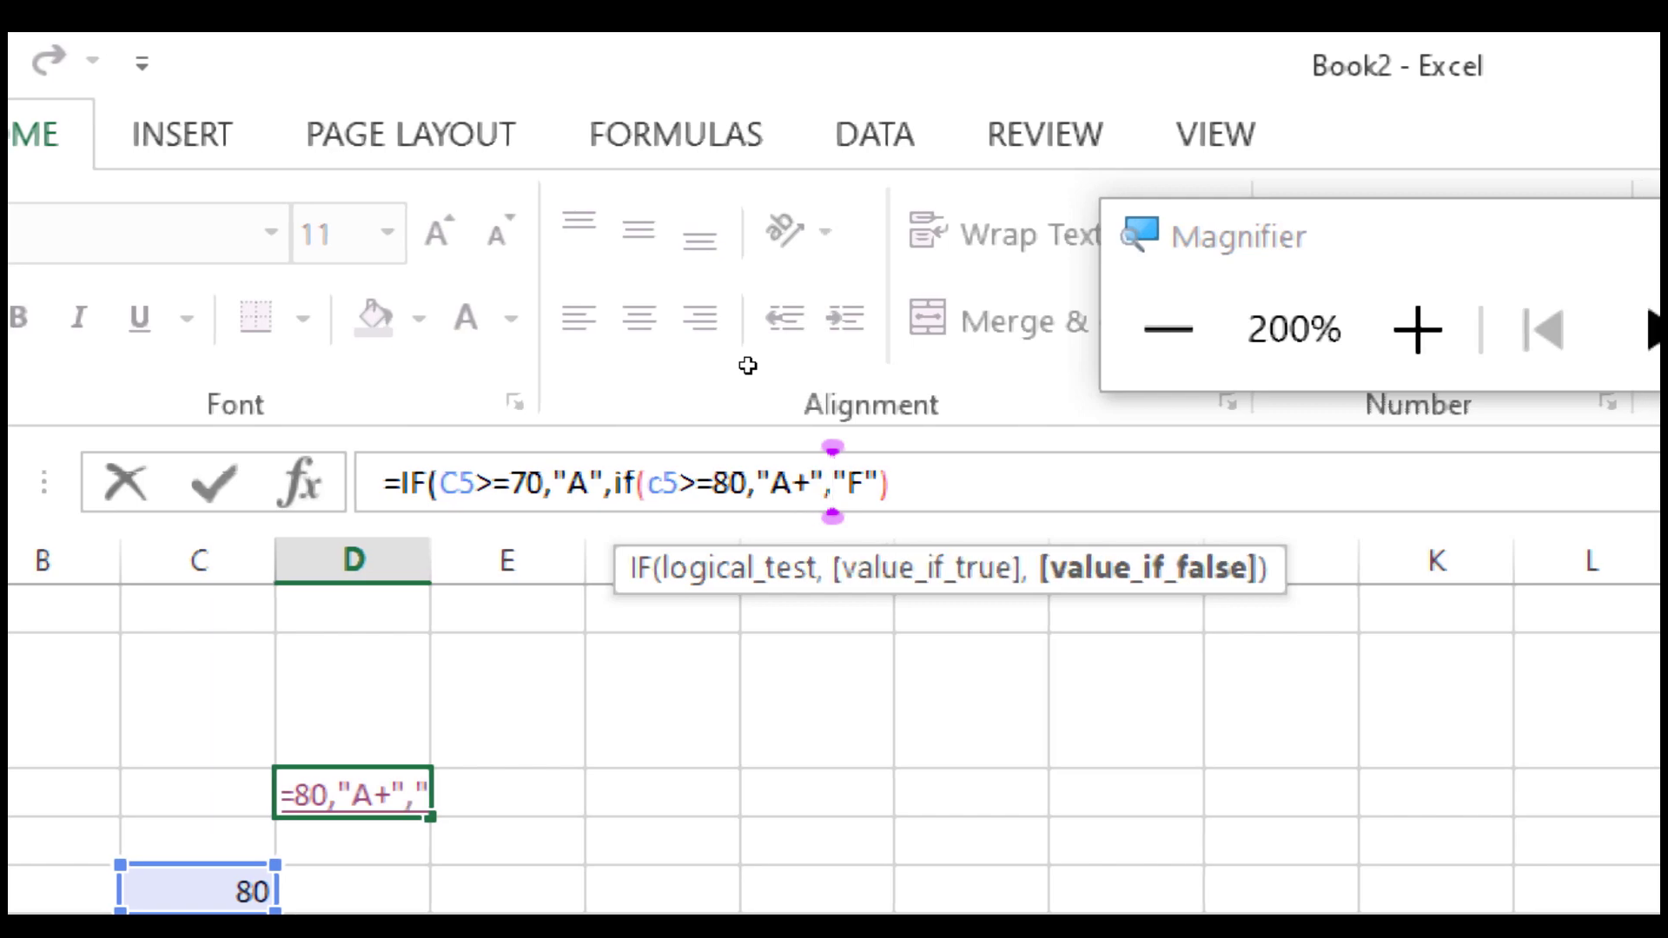
key(Return)
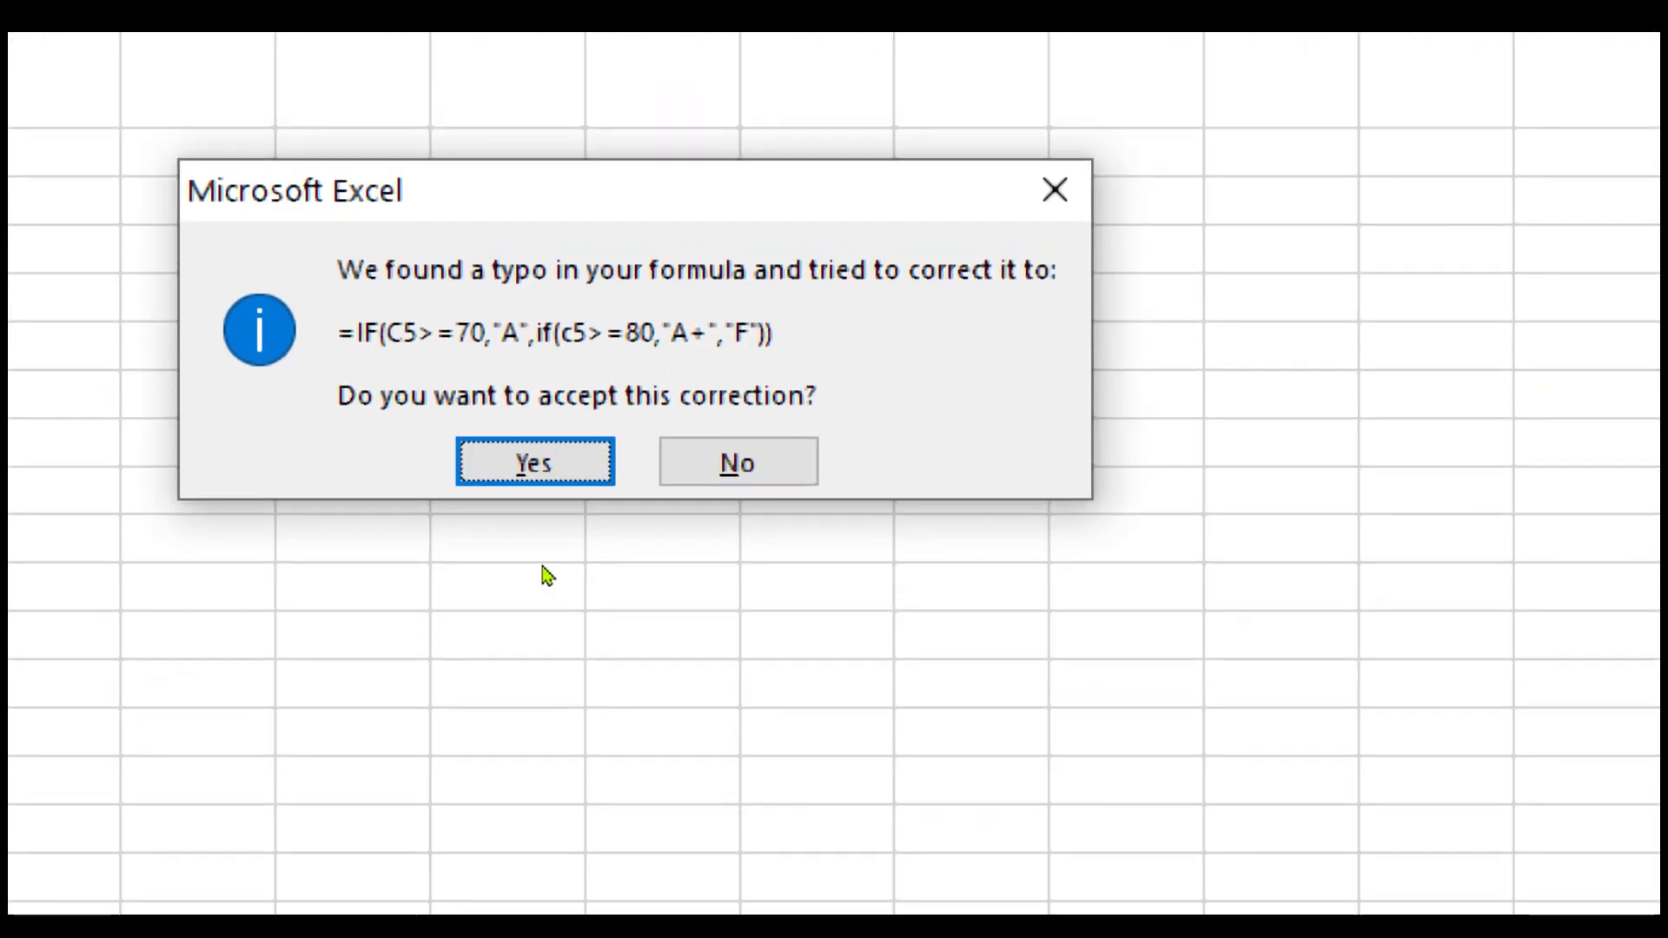
key(Return)
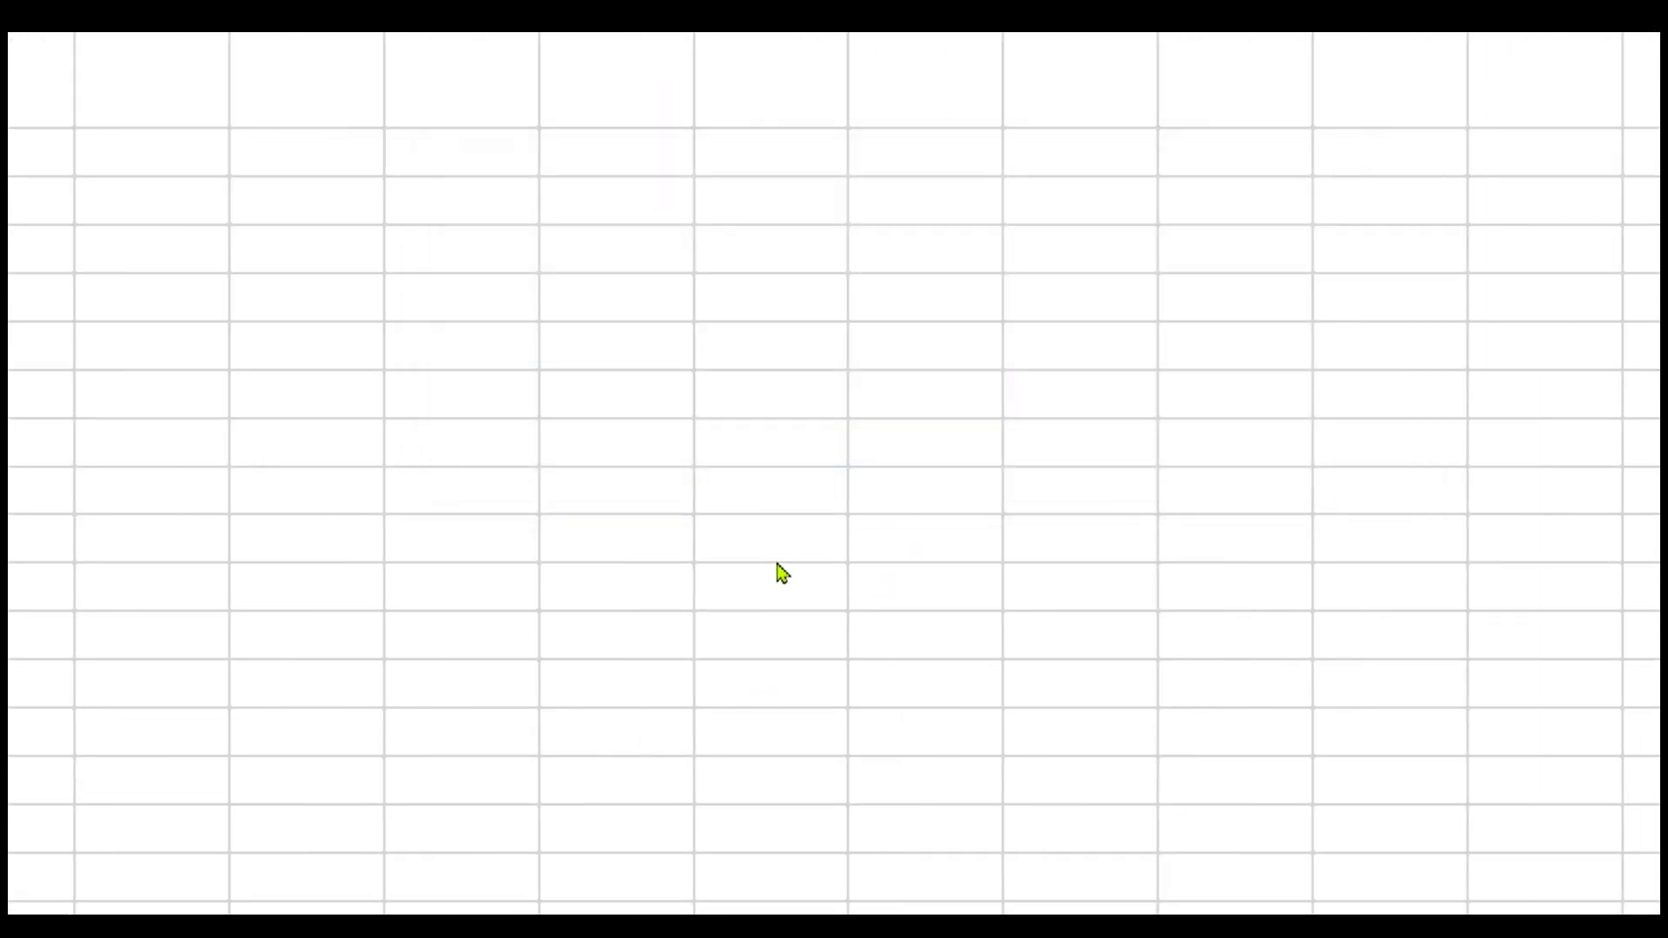
key(super+minus)
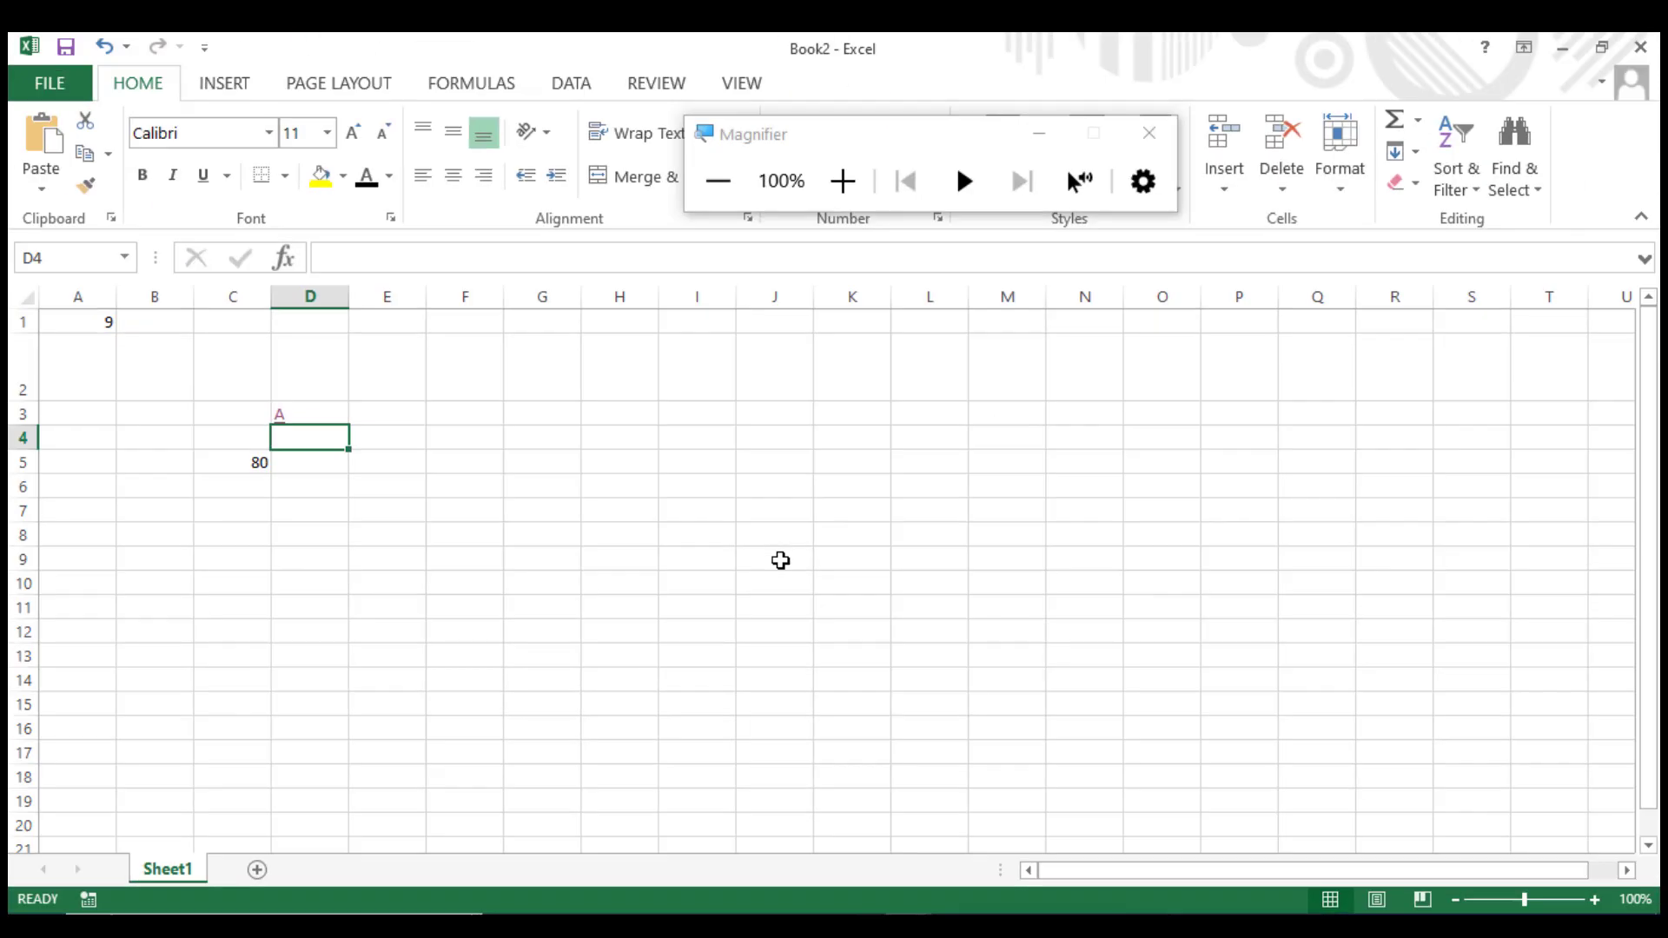
Review D3's nested formula and enter the score 81 in C5.
click(252, 459)
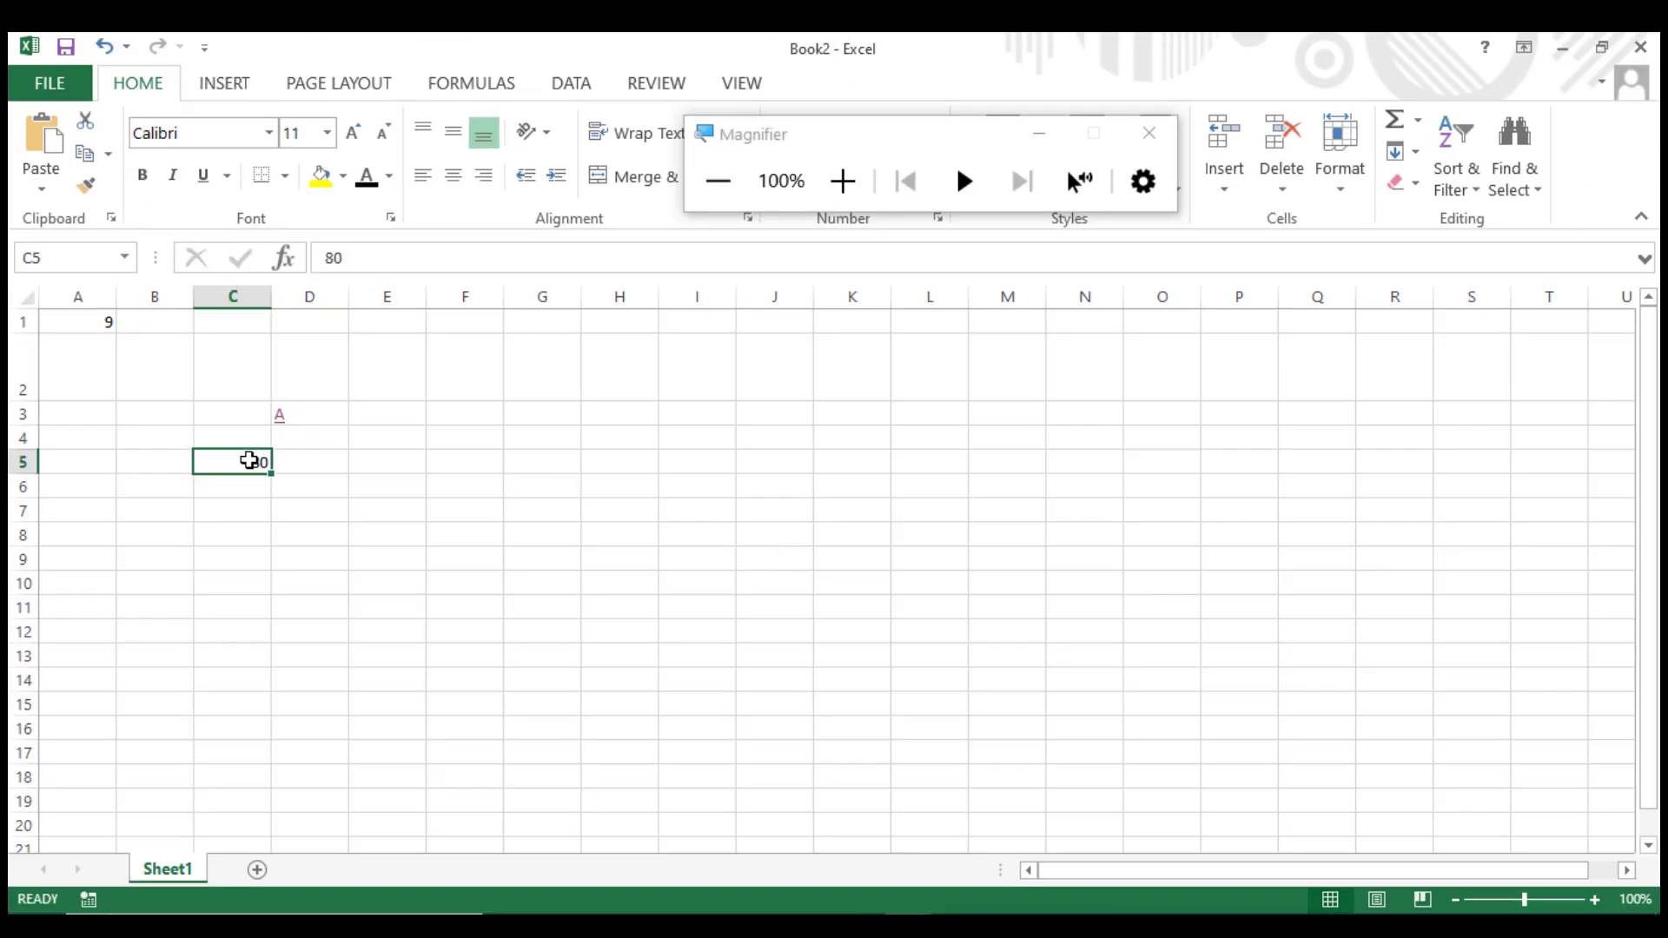
click(295, 394)
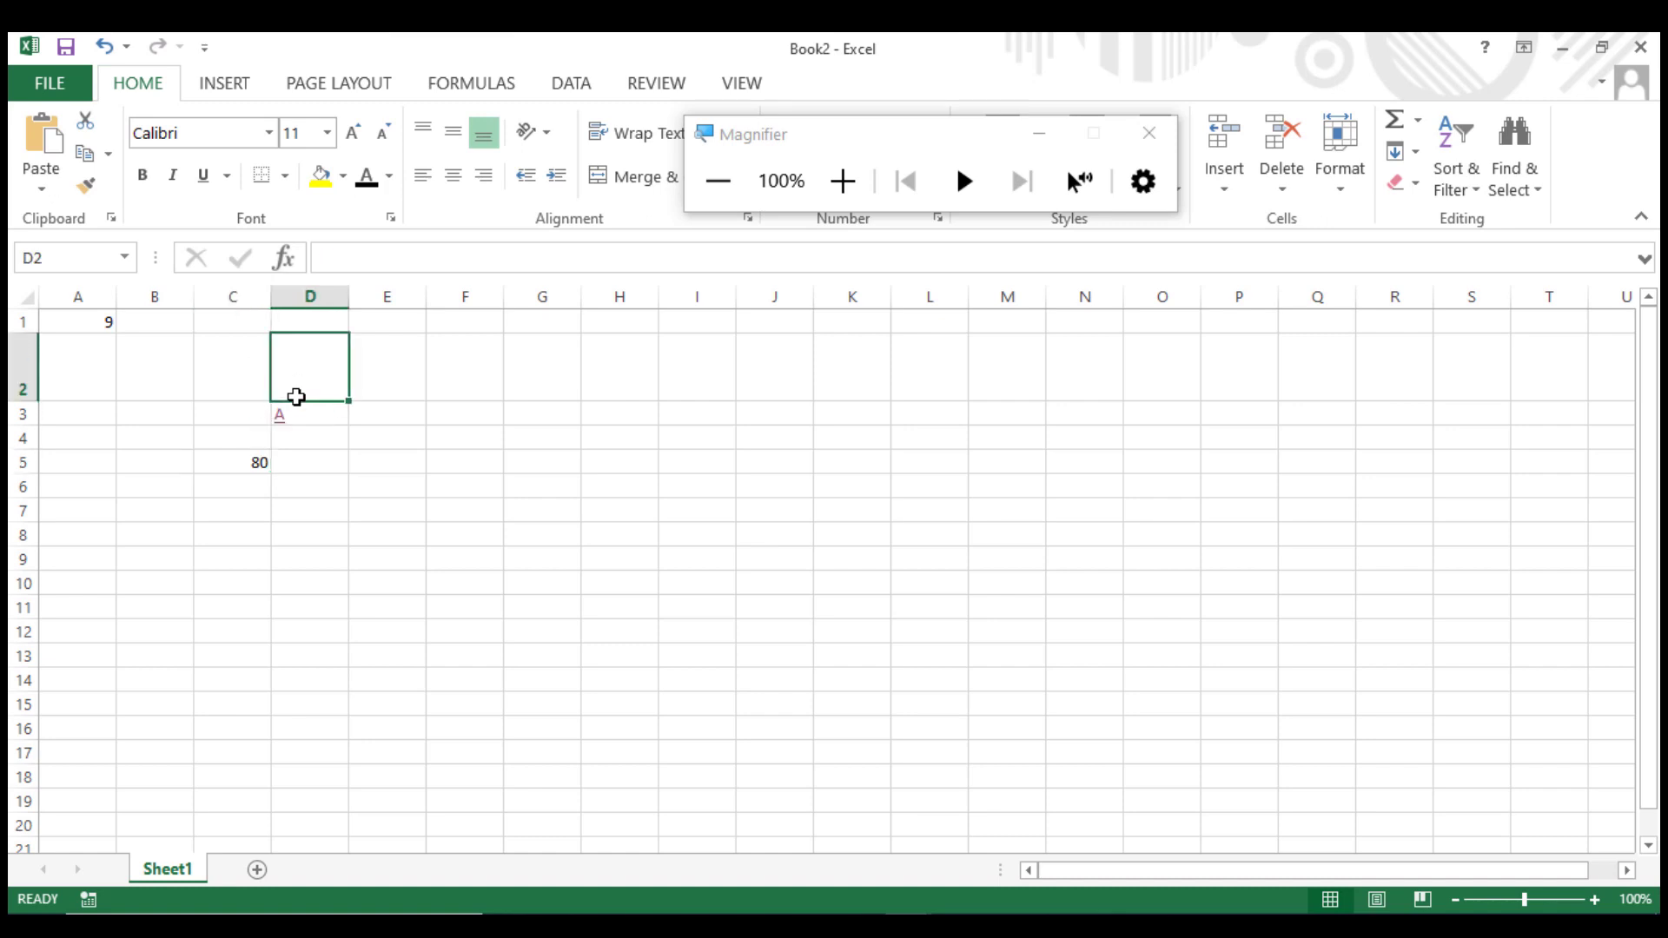
click(310, 408)
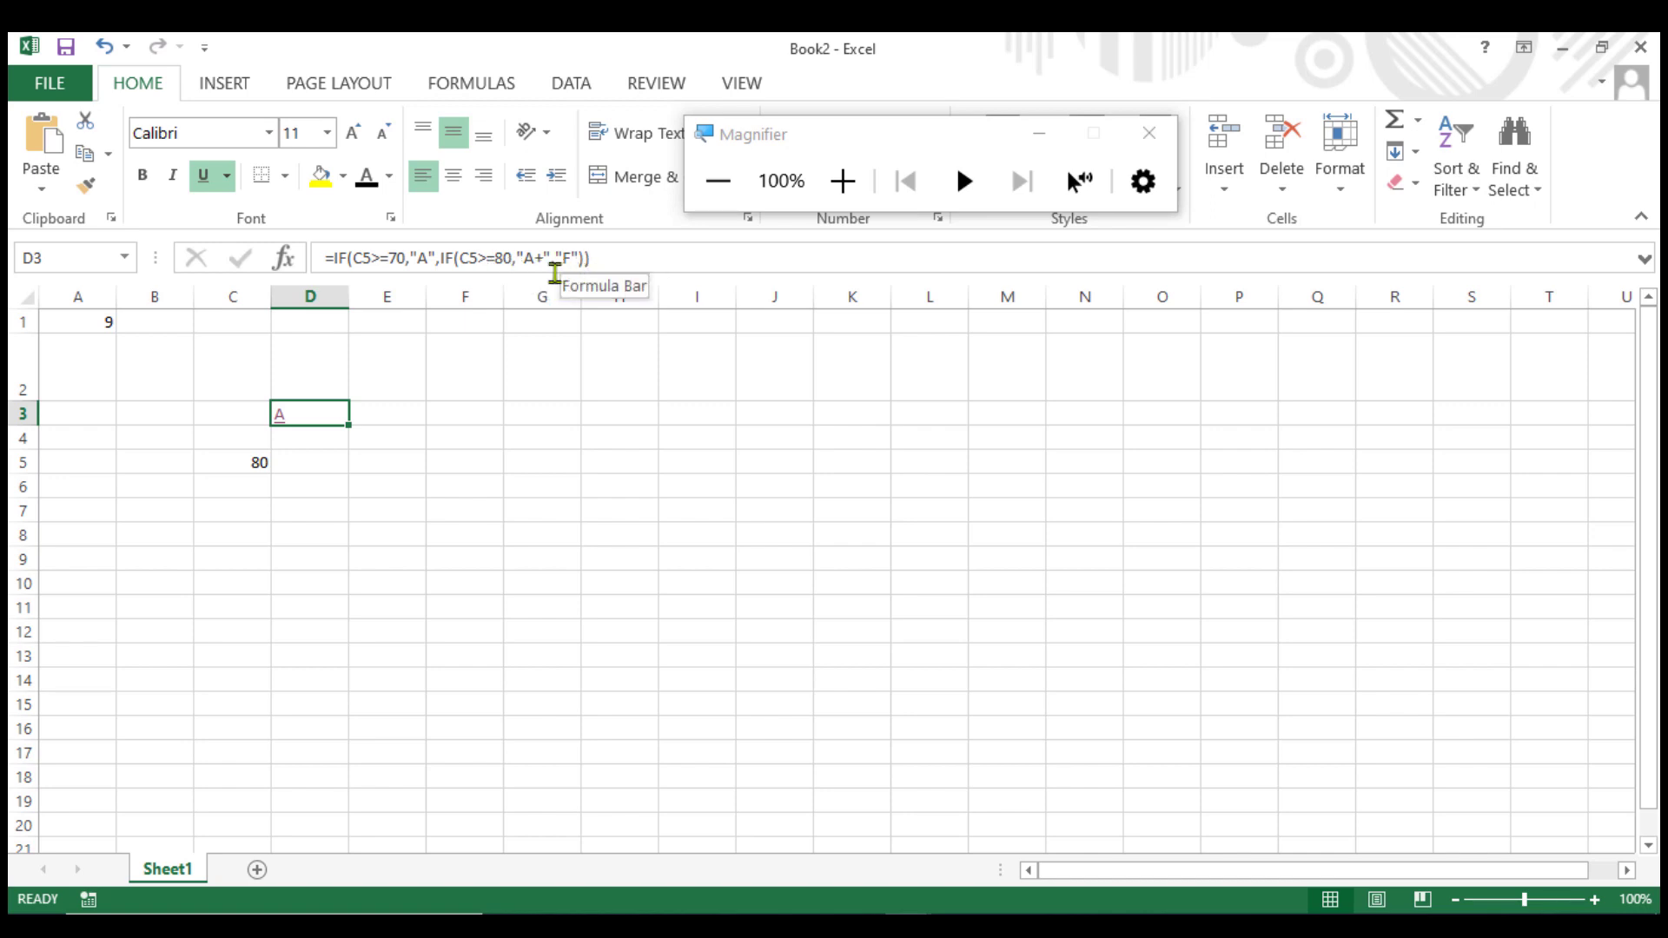
click(247, 458)
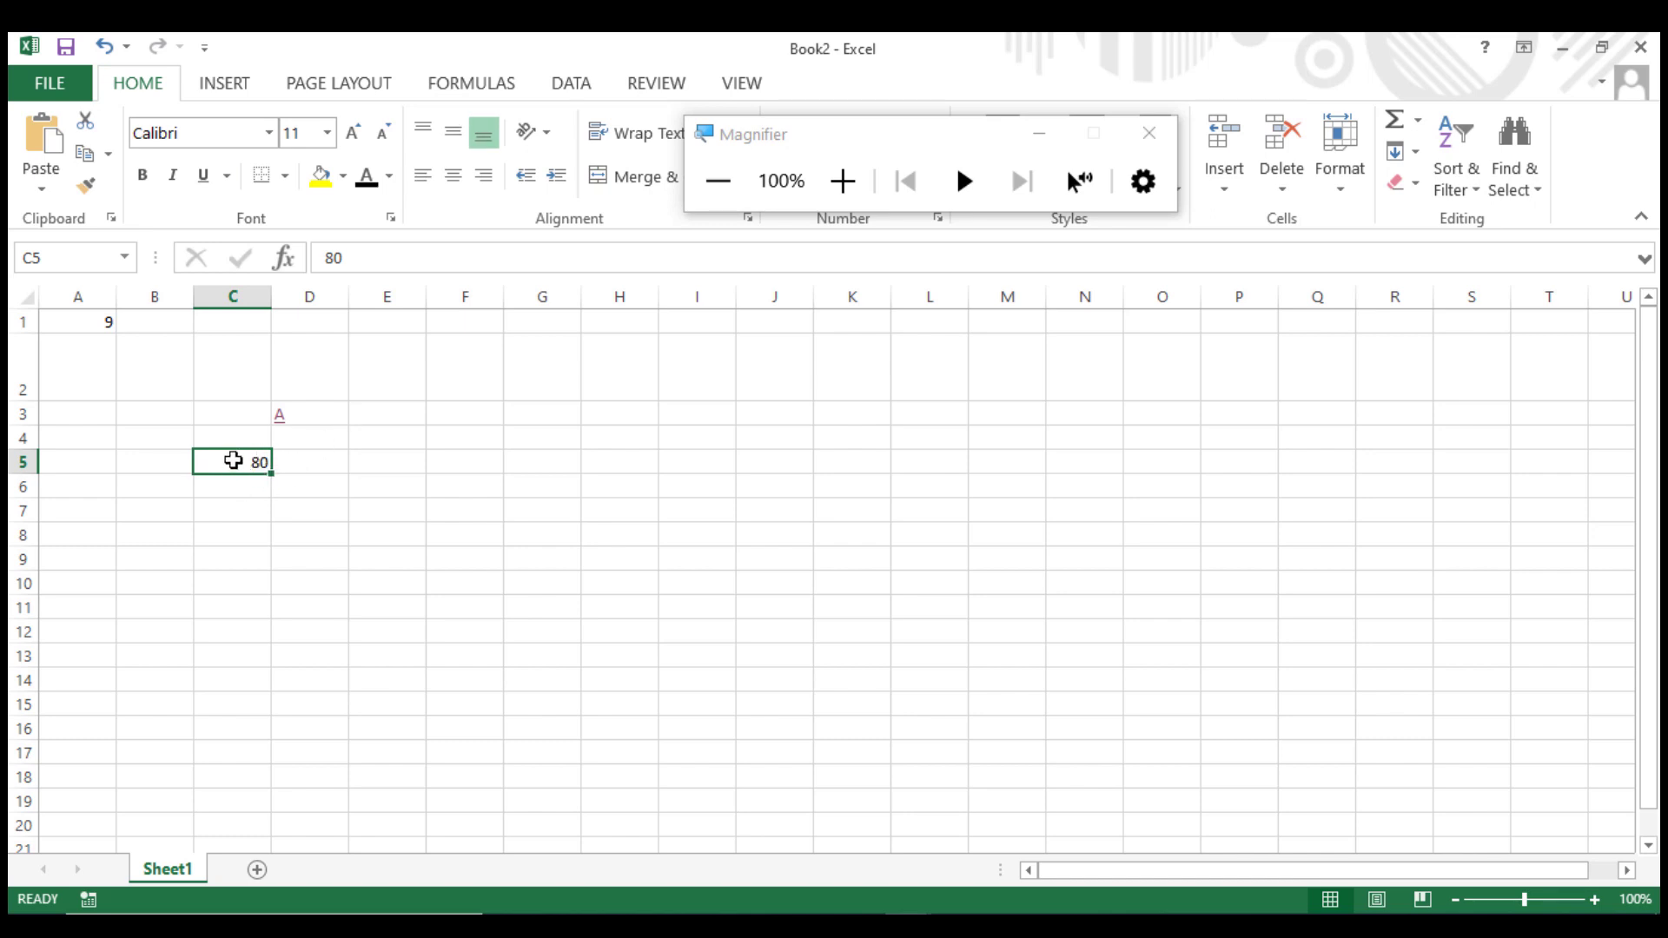
double_click(233, 461)
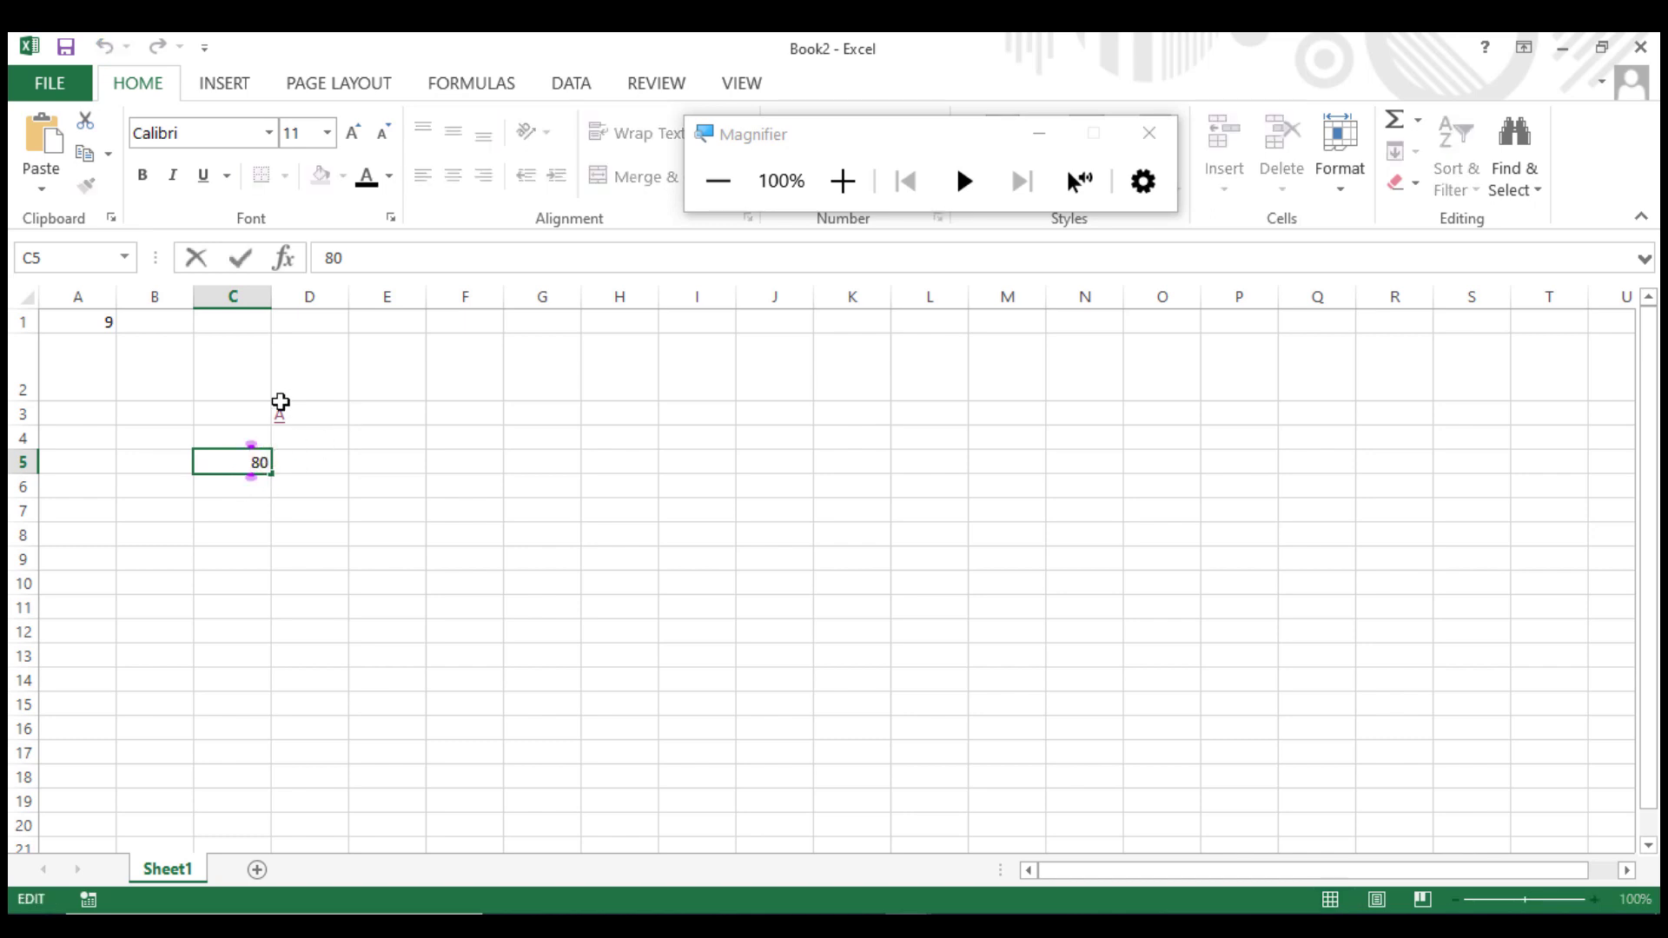
click(304, 413)
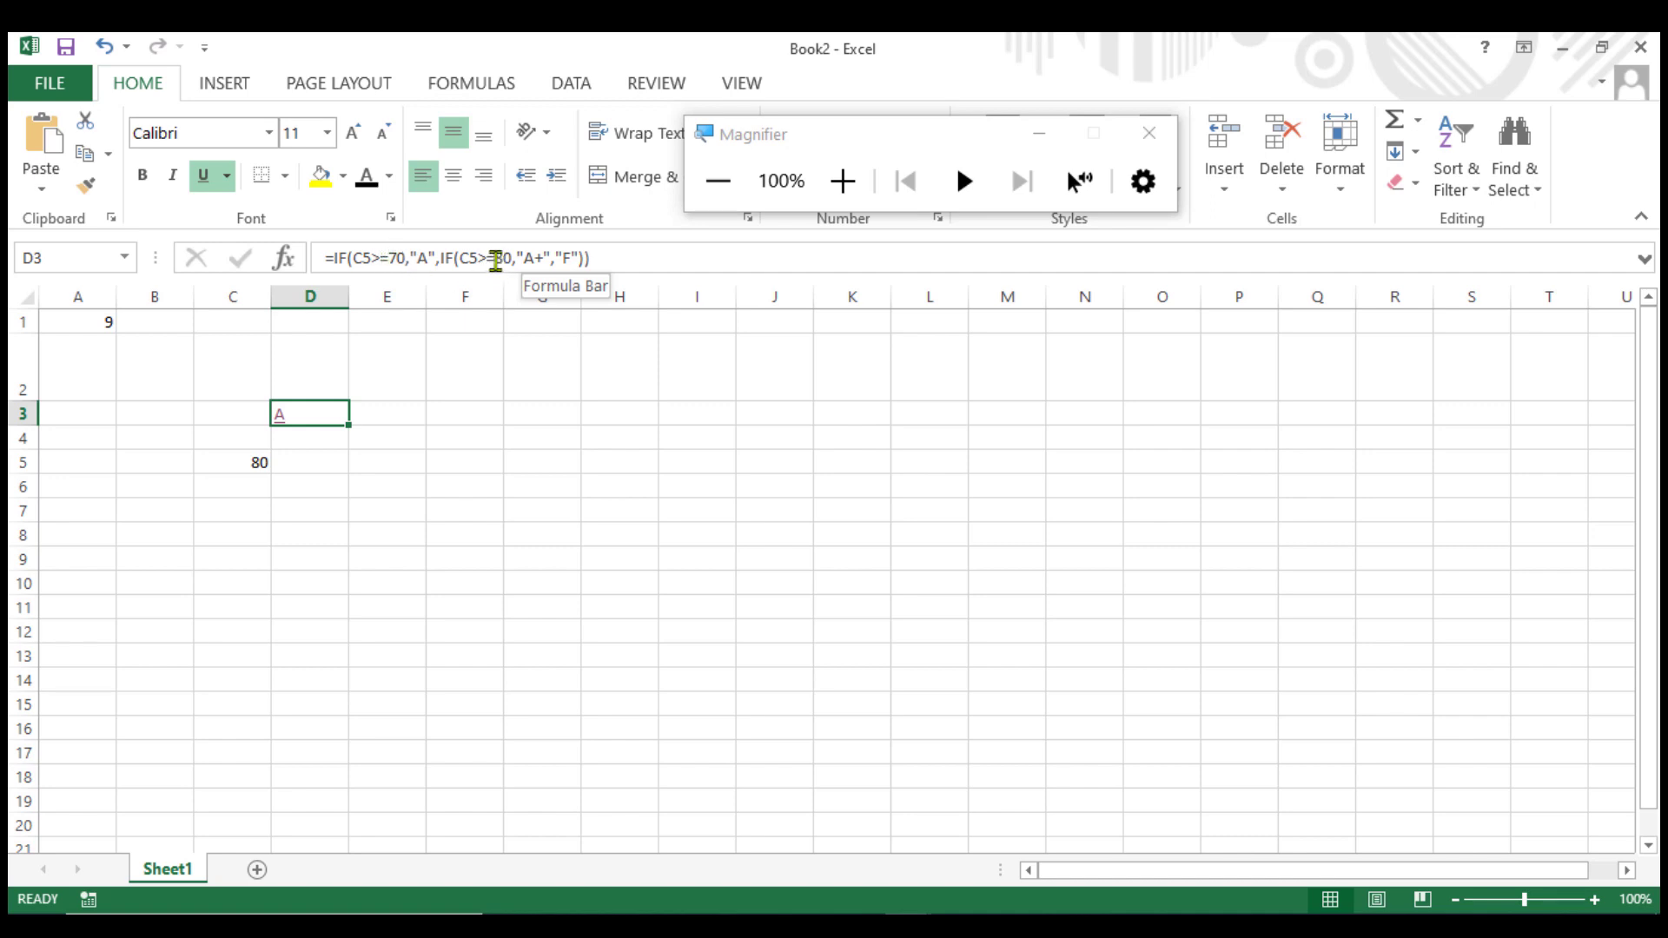
click(247, 460)
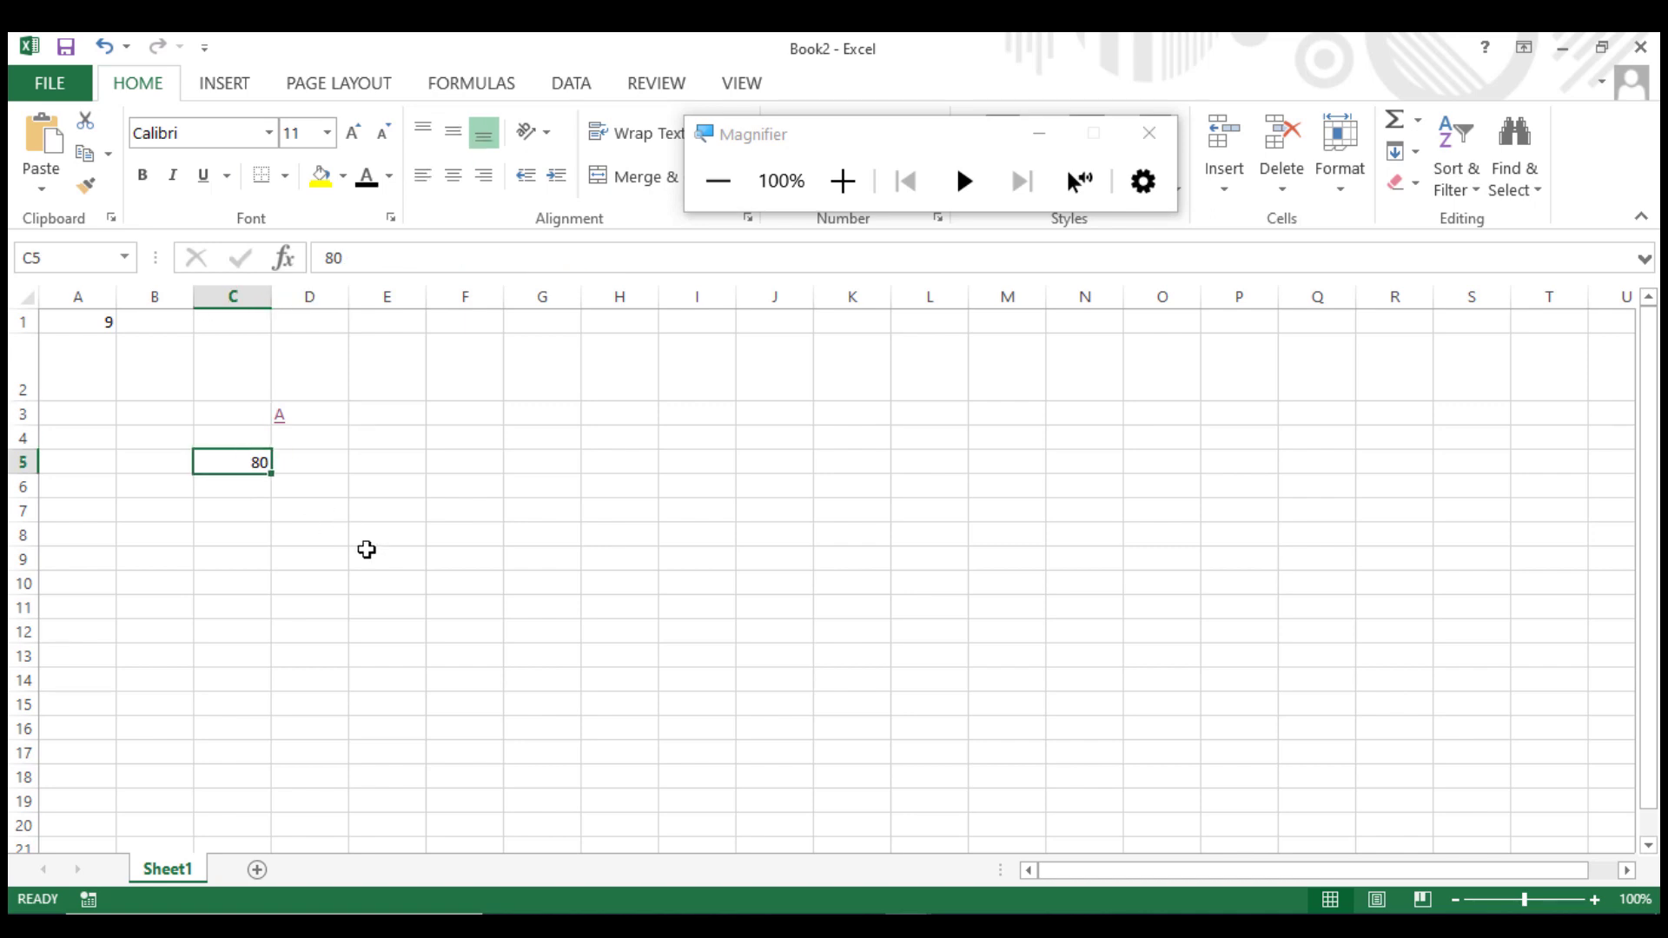
text(8)
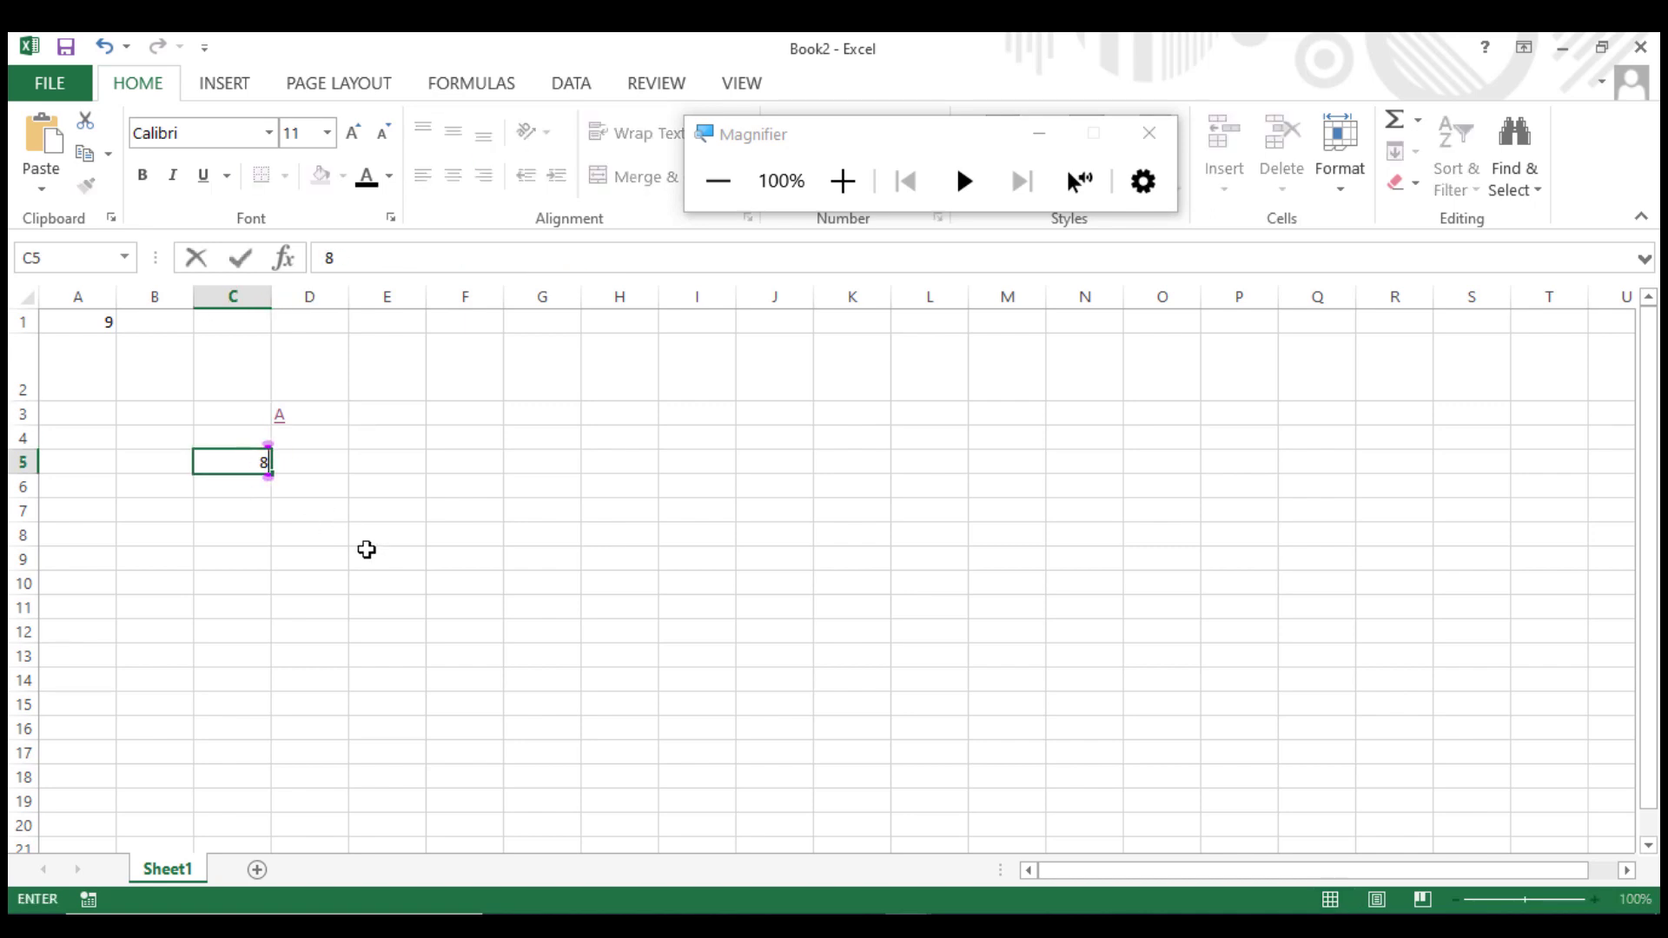
key(BackSpace)
text(8)
click(366, 549)
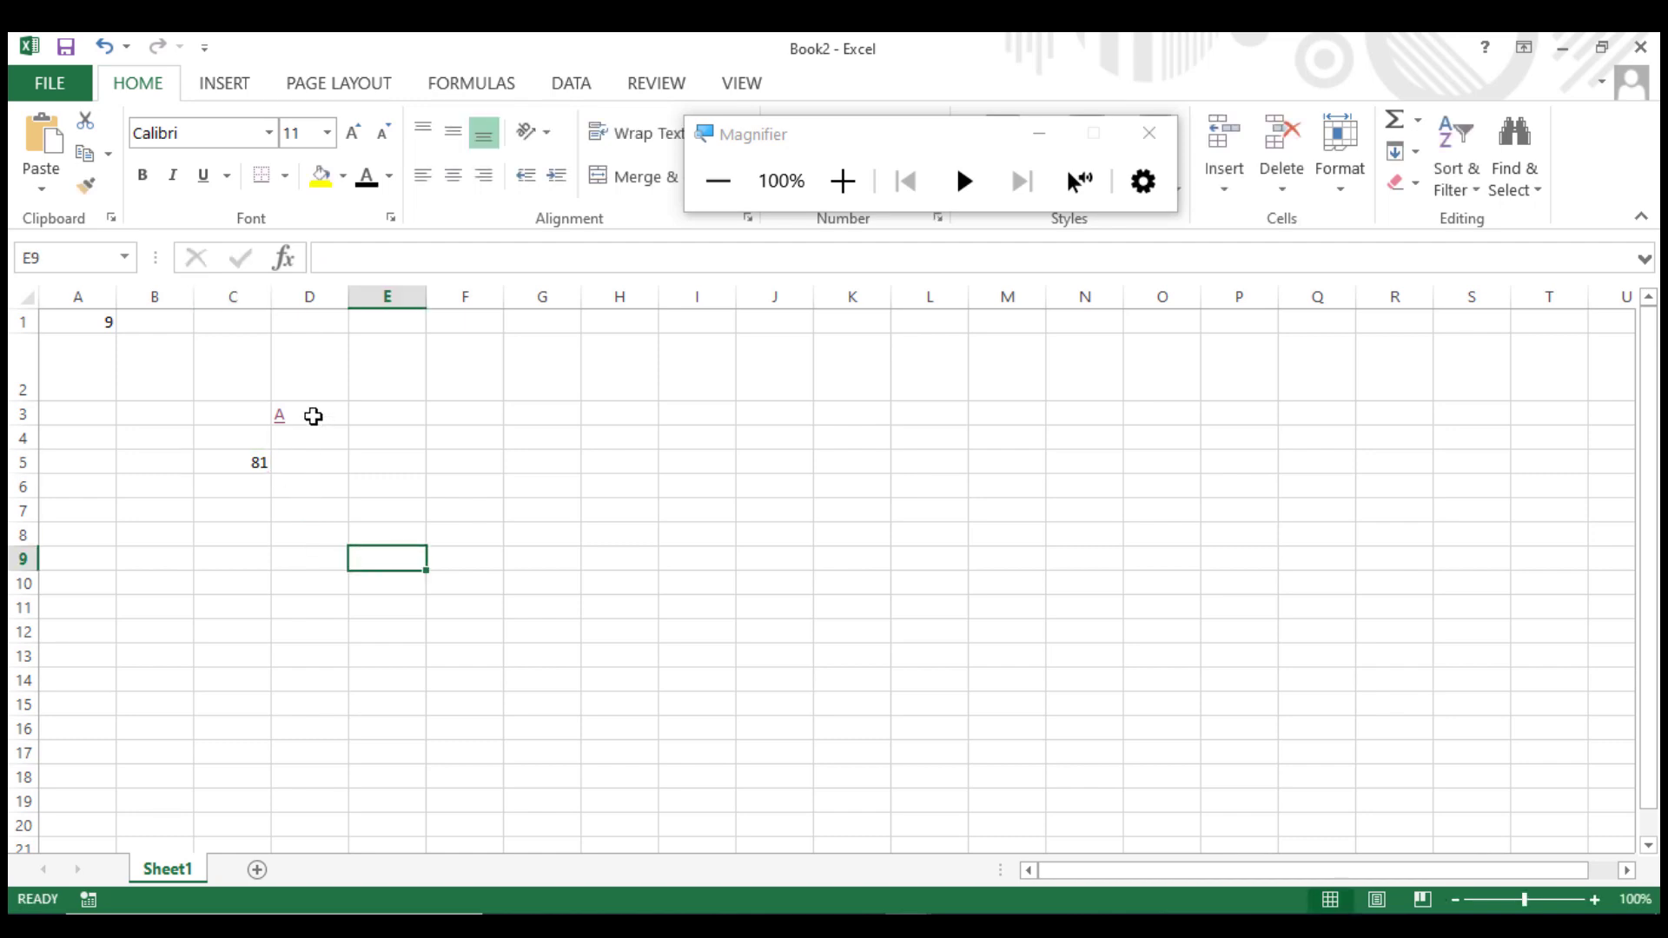
Change the nested IF's test in D3's formula to C5>80.
click(313, 414)
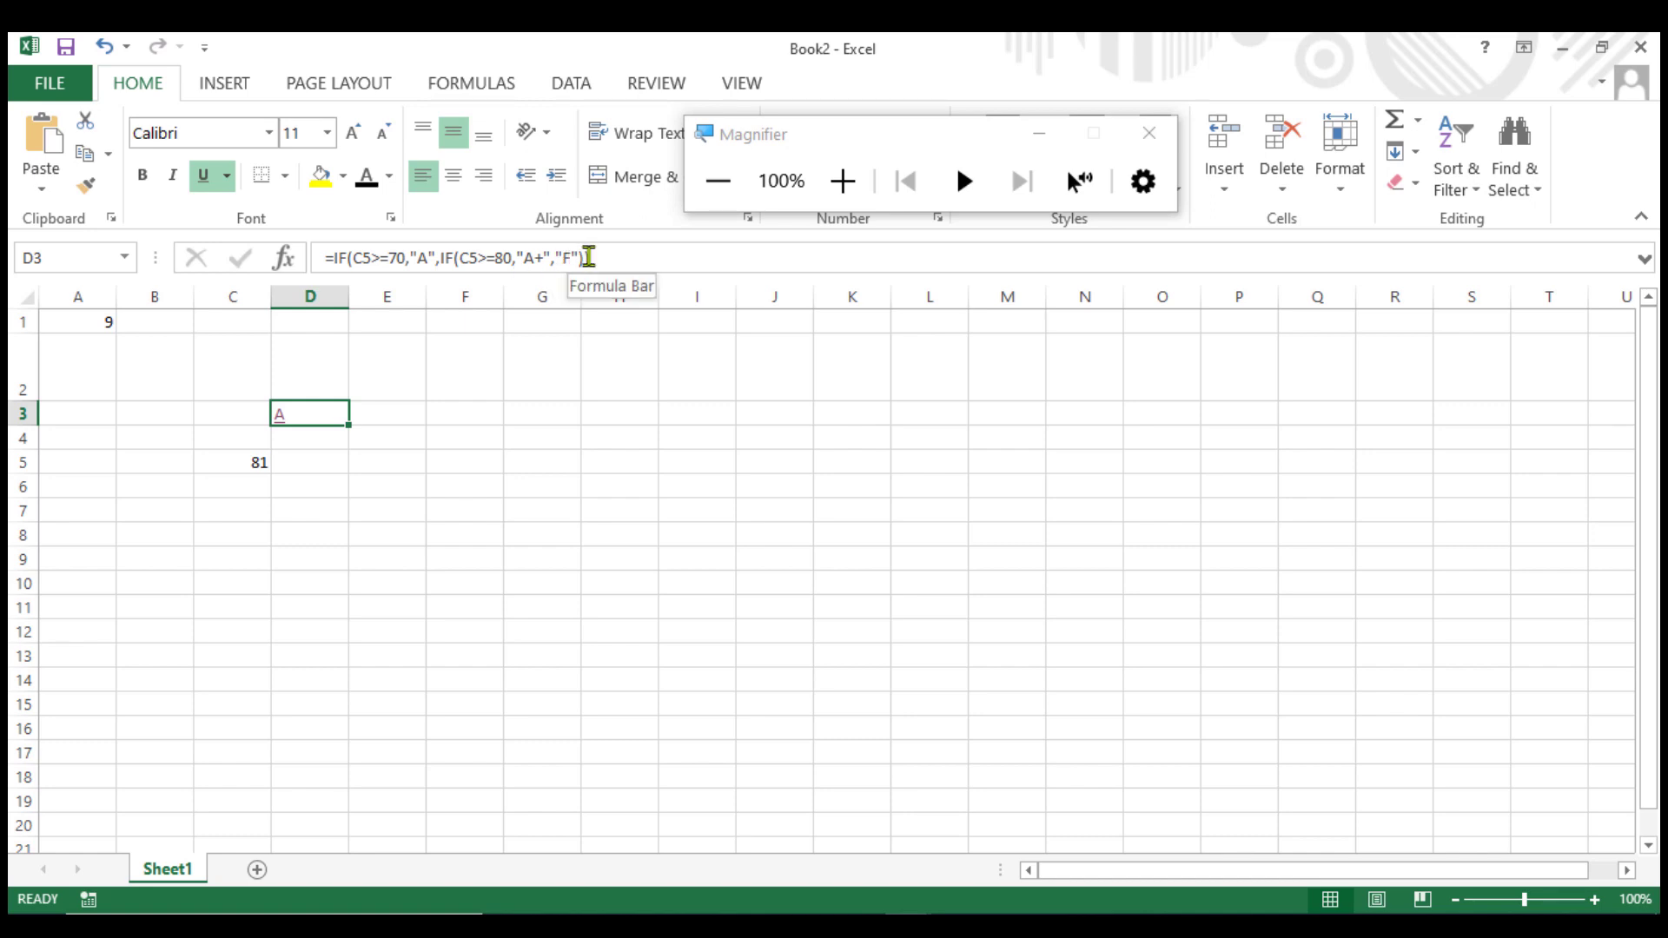
click(495, 259)
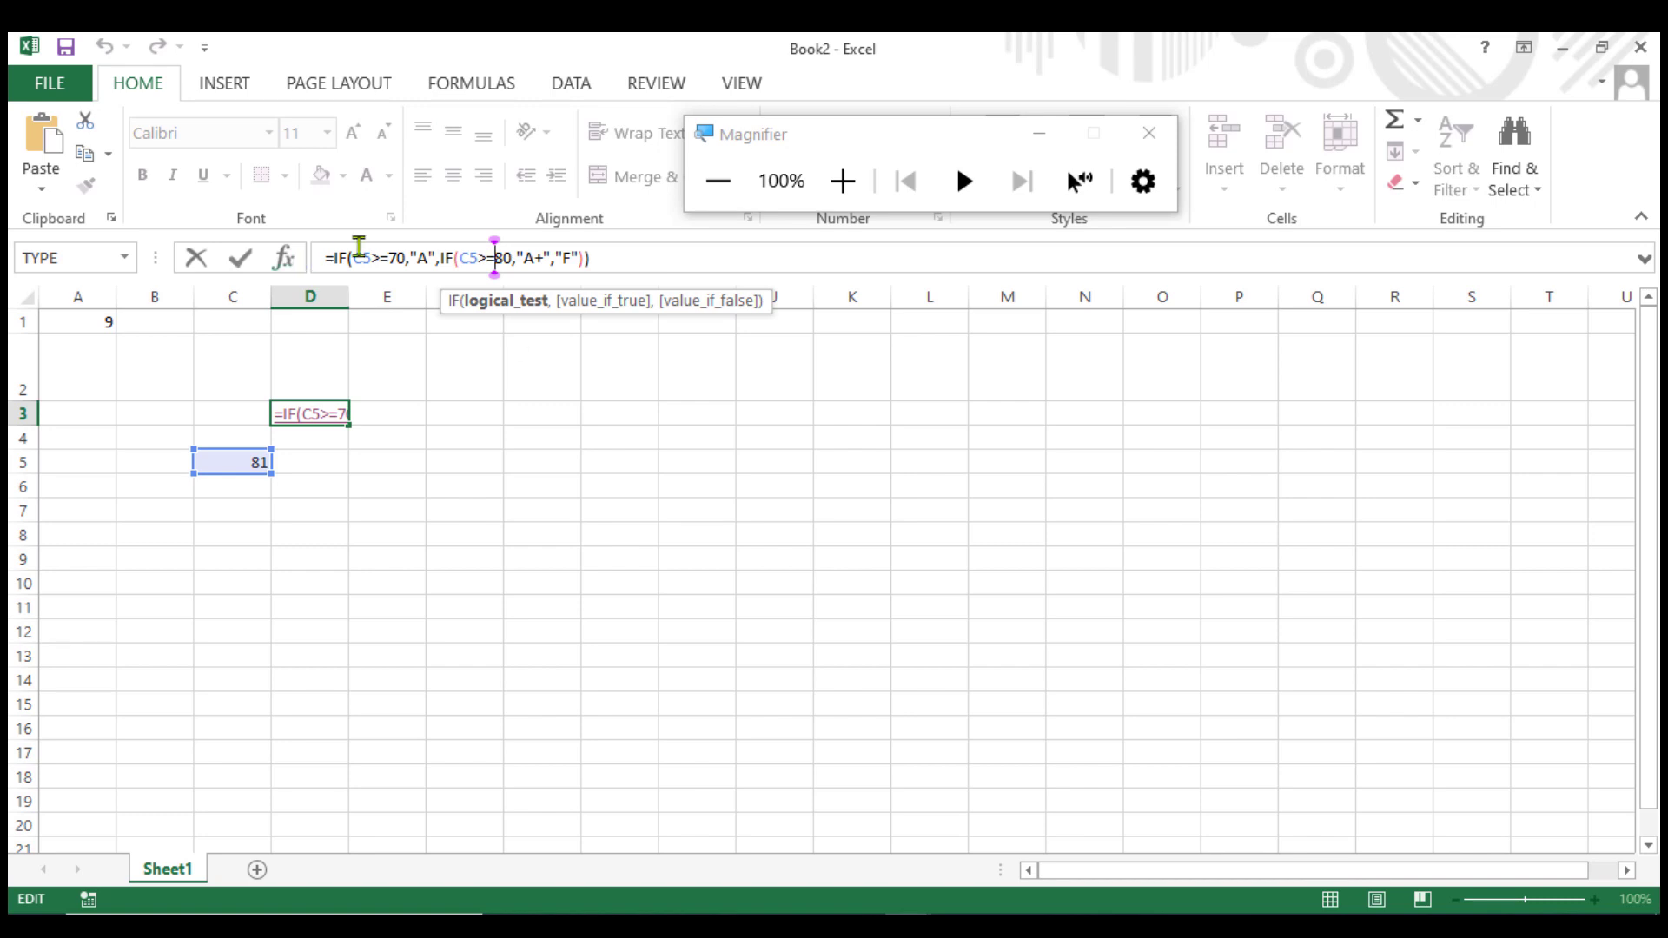
key(BackSpace)
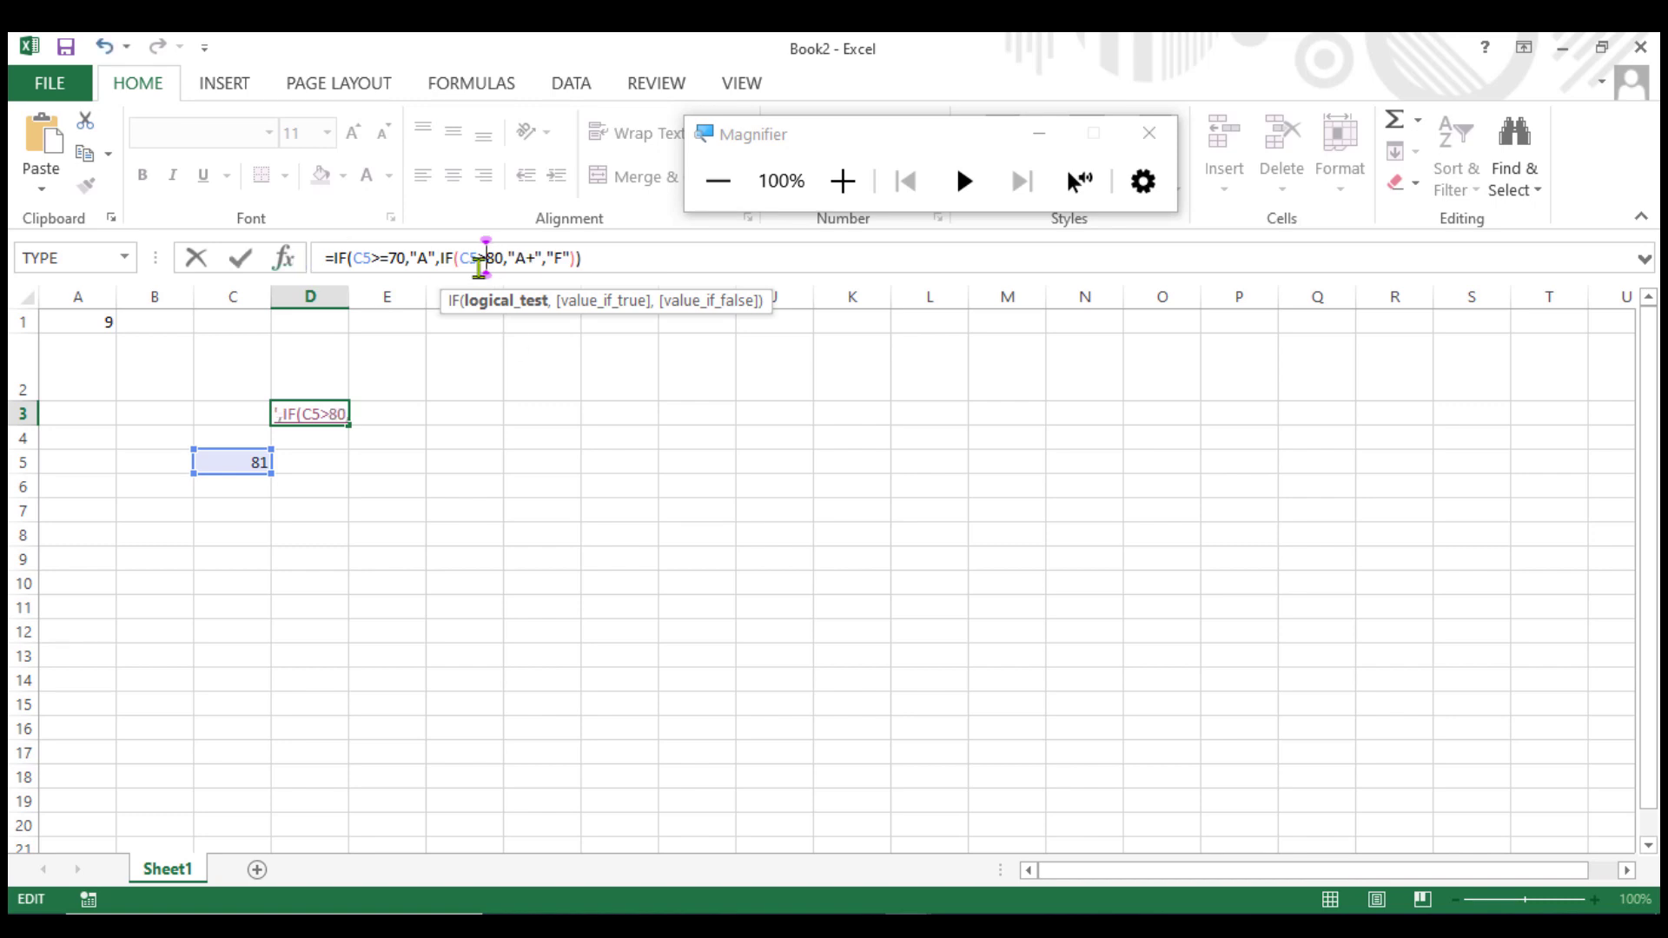
key(Return)
Change the outer IF in D3's formula to test C5>=80 with the true result "A+".
click(241, 458)
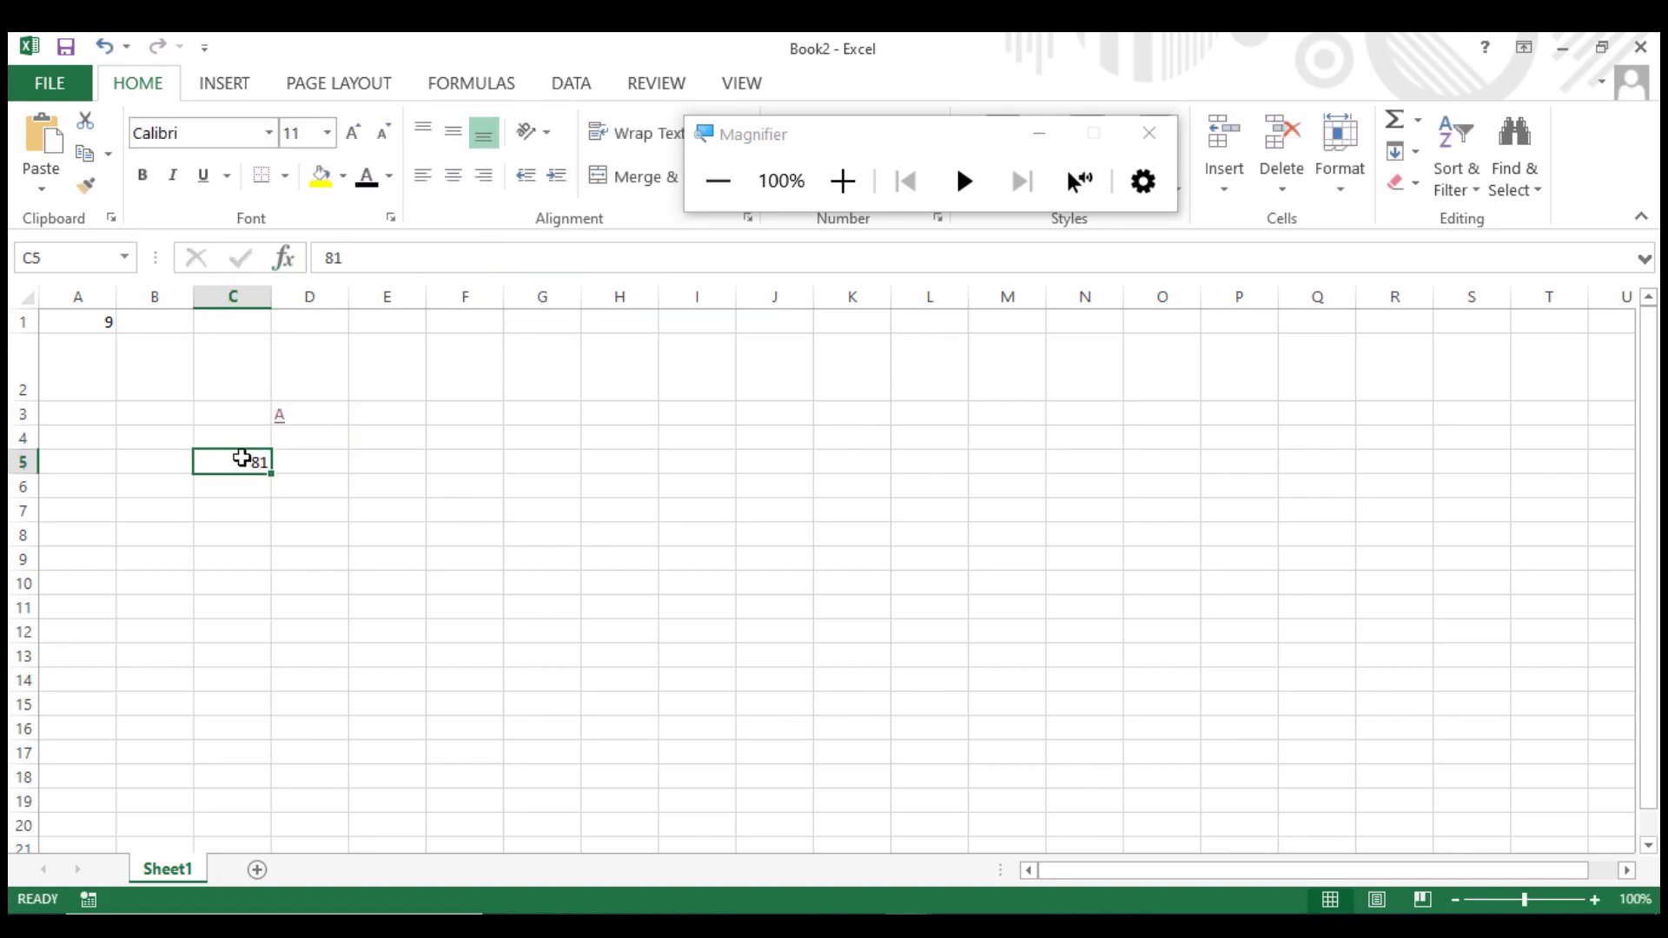
click(355, 259)
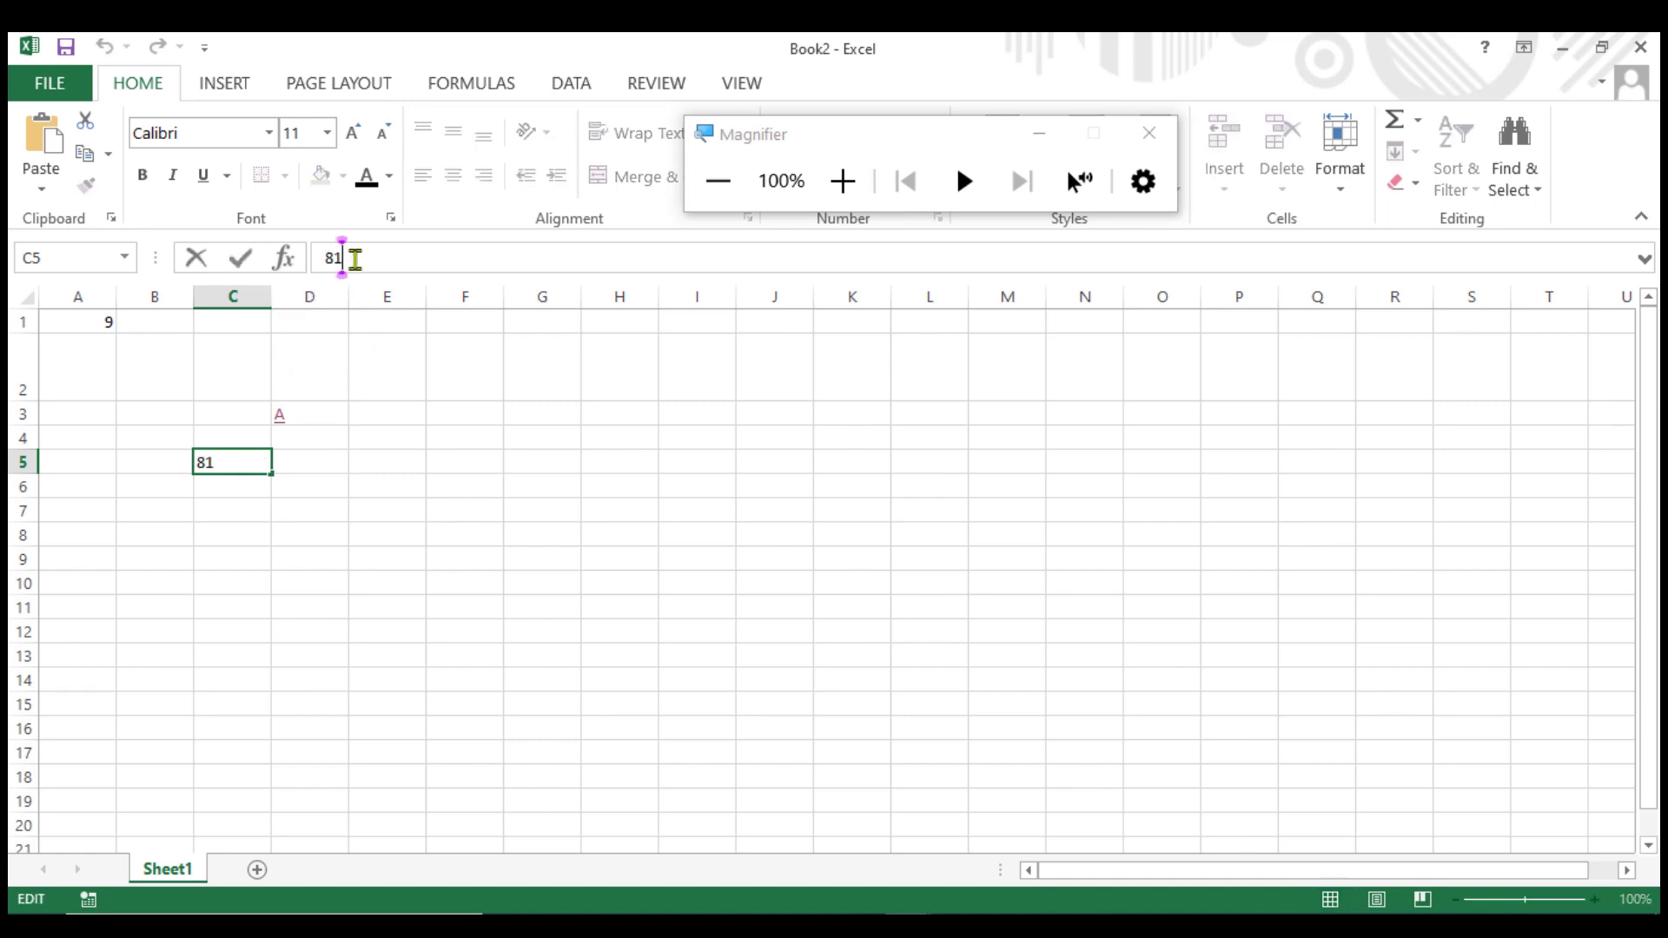
click(295, 417)
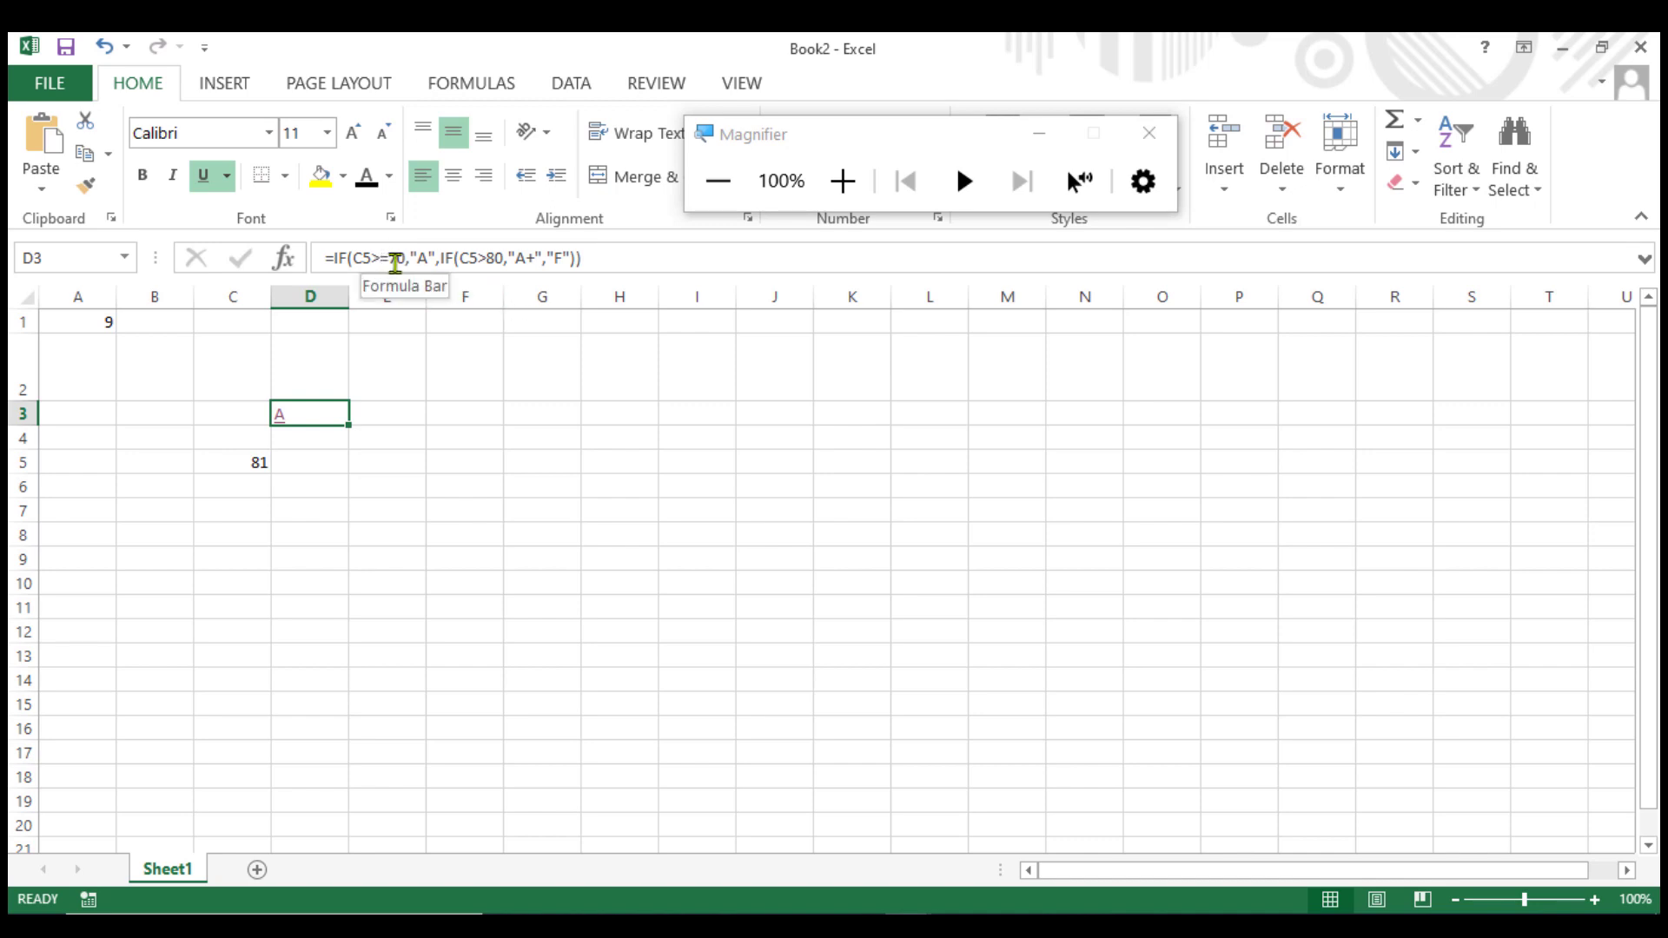
click(396, 260)
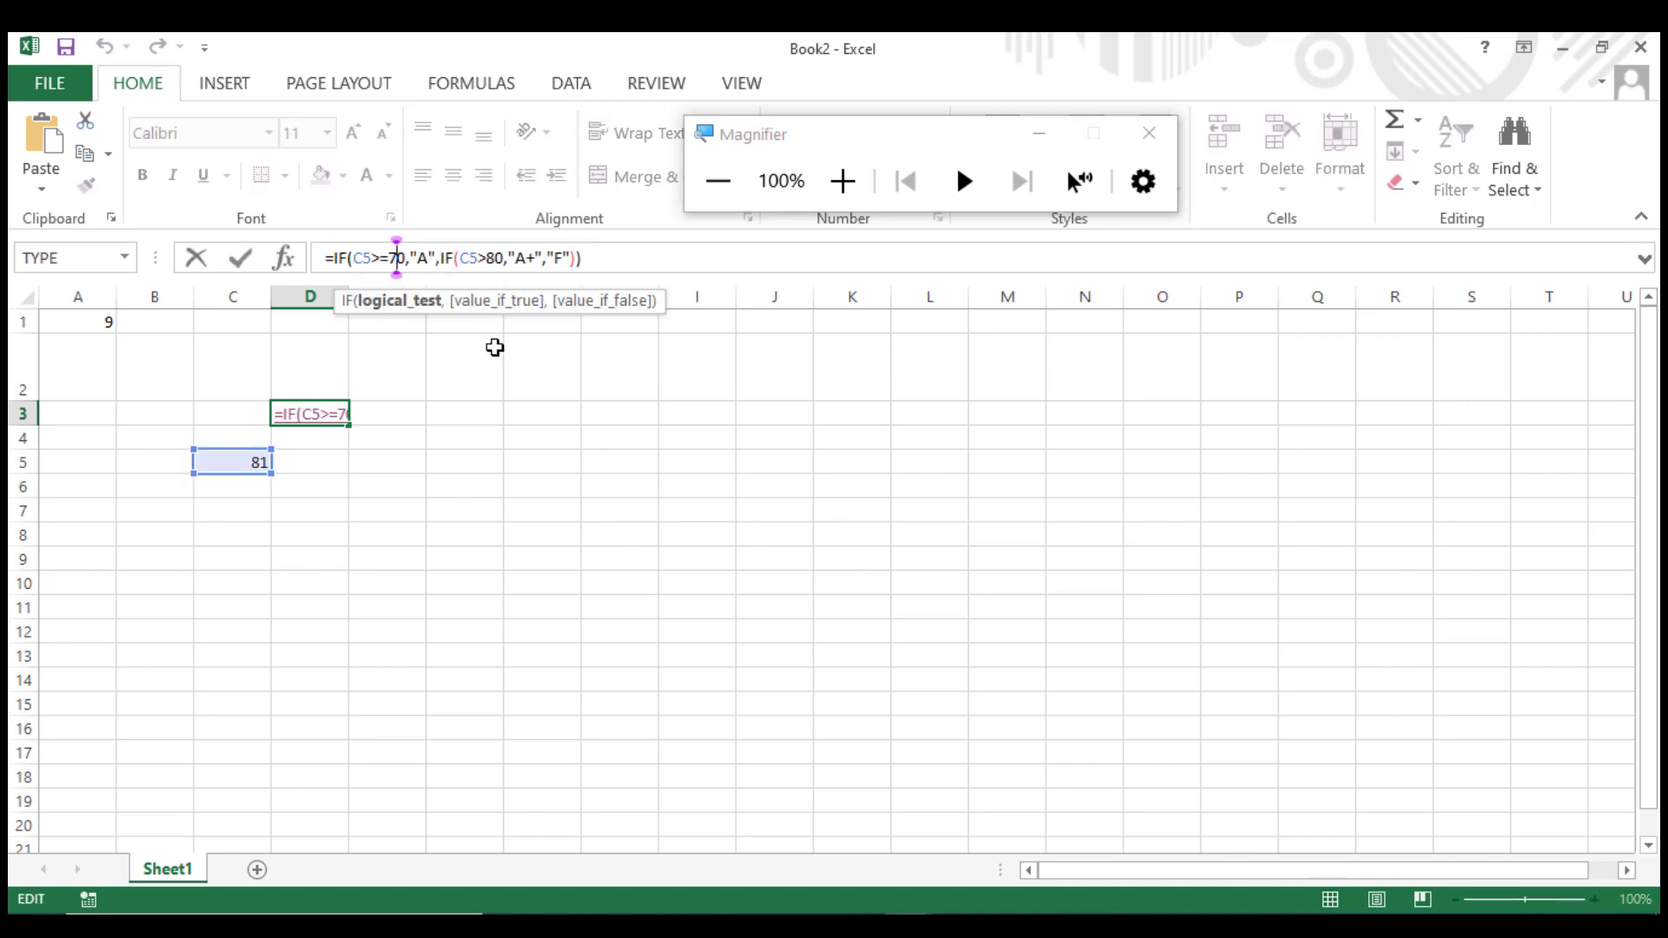
key(BackSpace)
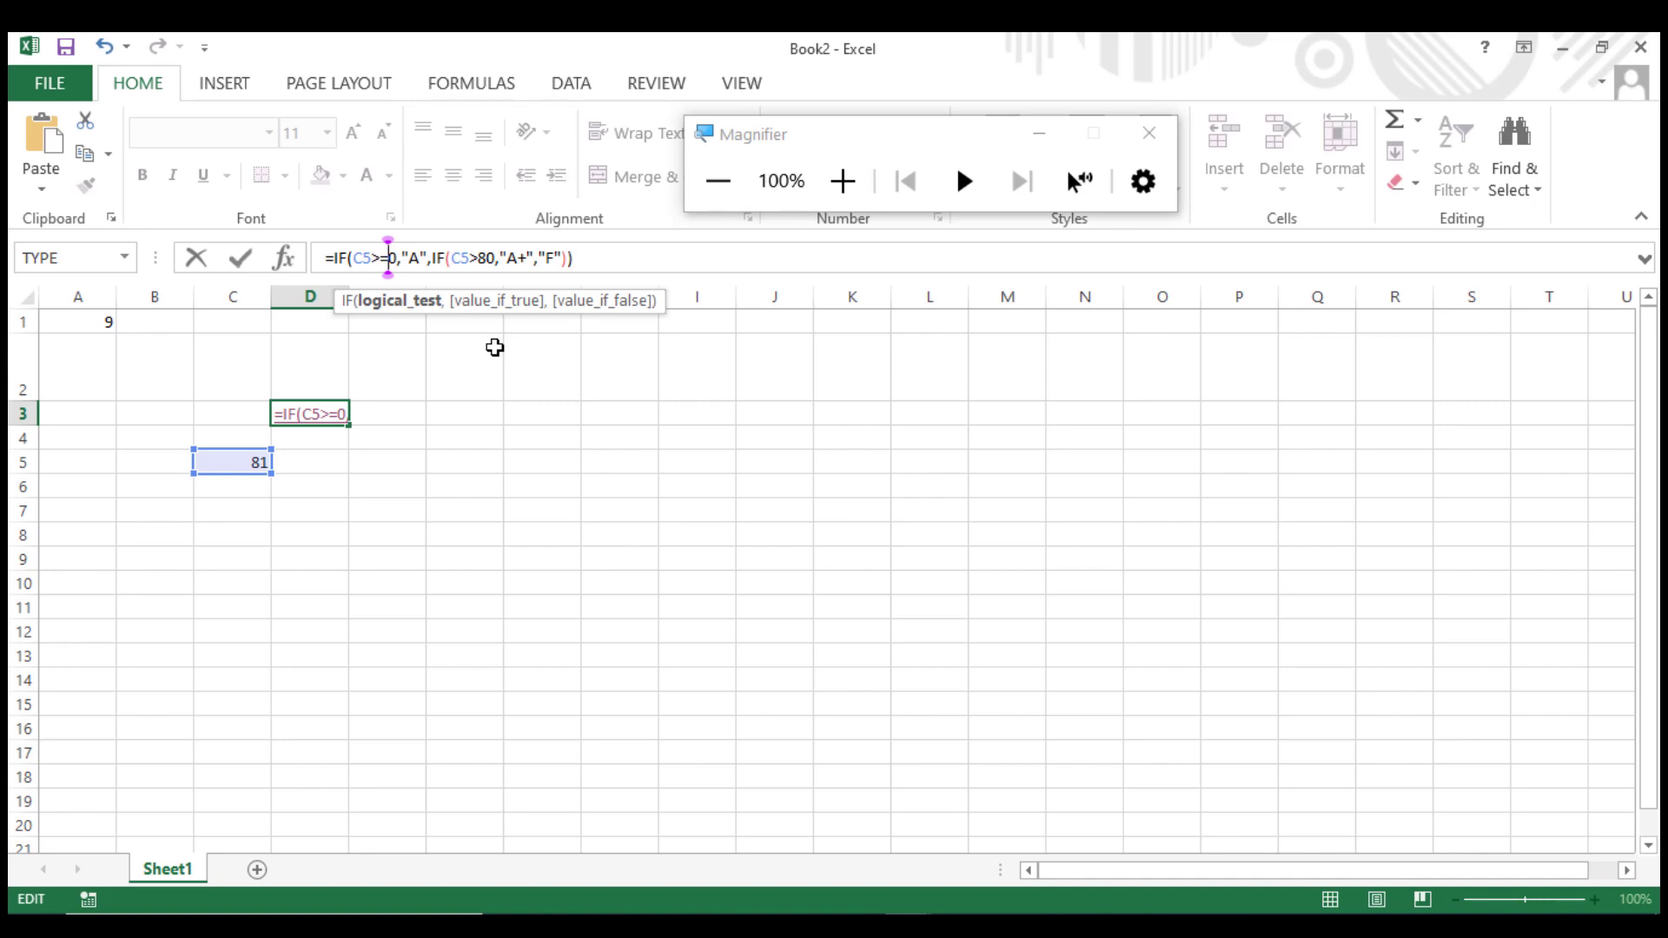
text(90)
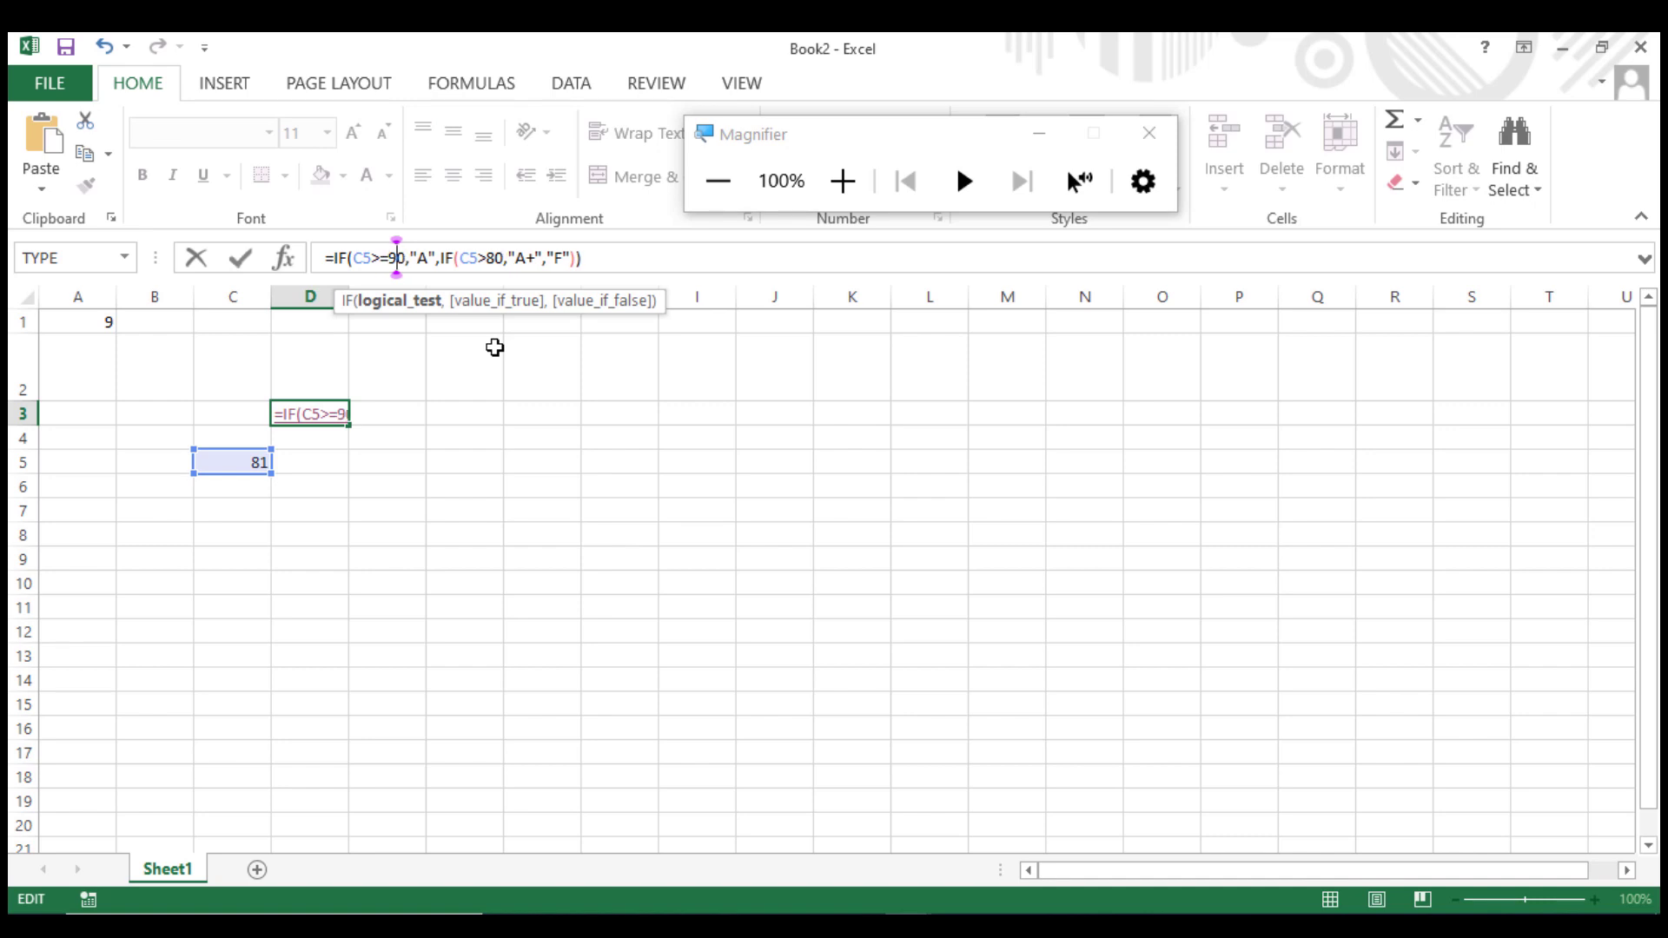
key(BackSpace)
key(BackSpace)
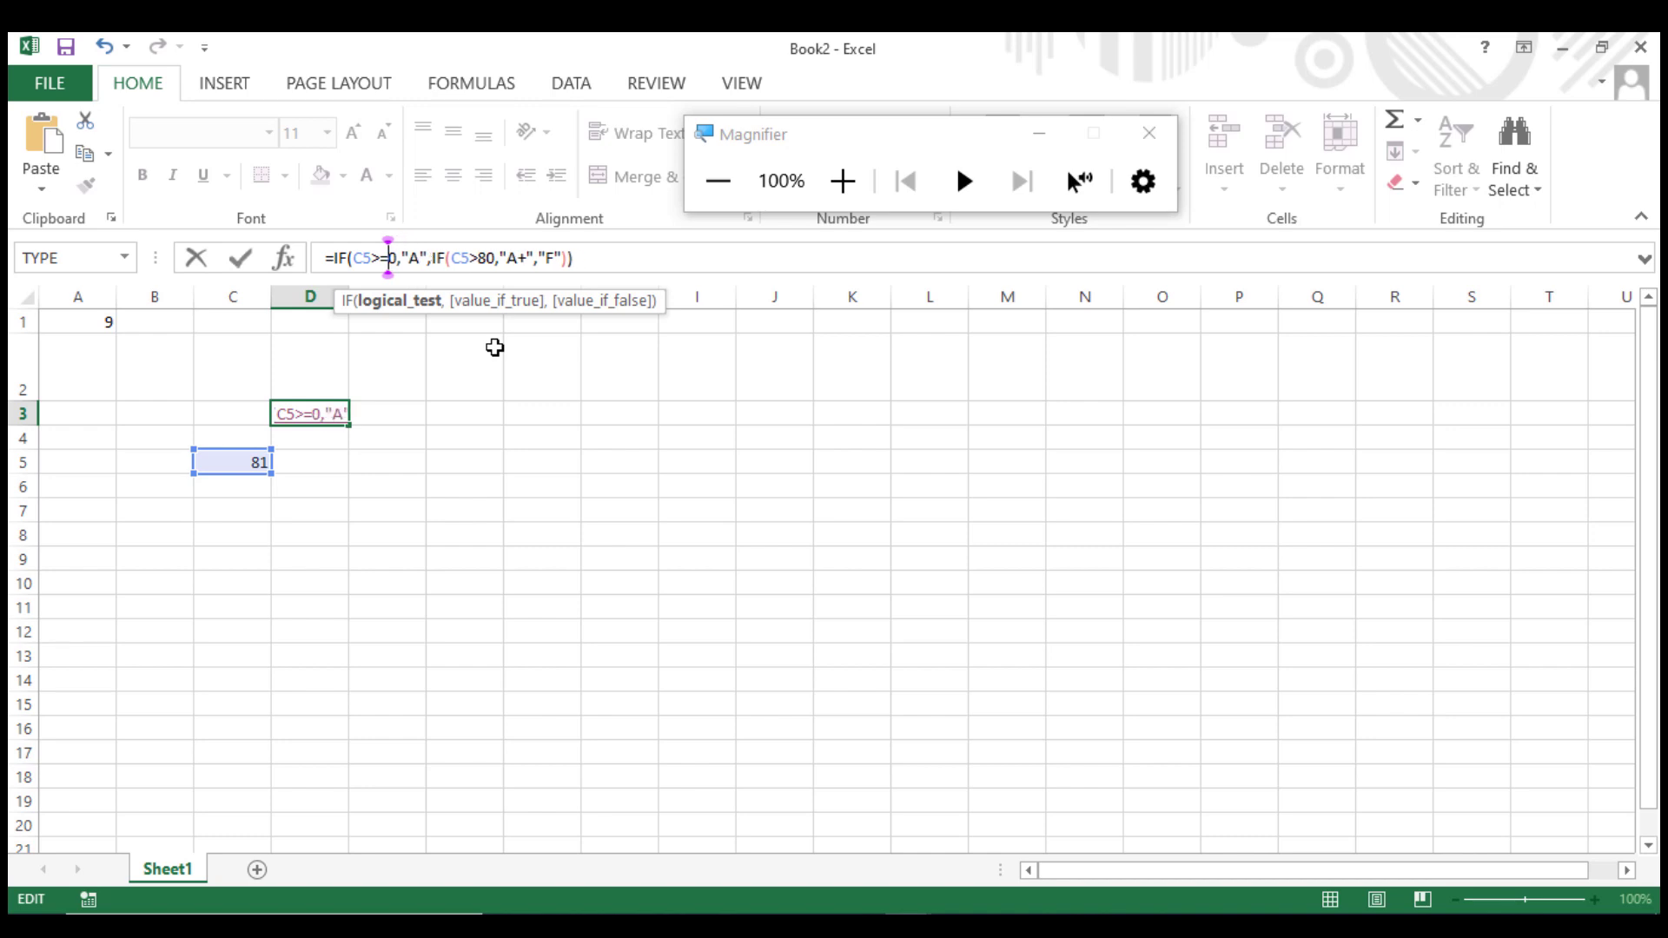
text(8)
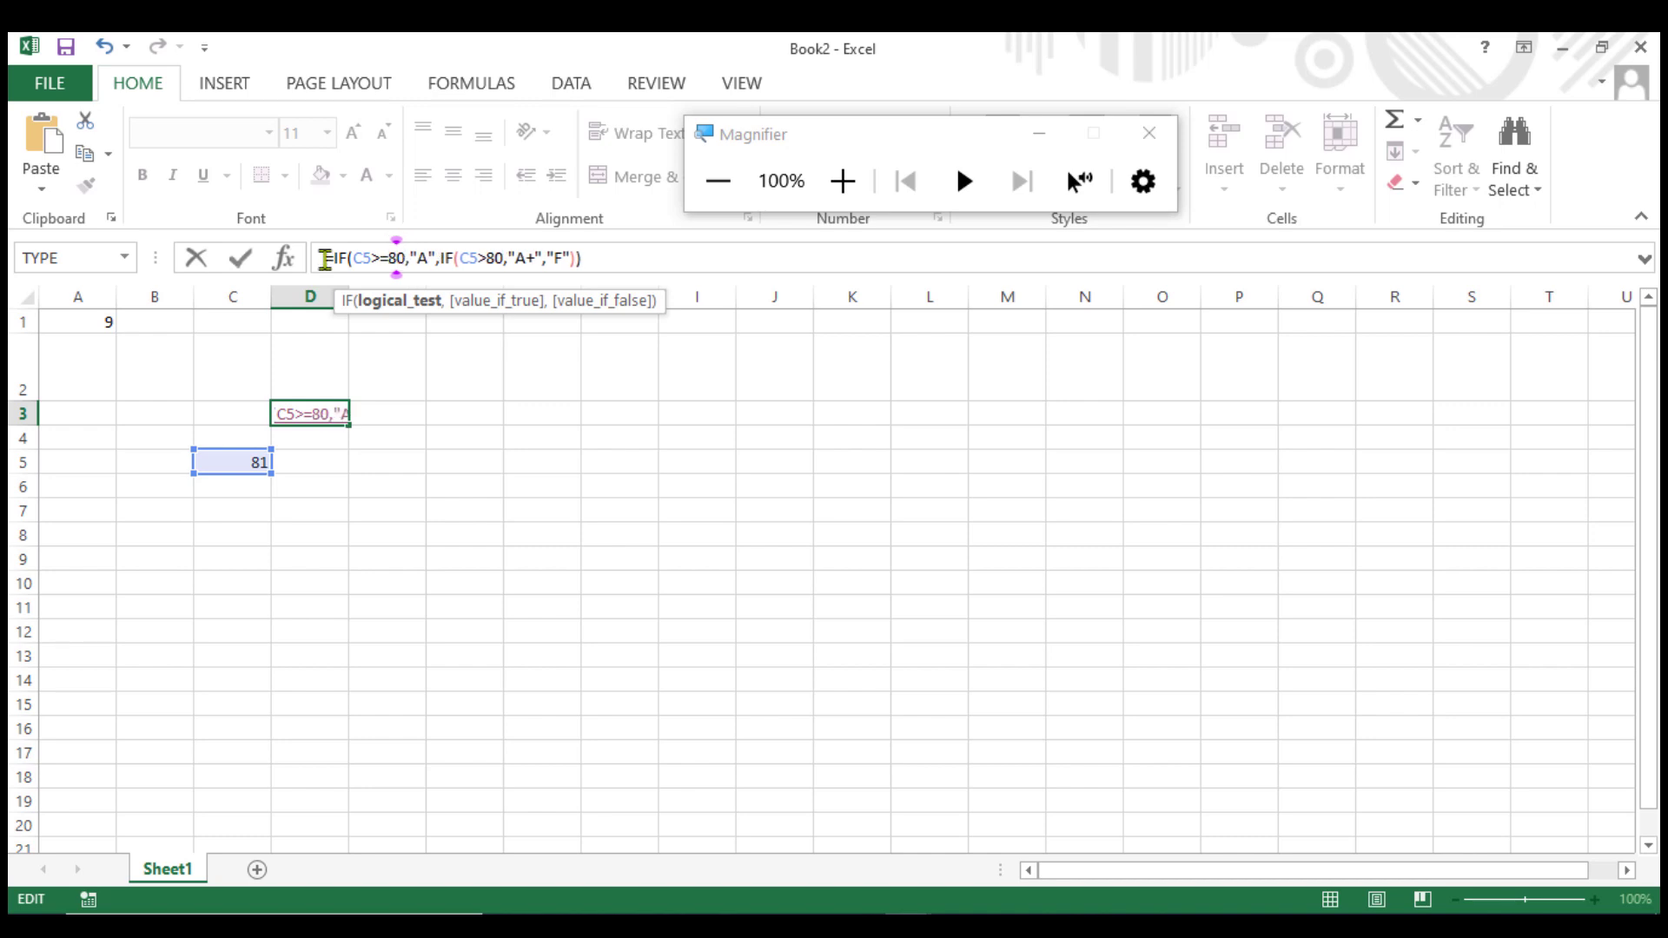
click(432, 257)
click(416, 258)
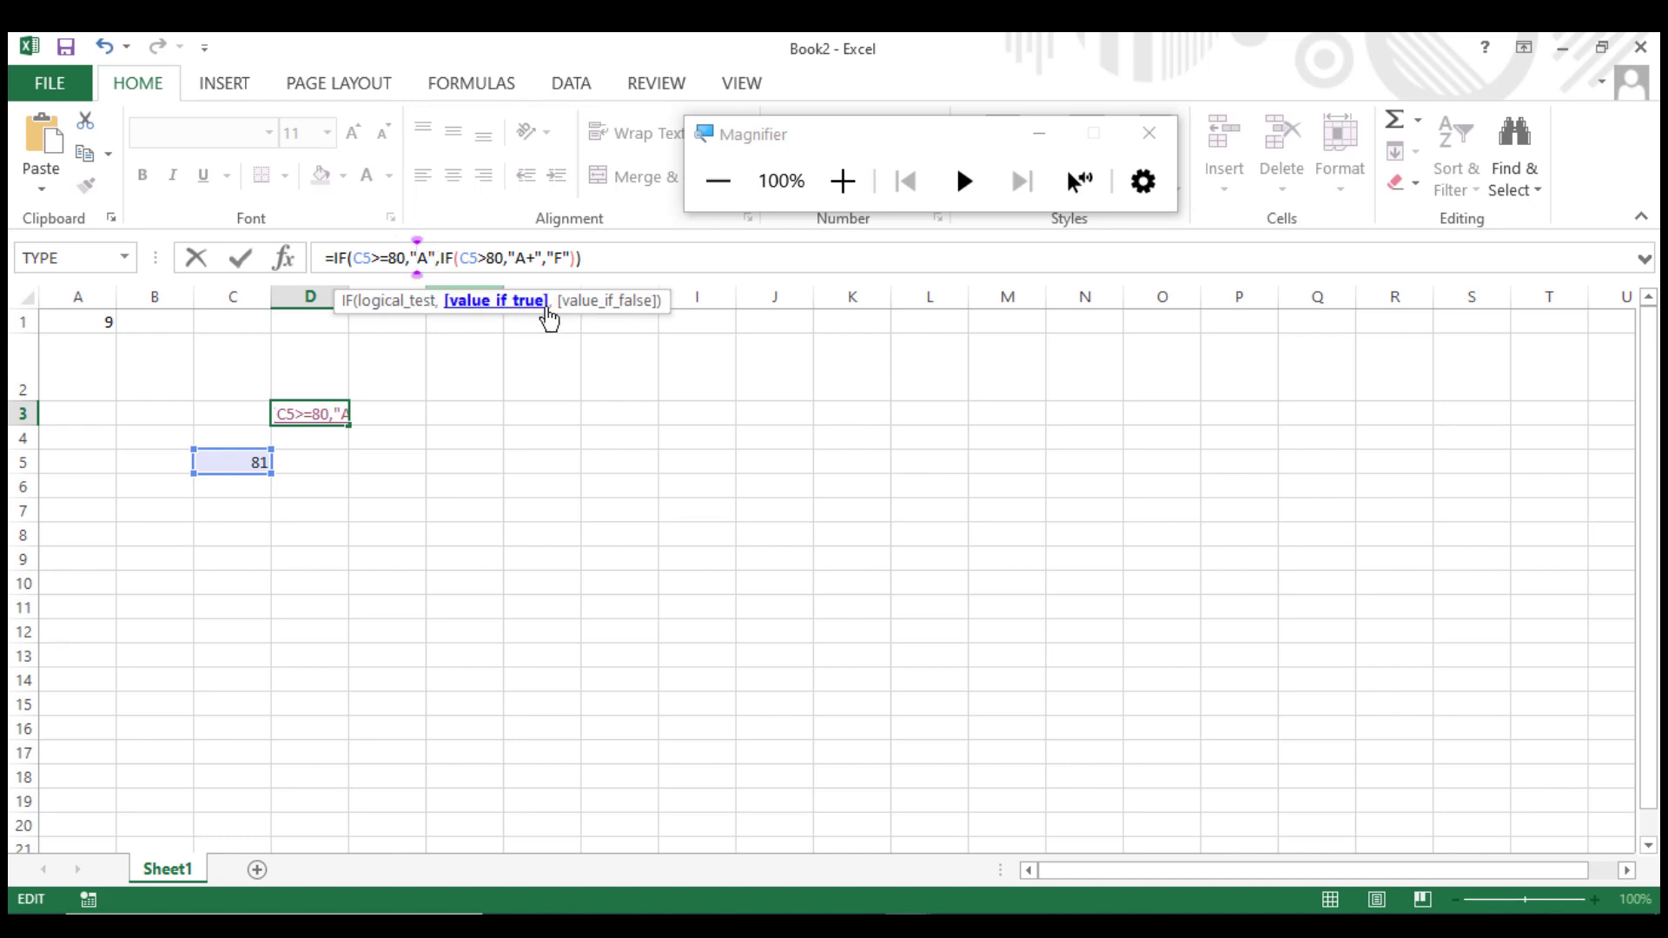
key(Right)
text(+)
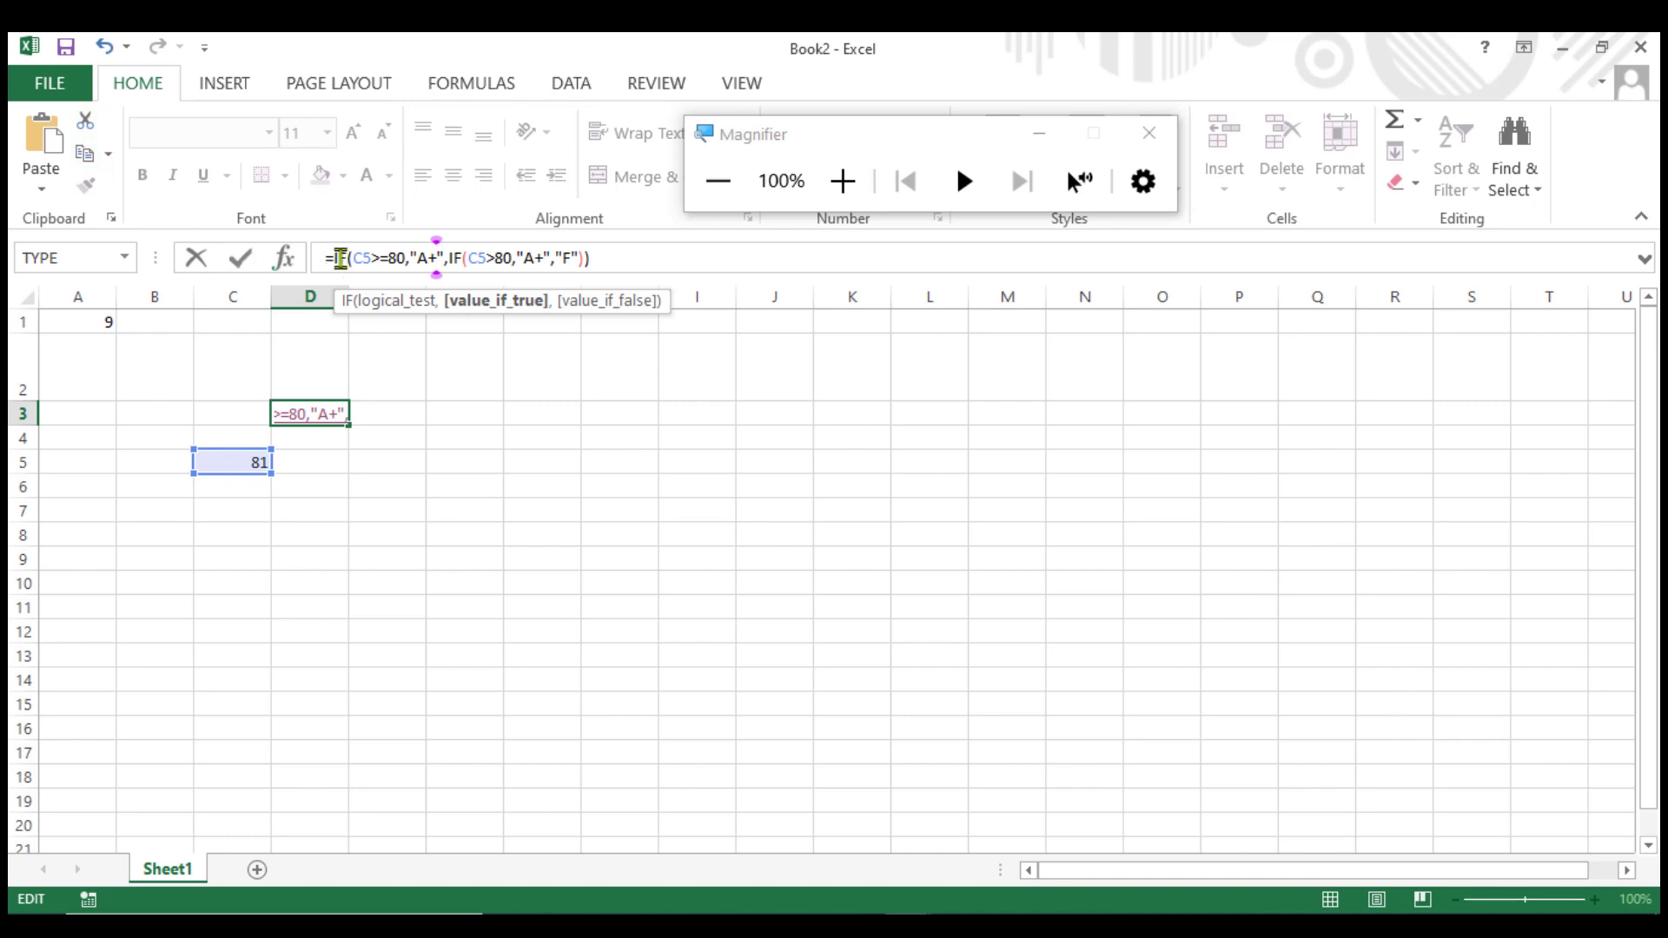
Copy the outer IF's opening text and change the nested IF to test C5>=70 with the true result "A".
drag(337, 258, 440, 249)
key(ctrl+c)
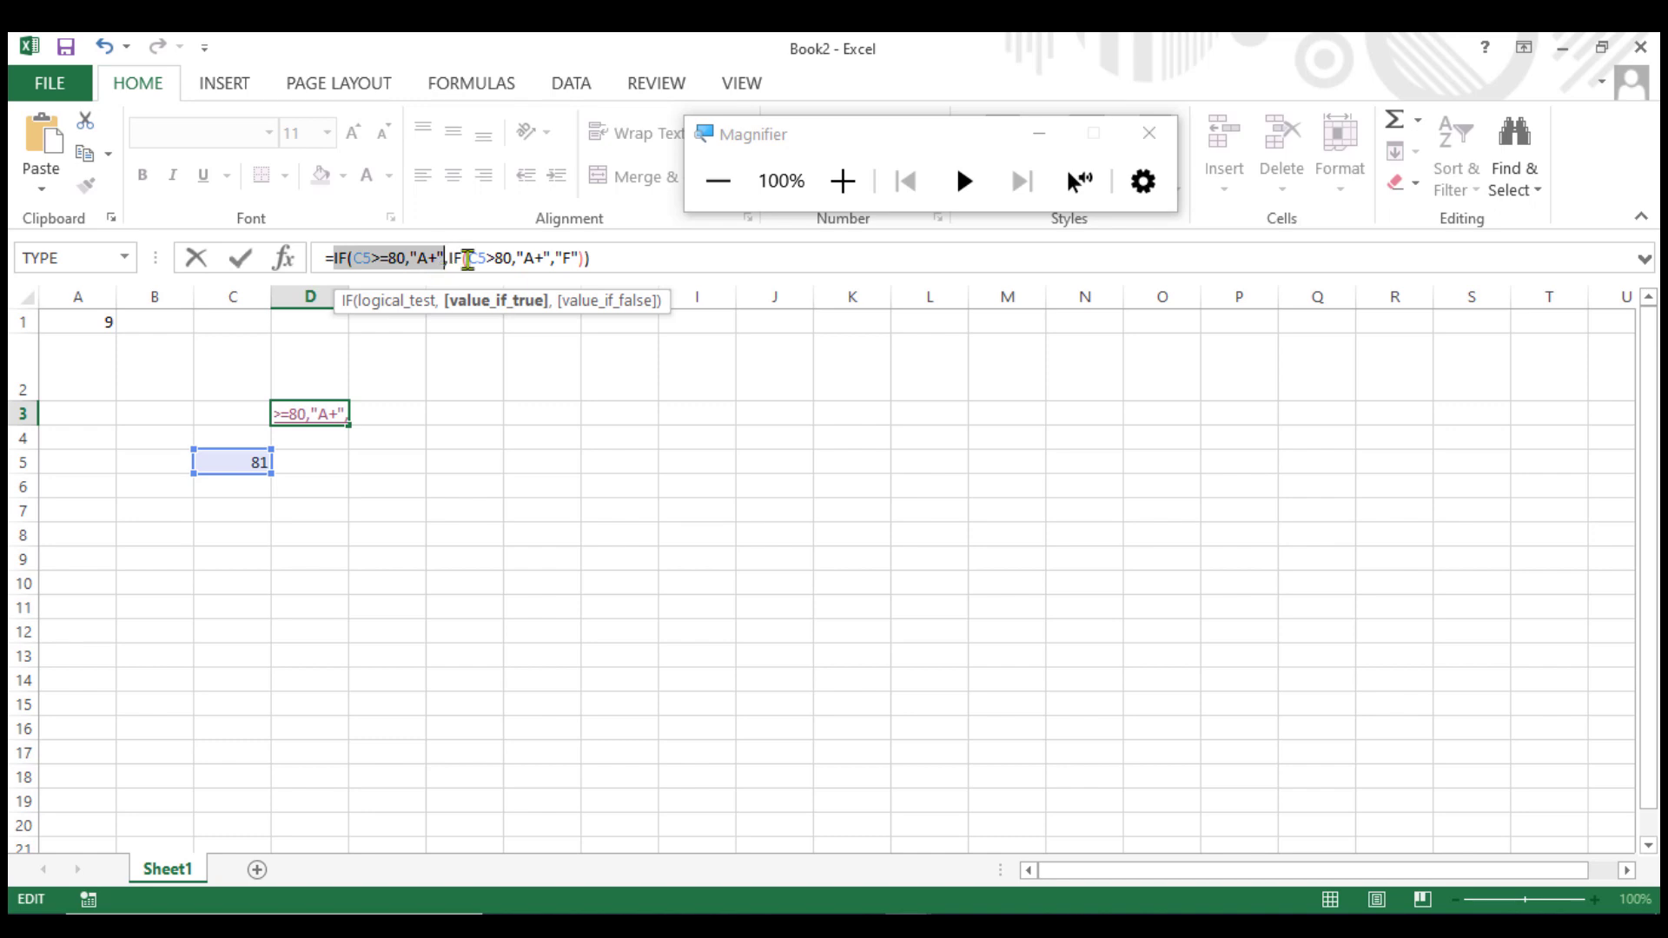
click(496, 258)
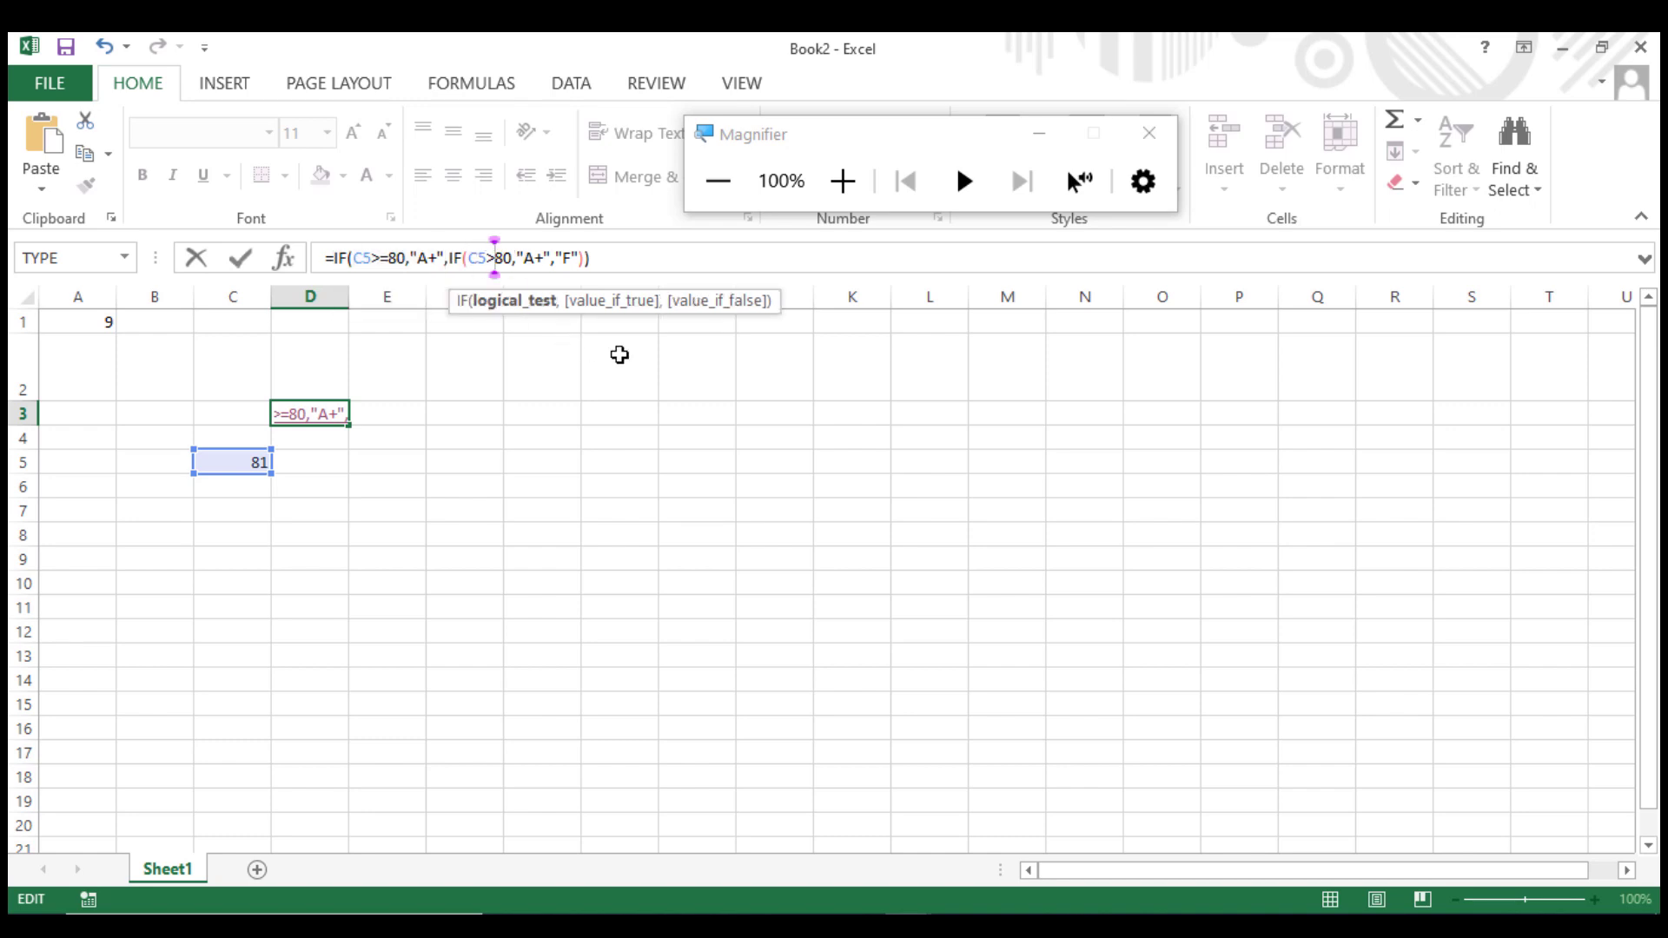
text(=)
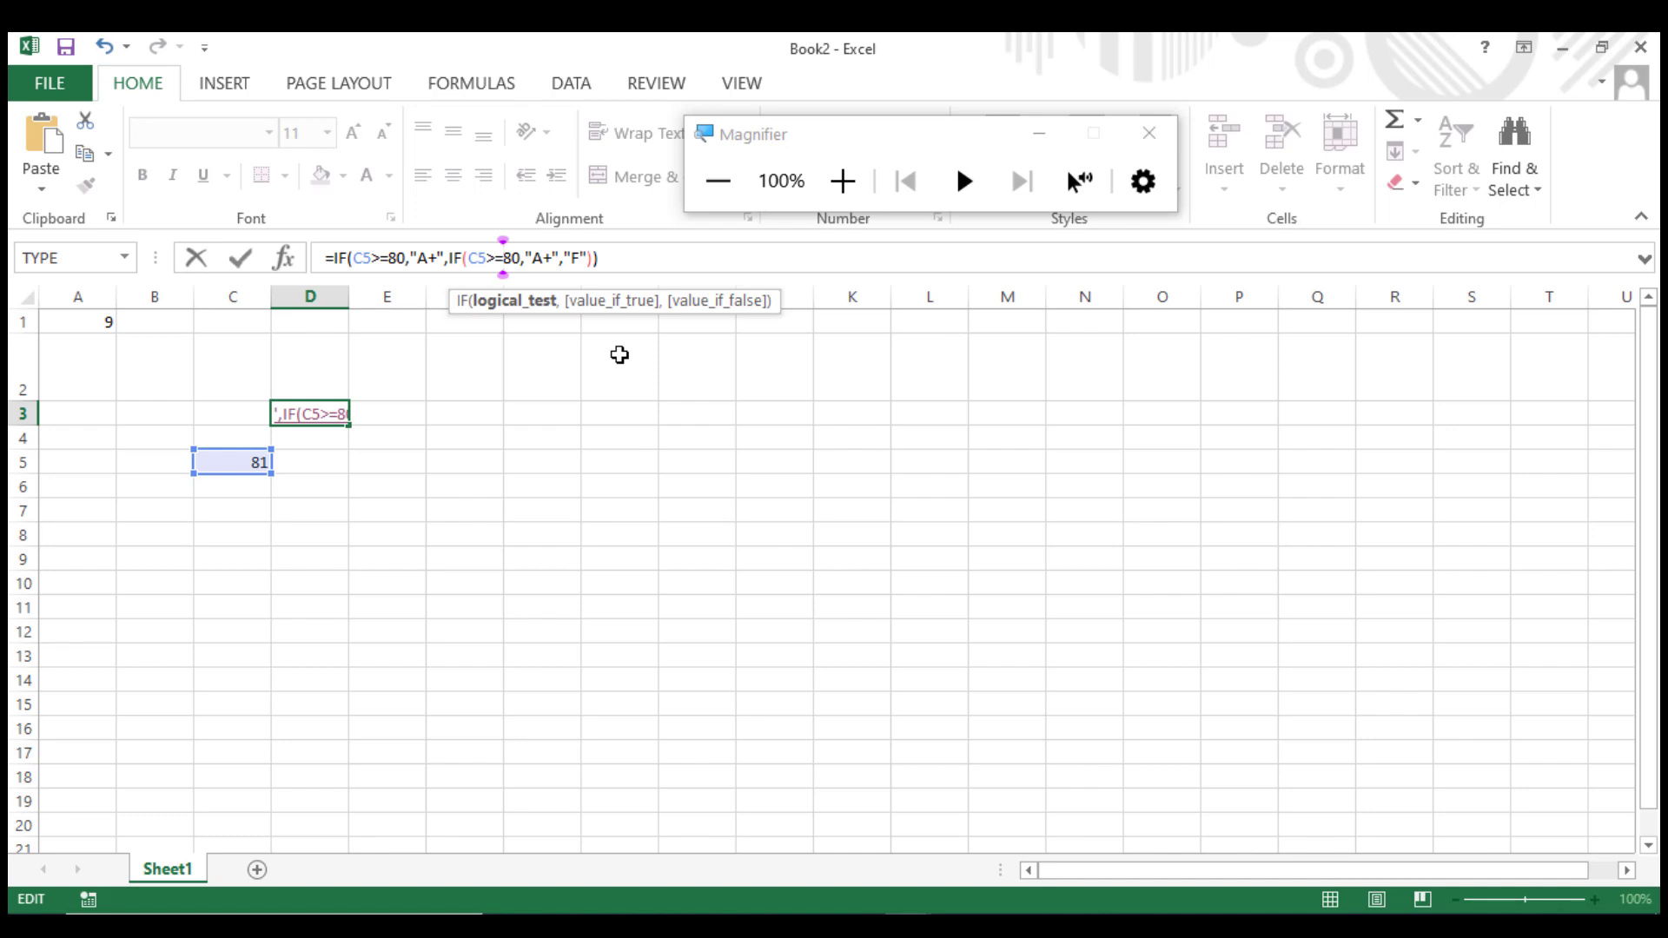
key(Delete)
text(7)
click(550, 257)
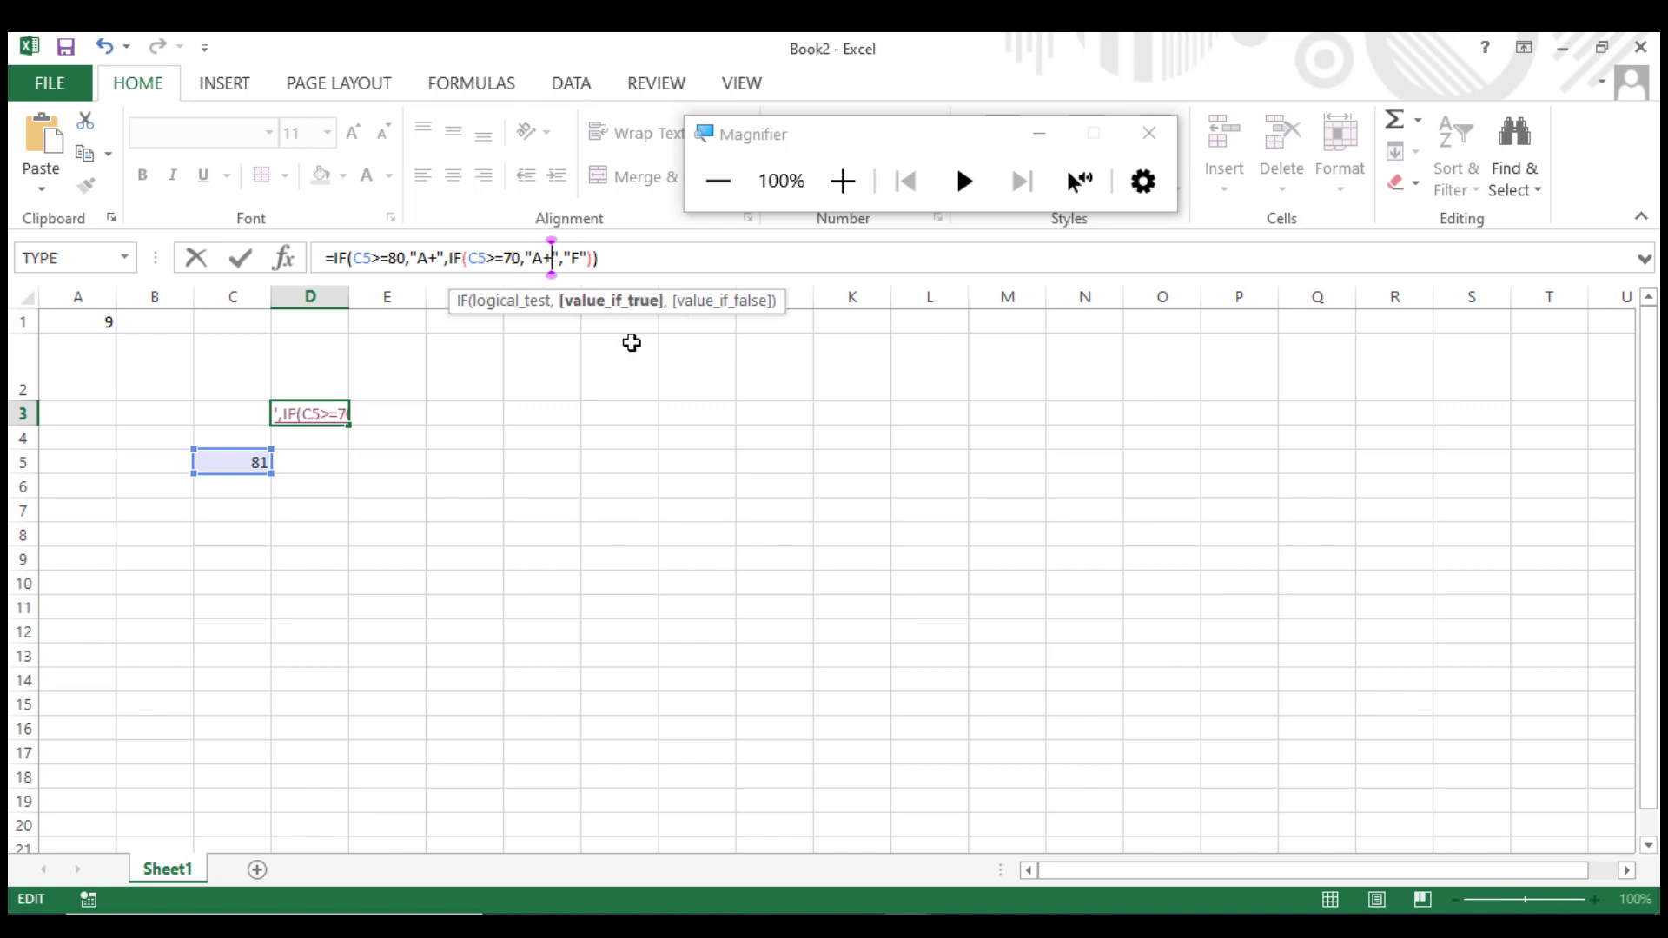
key(BackSpace)
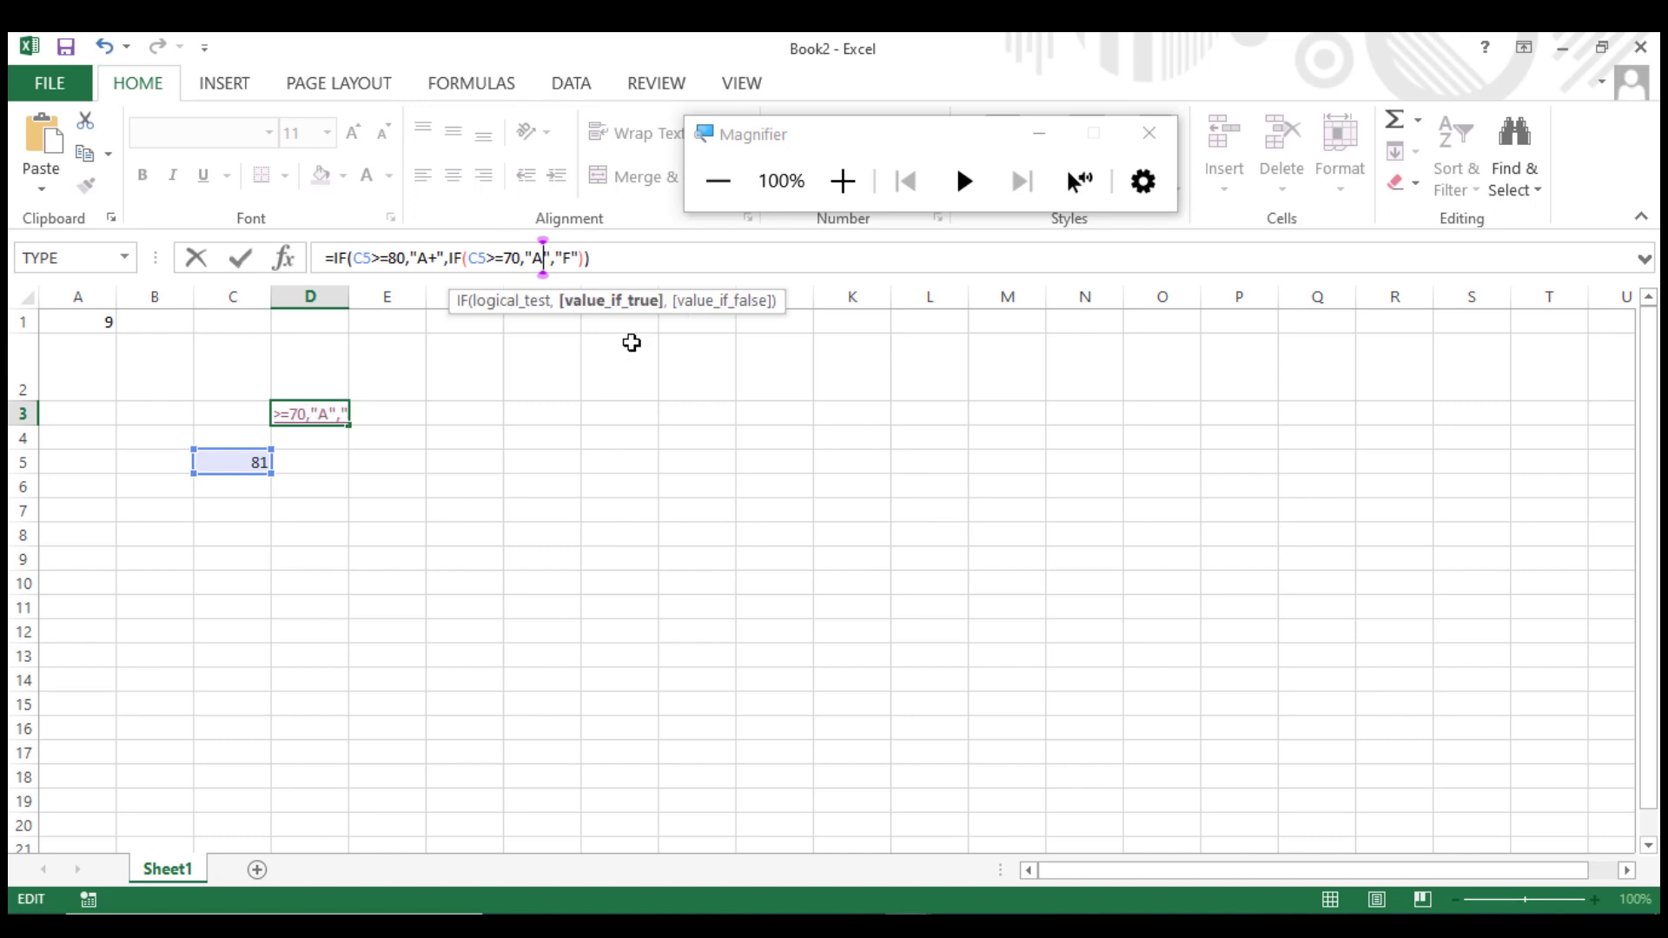
Paste a third nested IF before "F" in D3's formula, testing C5>=60 with the true result "A-".
click(556, 258)
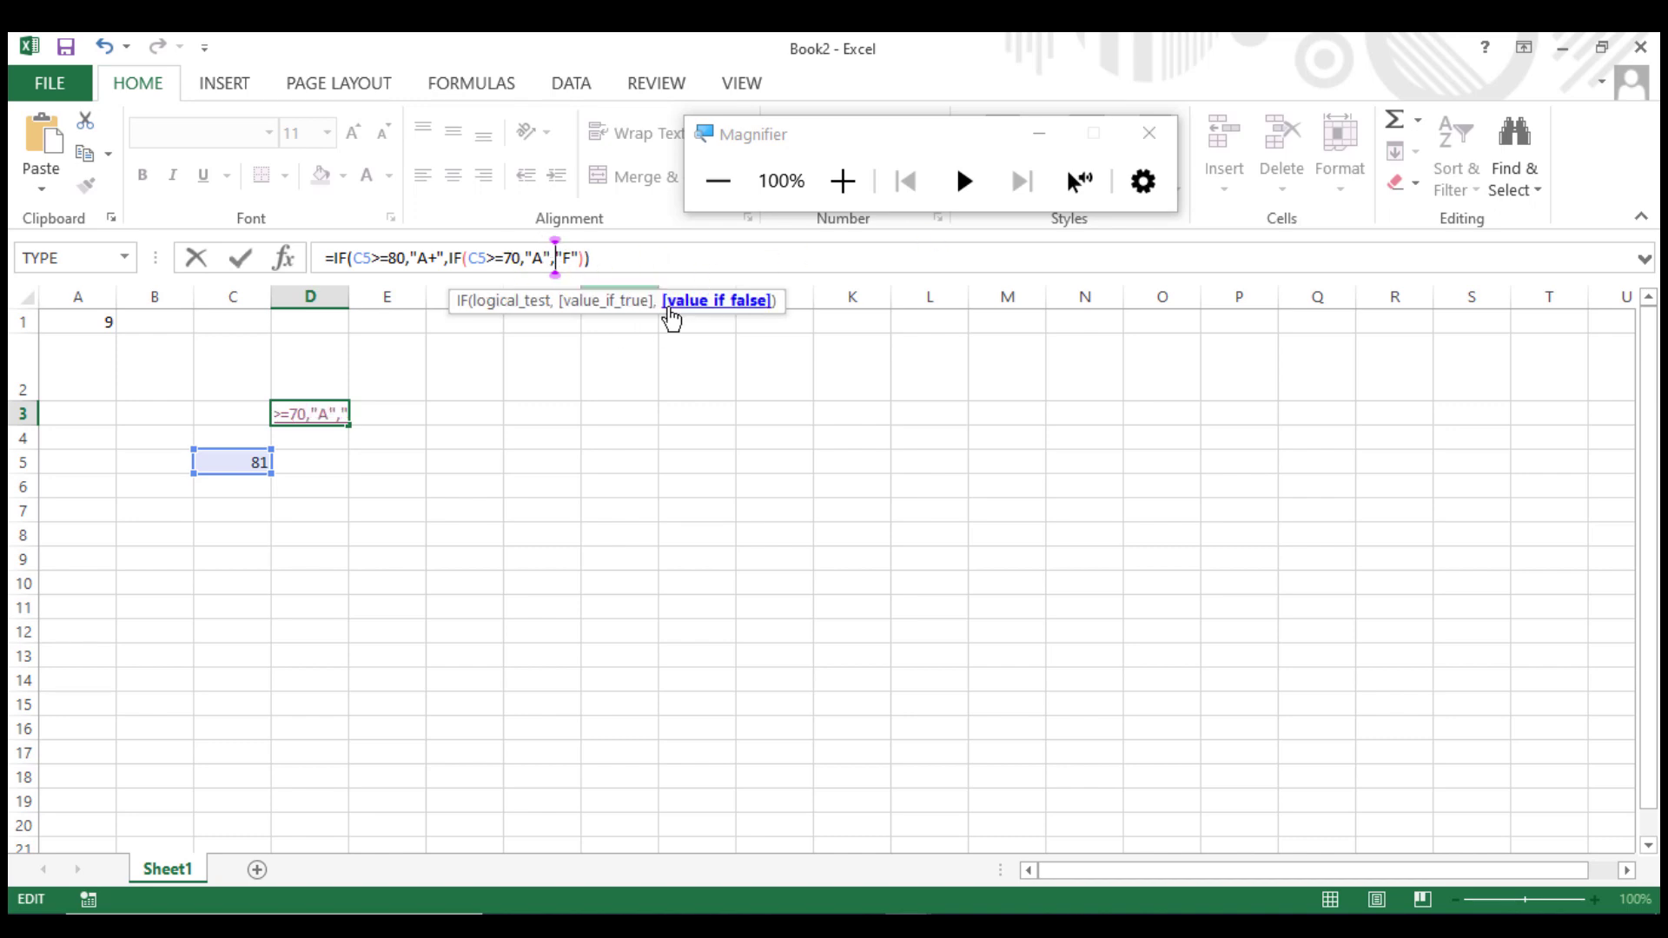
key(ctrl+v)
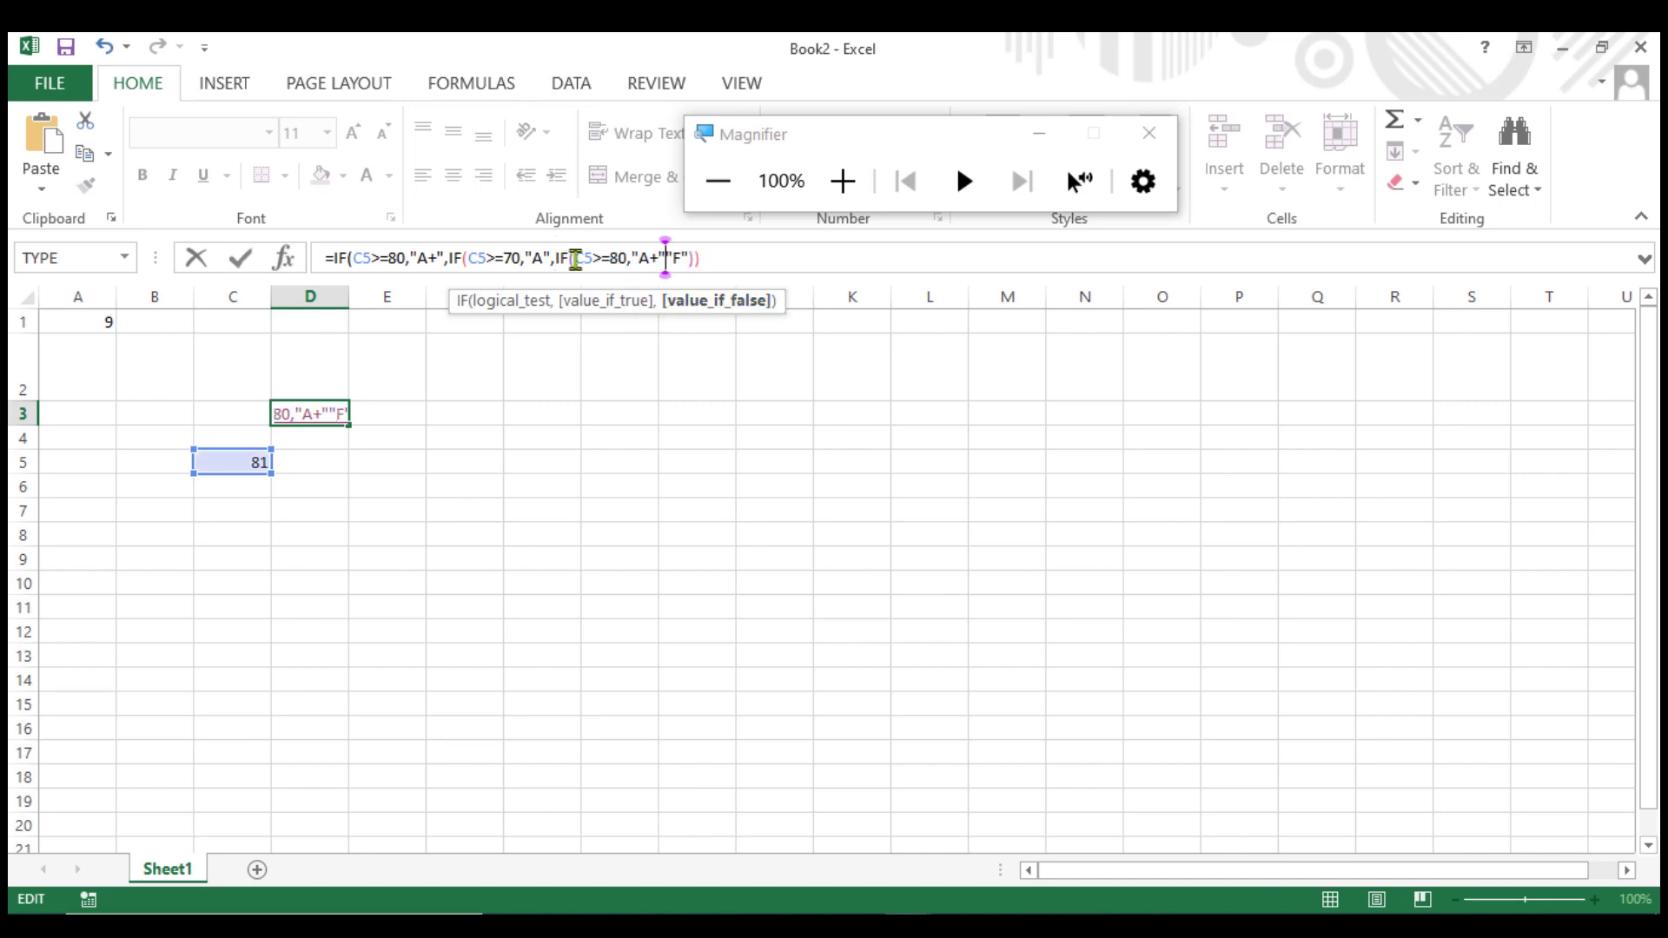
click(617, 258)
key(BackSpace)
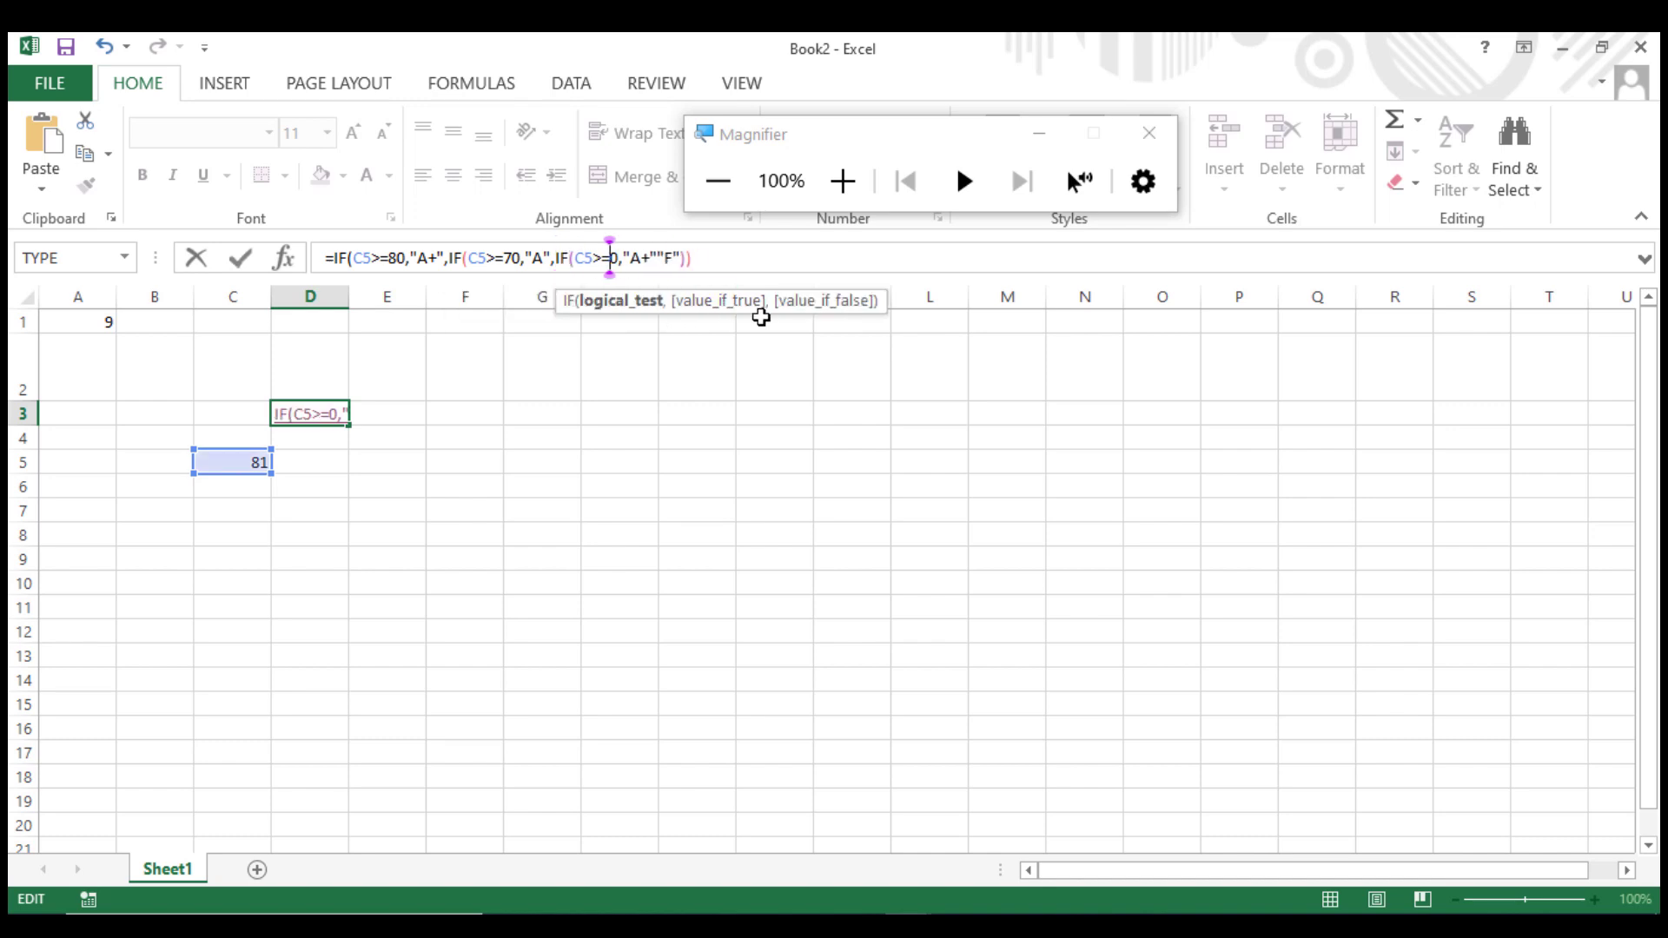
text(6)
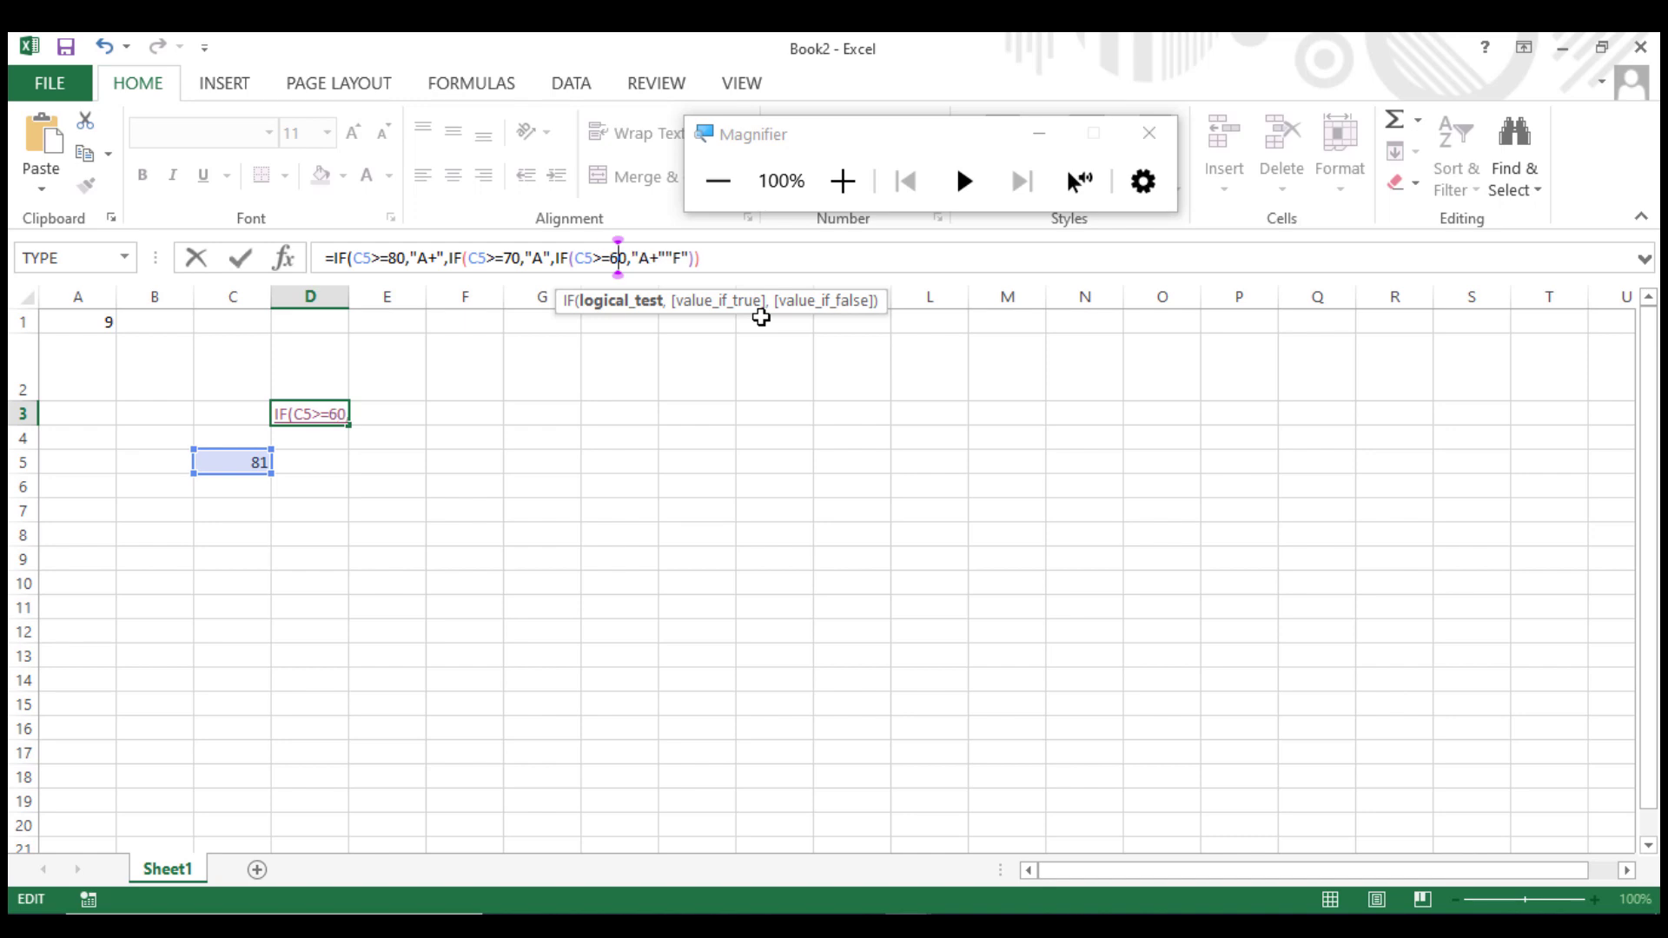
click(660, 258)
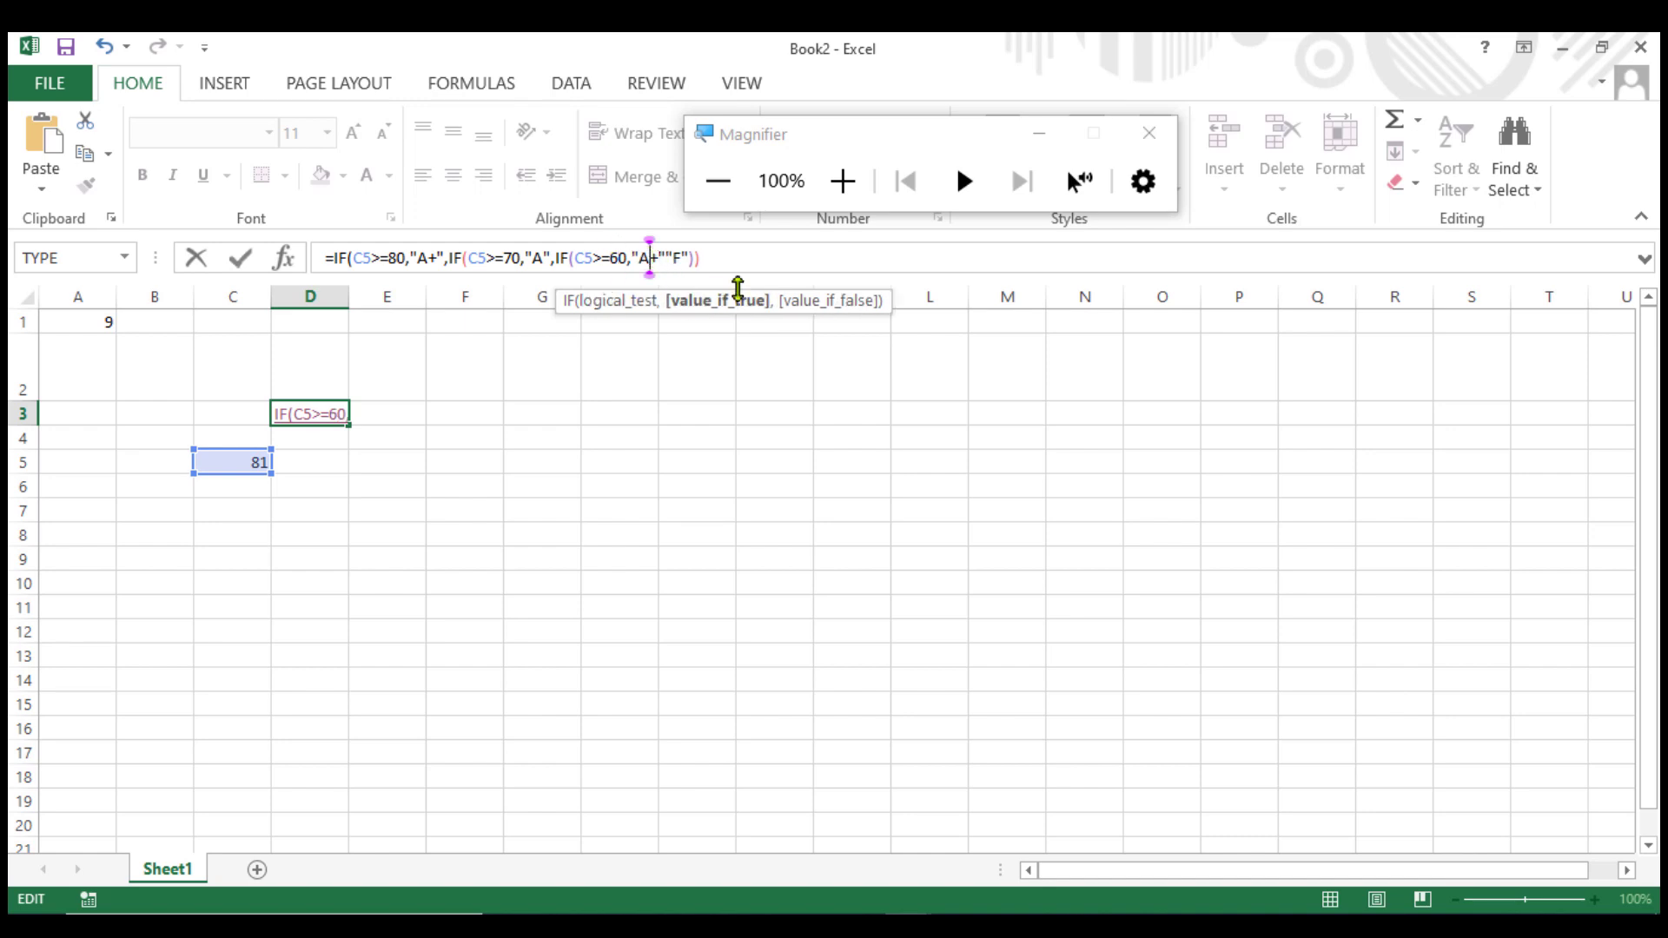
key(BackSpace)
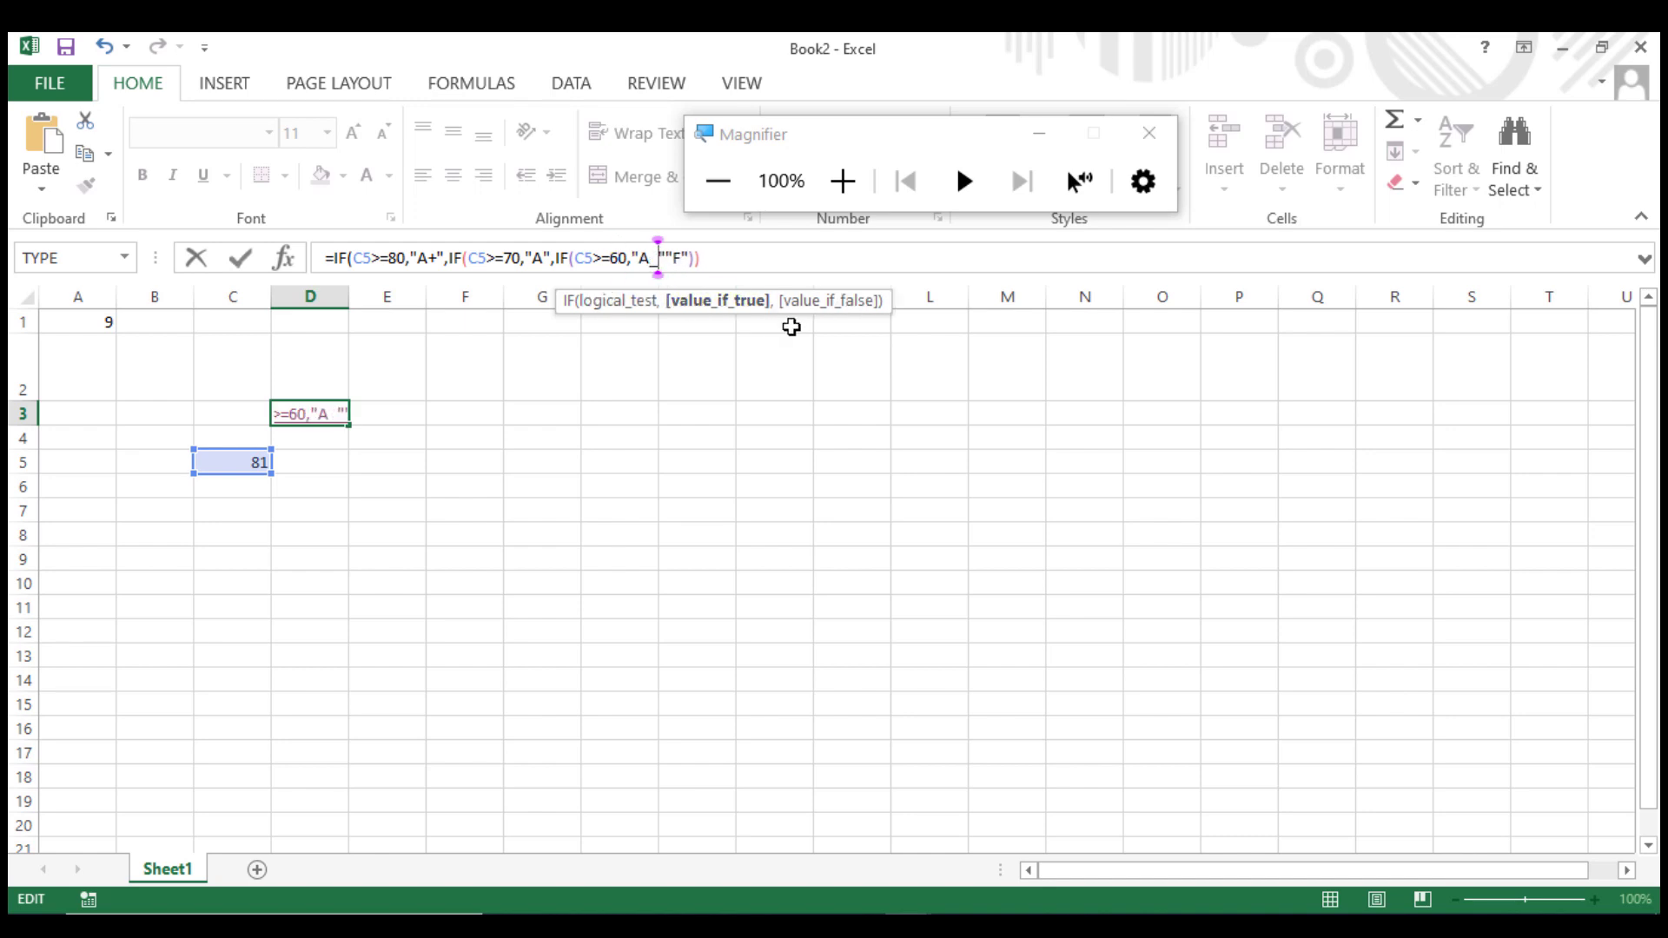
Paste a fourth nested IF after "A-" testing C5>=50 with the true result "B", separated from "F" by a comma.
key(Right)
text(IF(C5>=80,"A+")
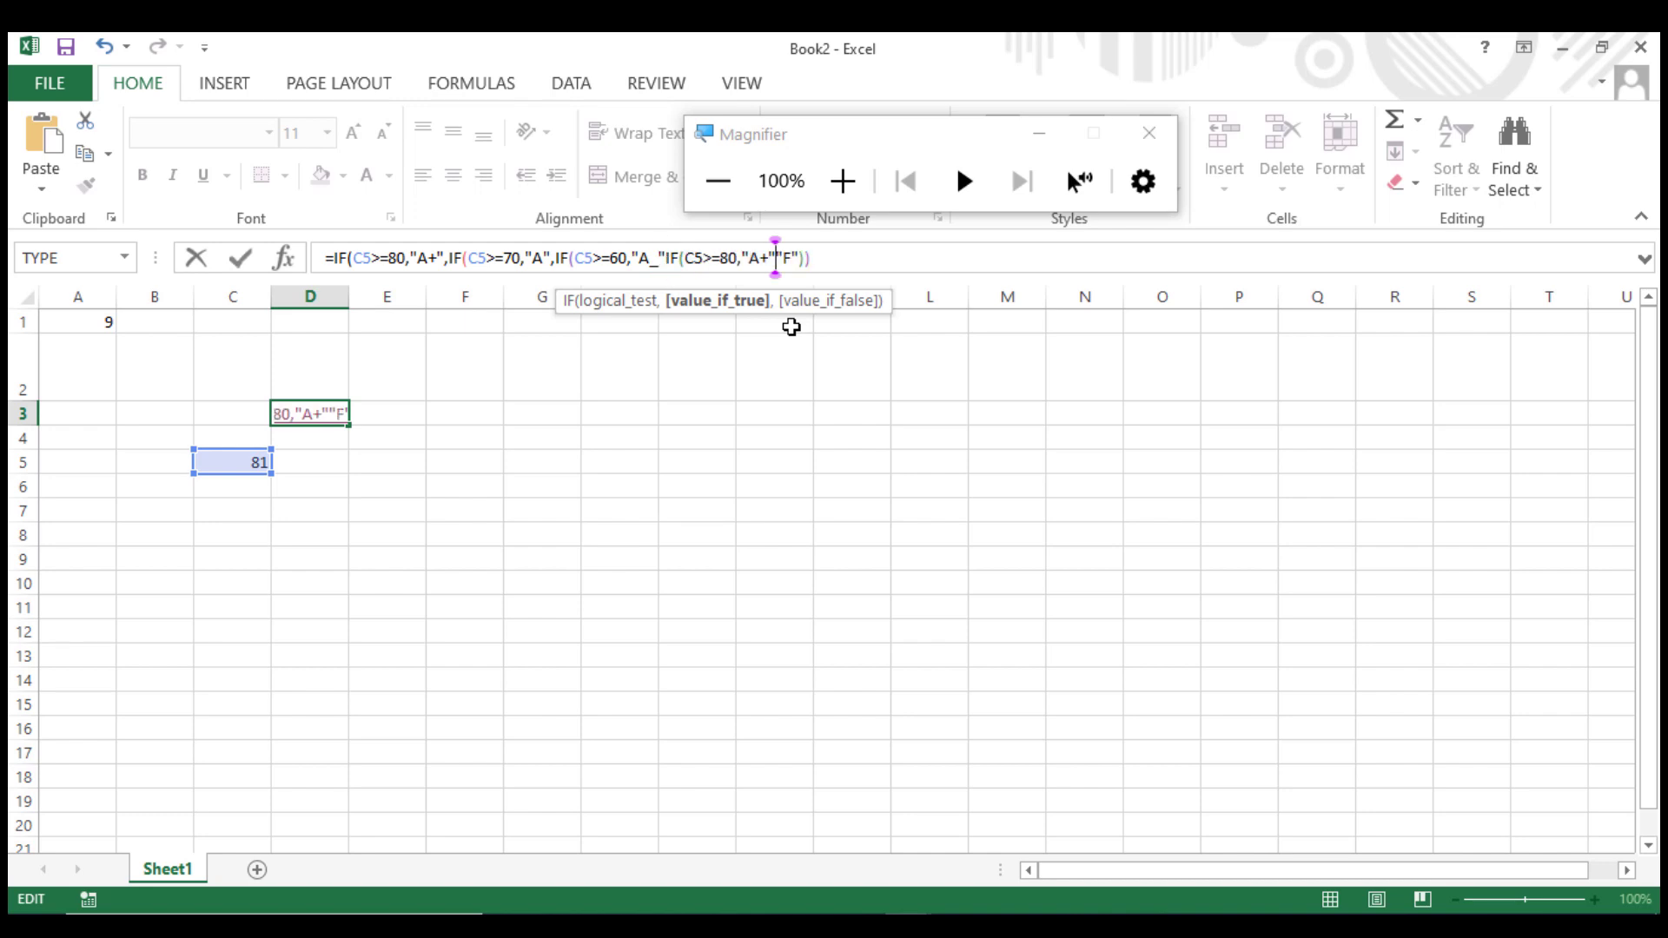
text(,)
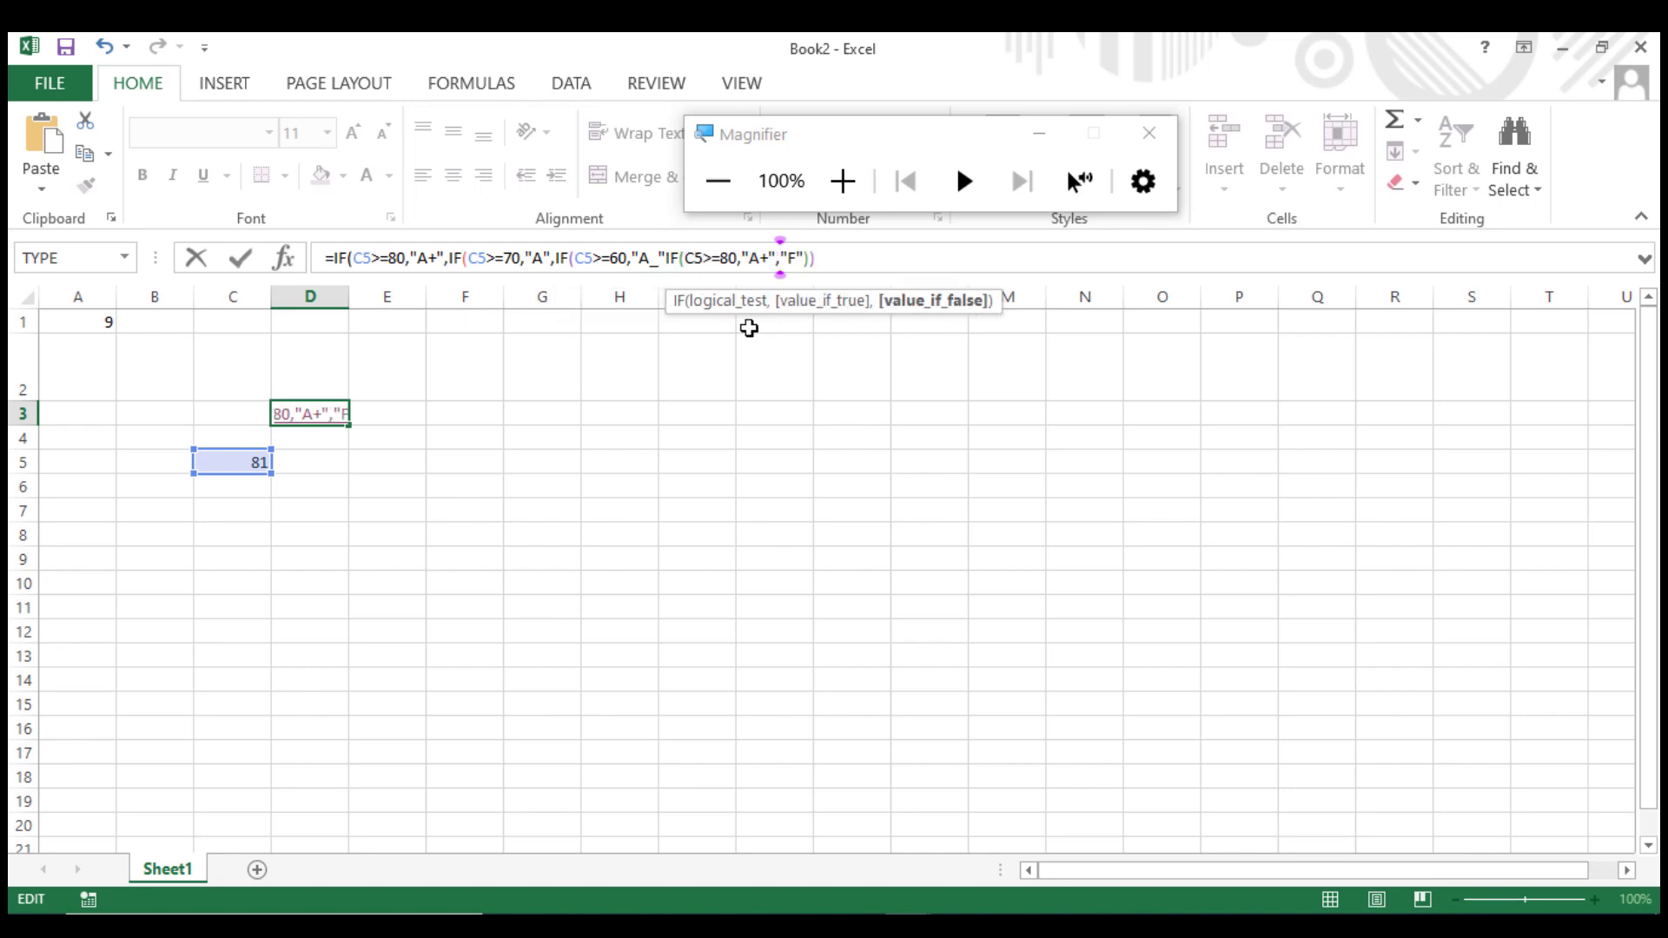
click(730, 257)
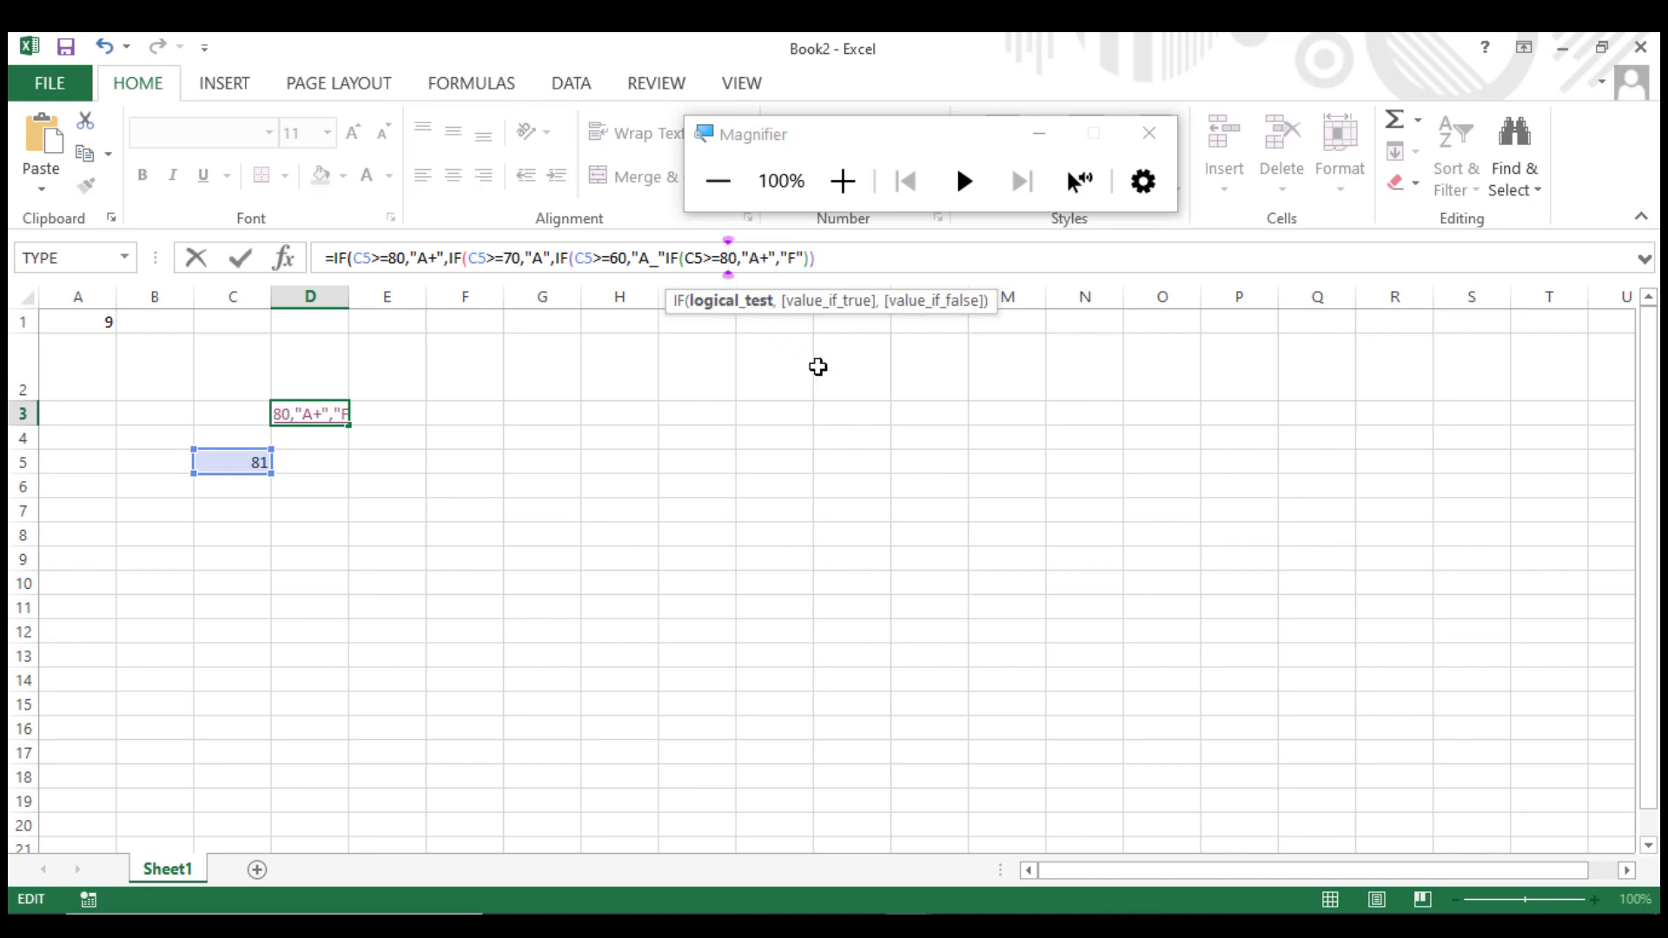
key(BackSpace)
text(5)
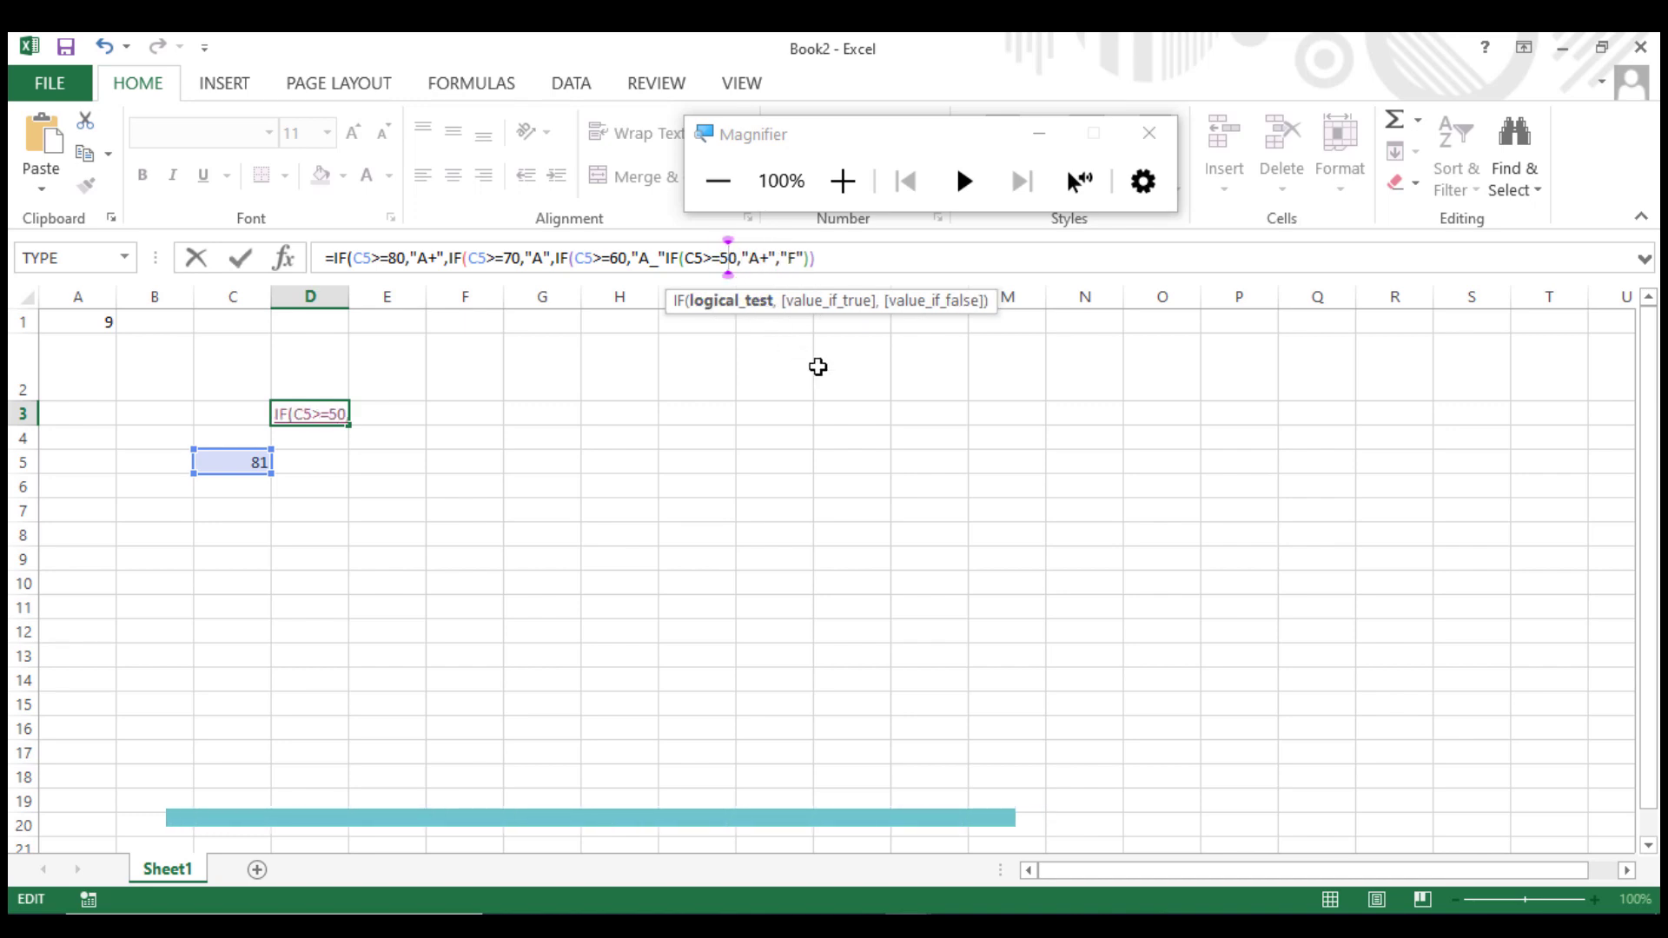
click(761, 264)
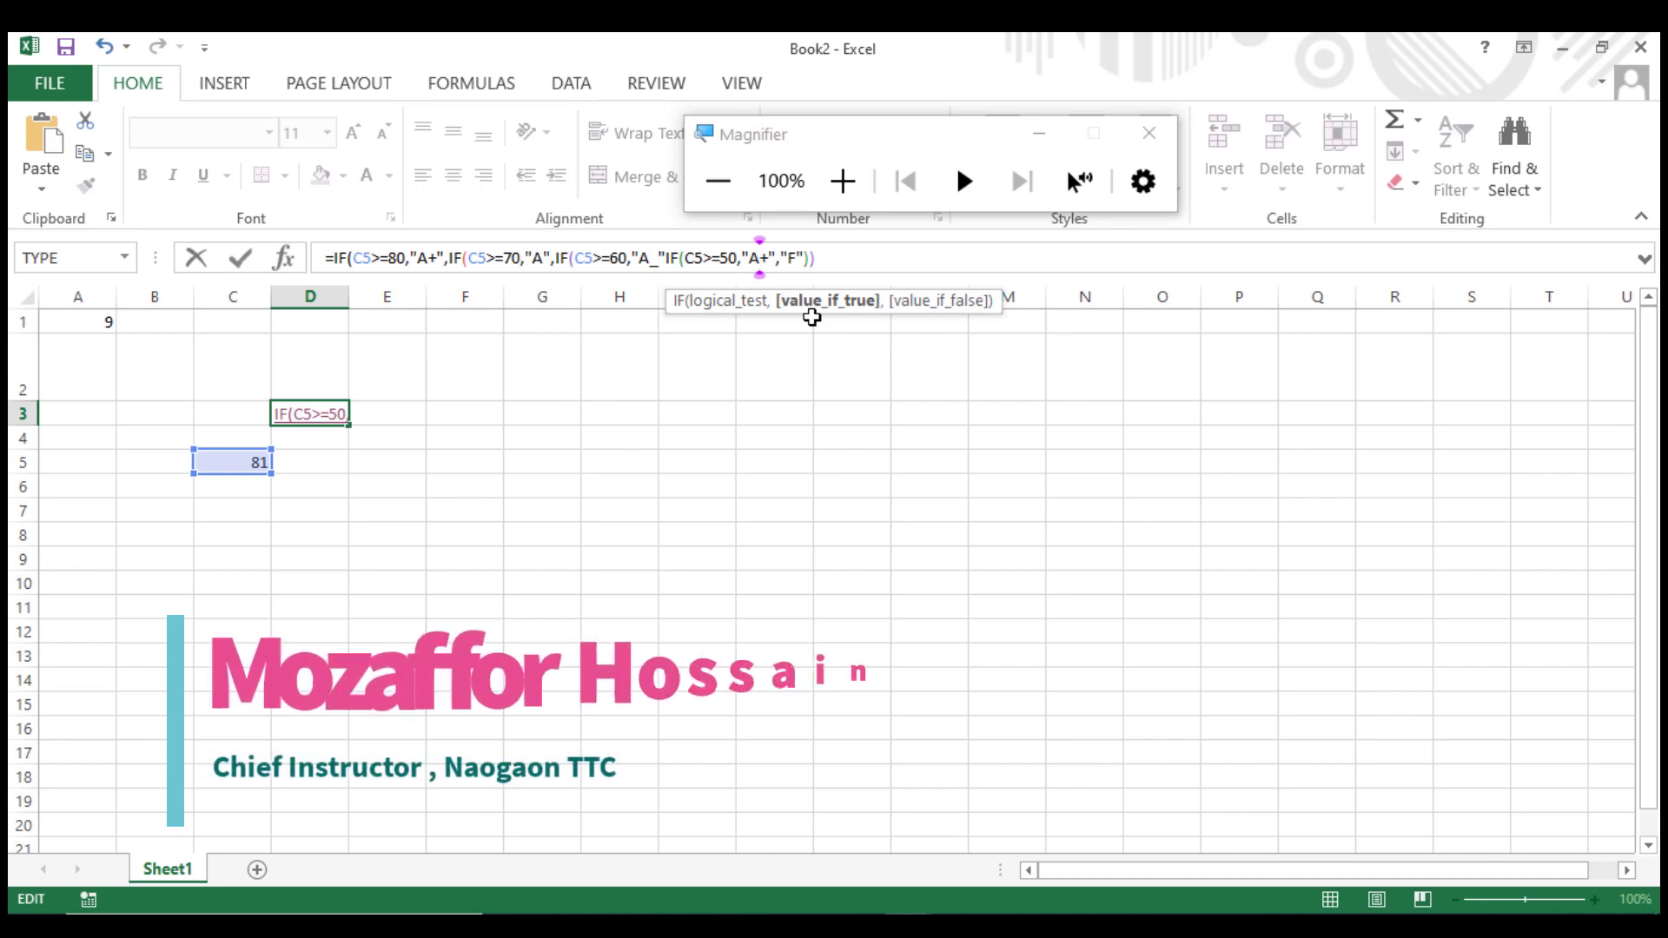
key(BackSpace)
key(Delete)
text(B)
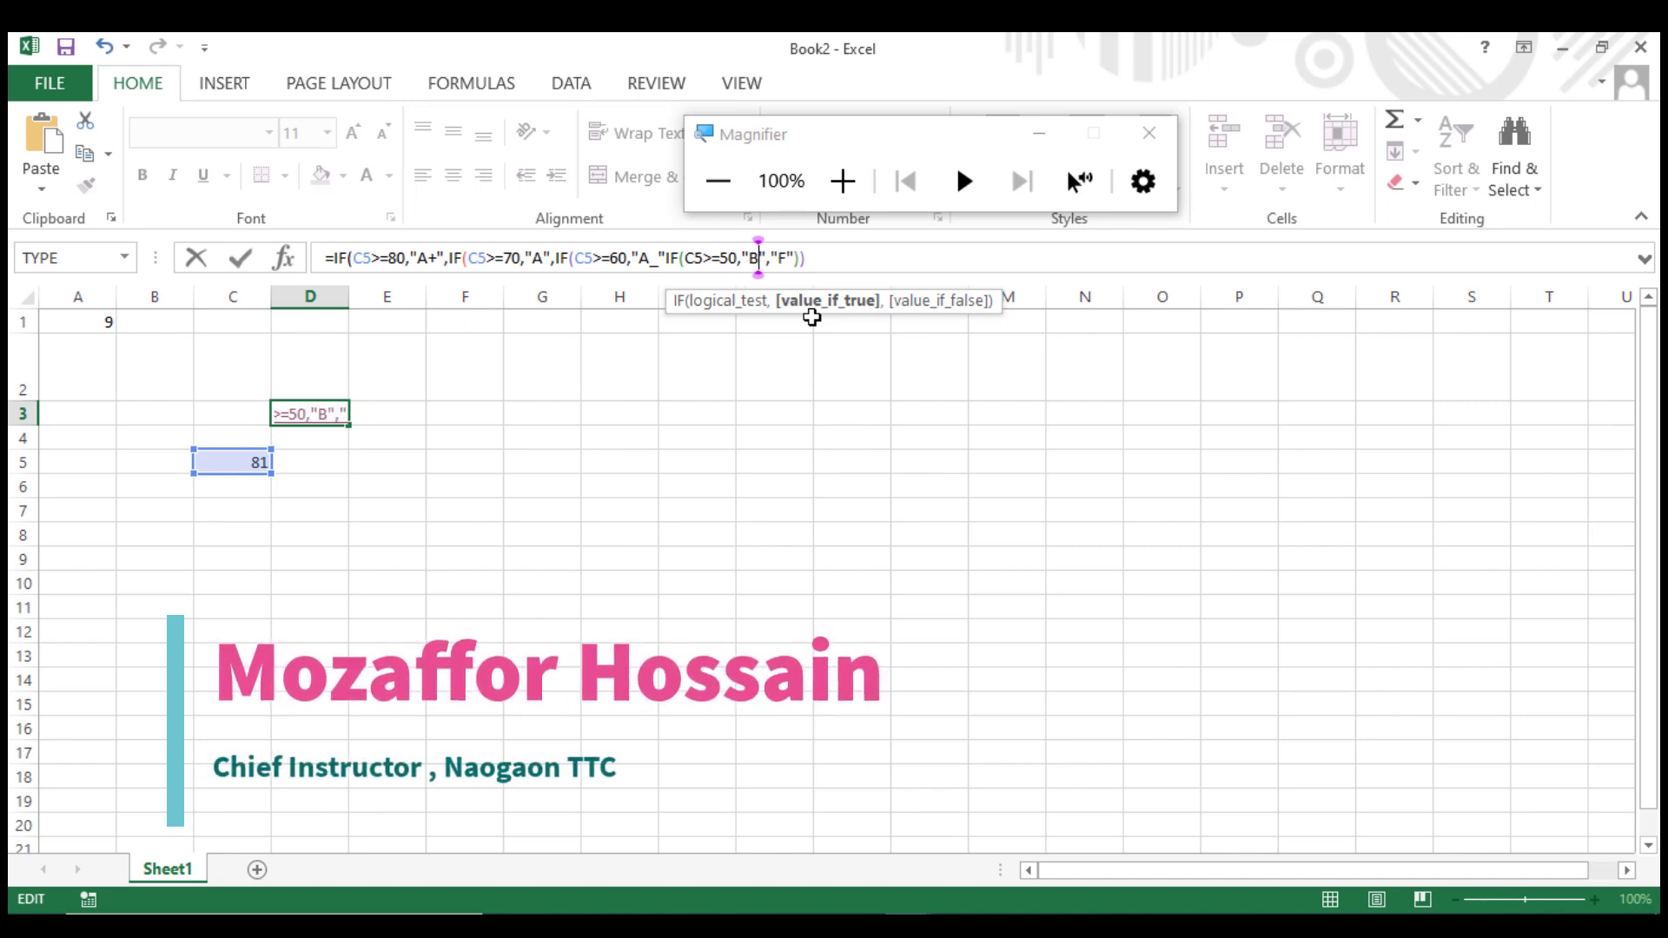
Paste a fifth nested IF before "F" testing C5>=40 with the true result "C".
click(774, 257)
text(IF(C5>=80,"A+")
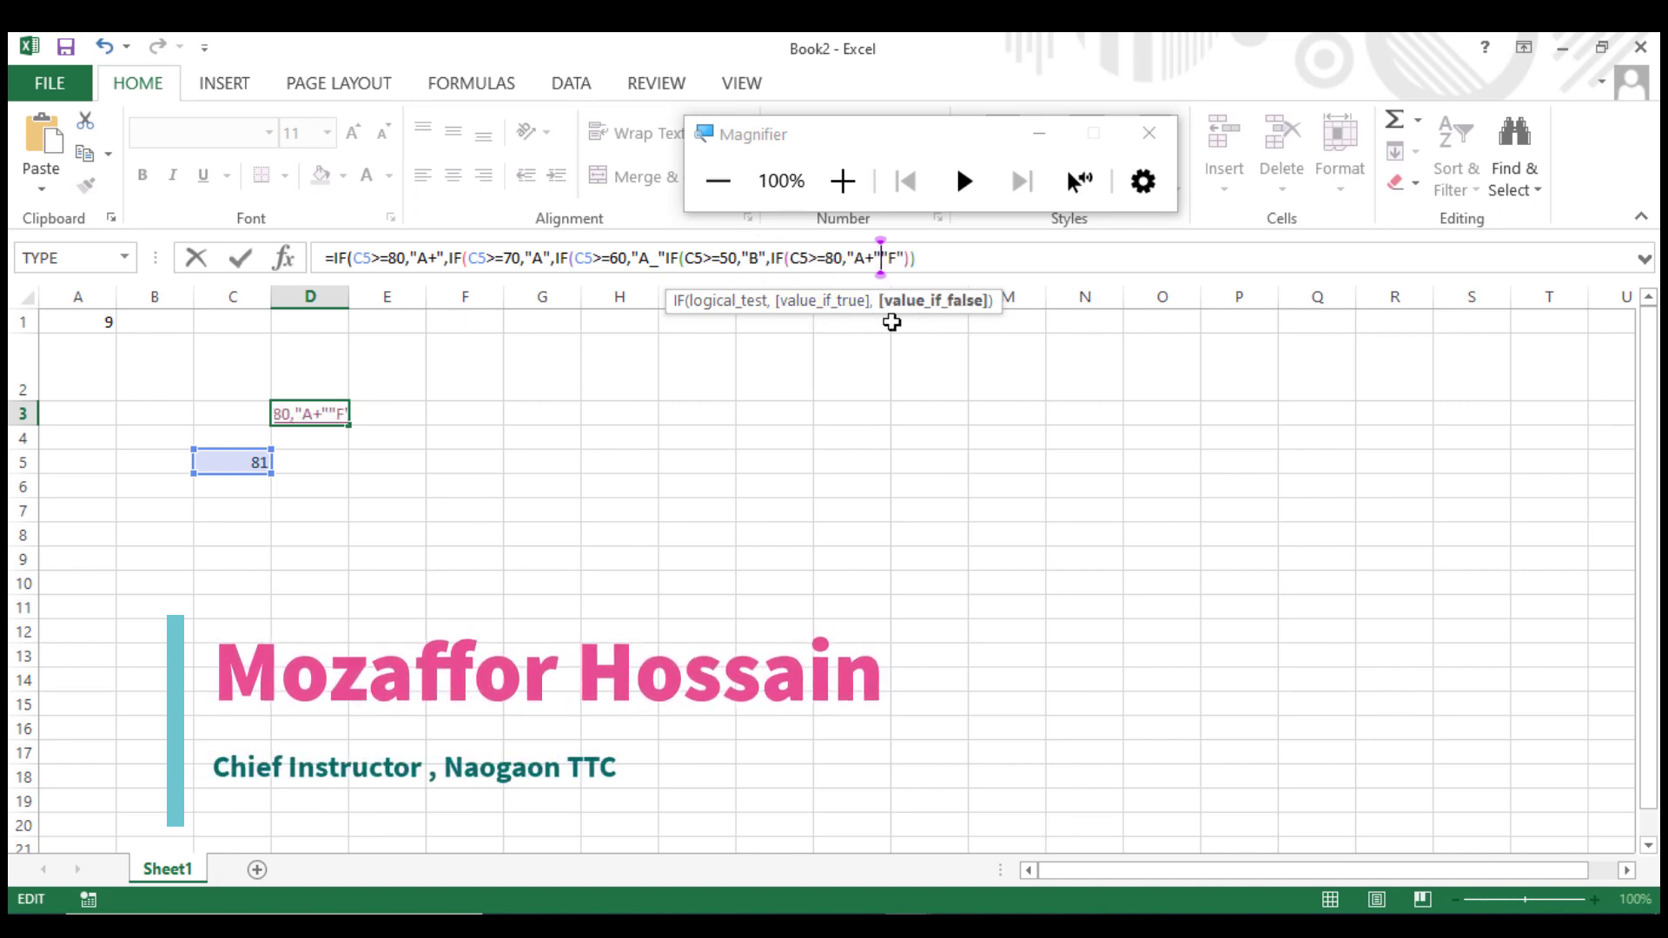
click(833, 258)
key(BackSpace)
text(4)
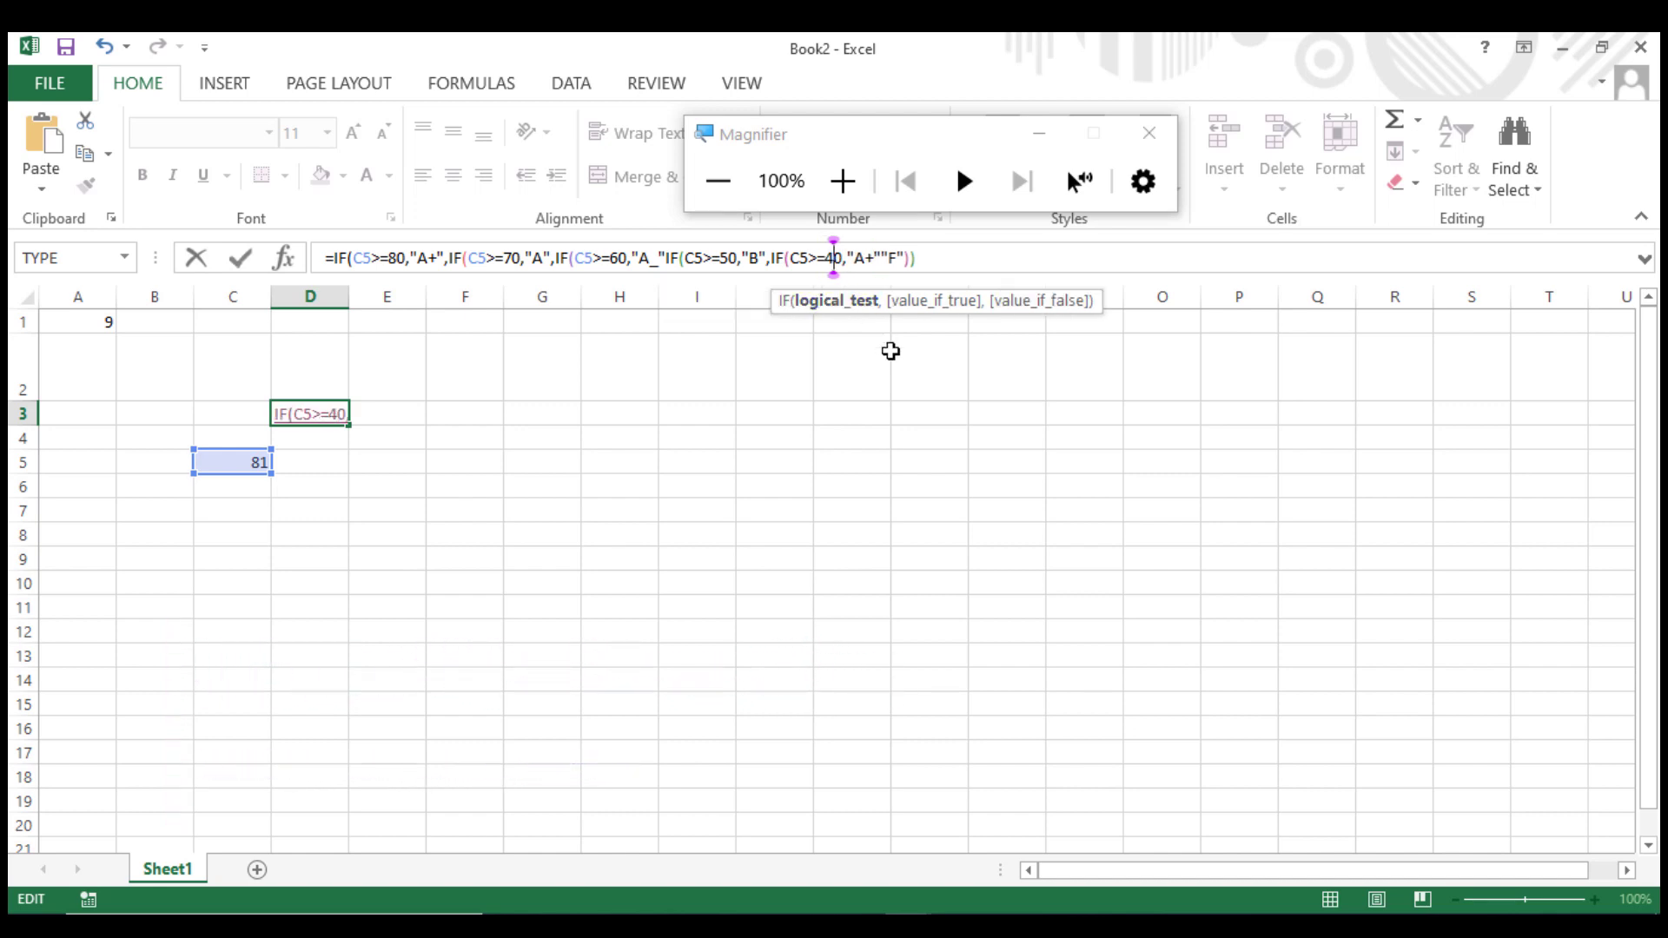
click(866, 261)
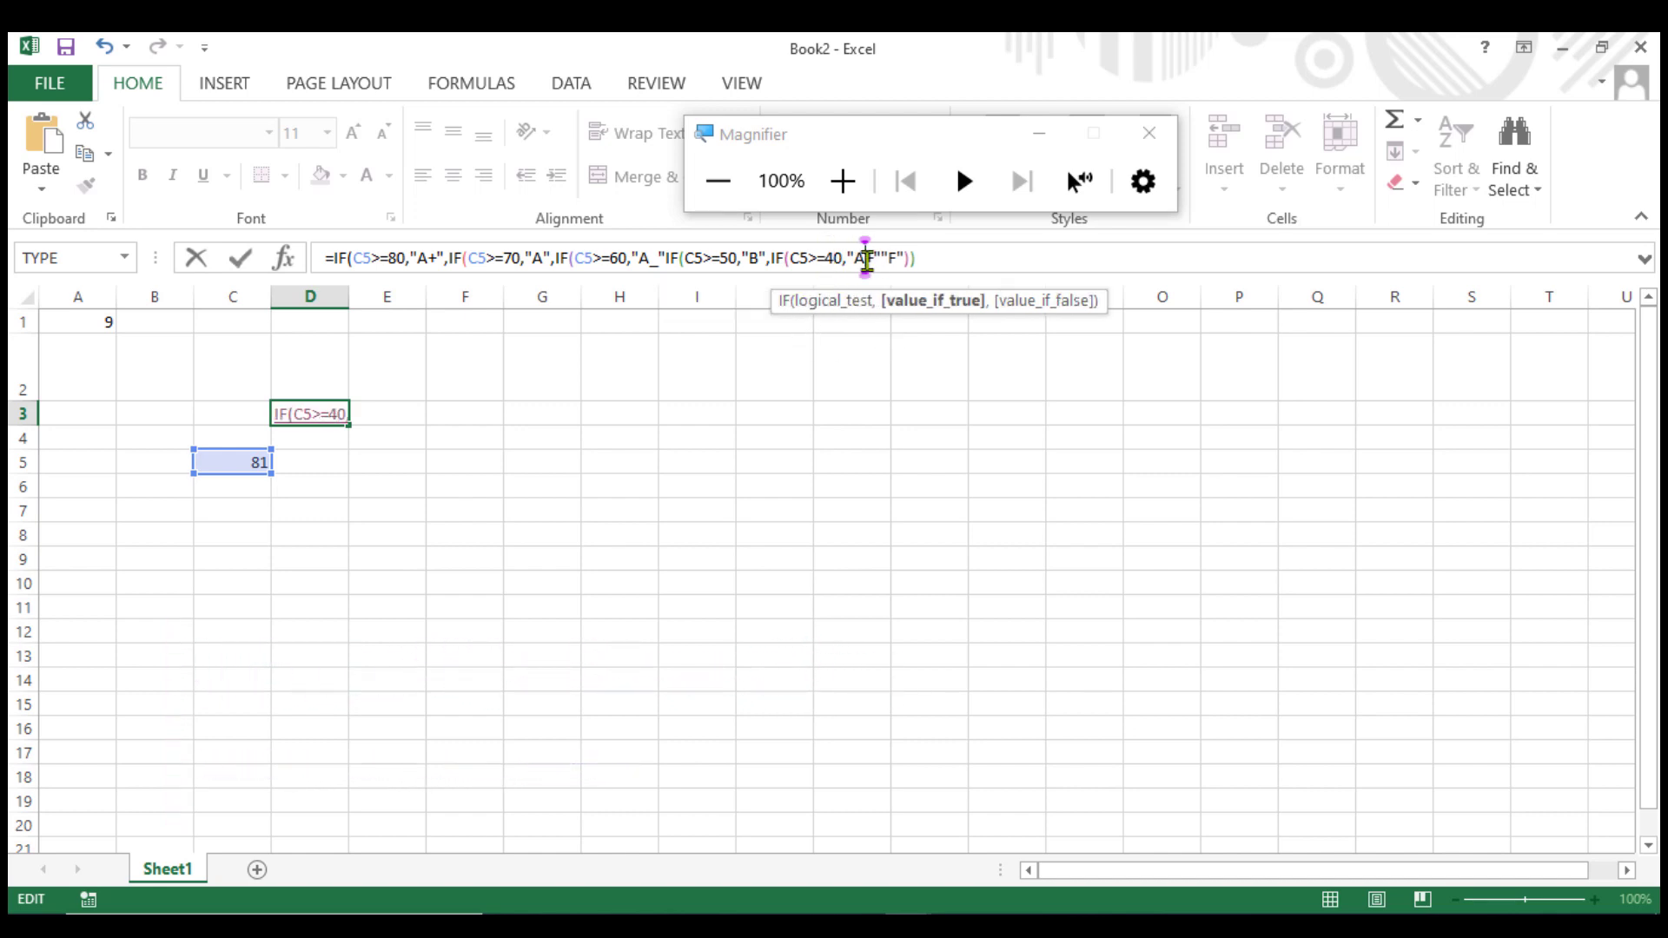
key(BackSpace)
key(BackSpace)
text(C)
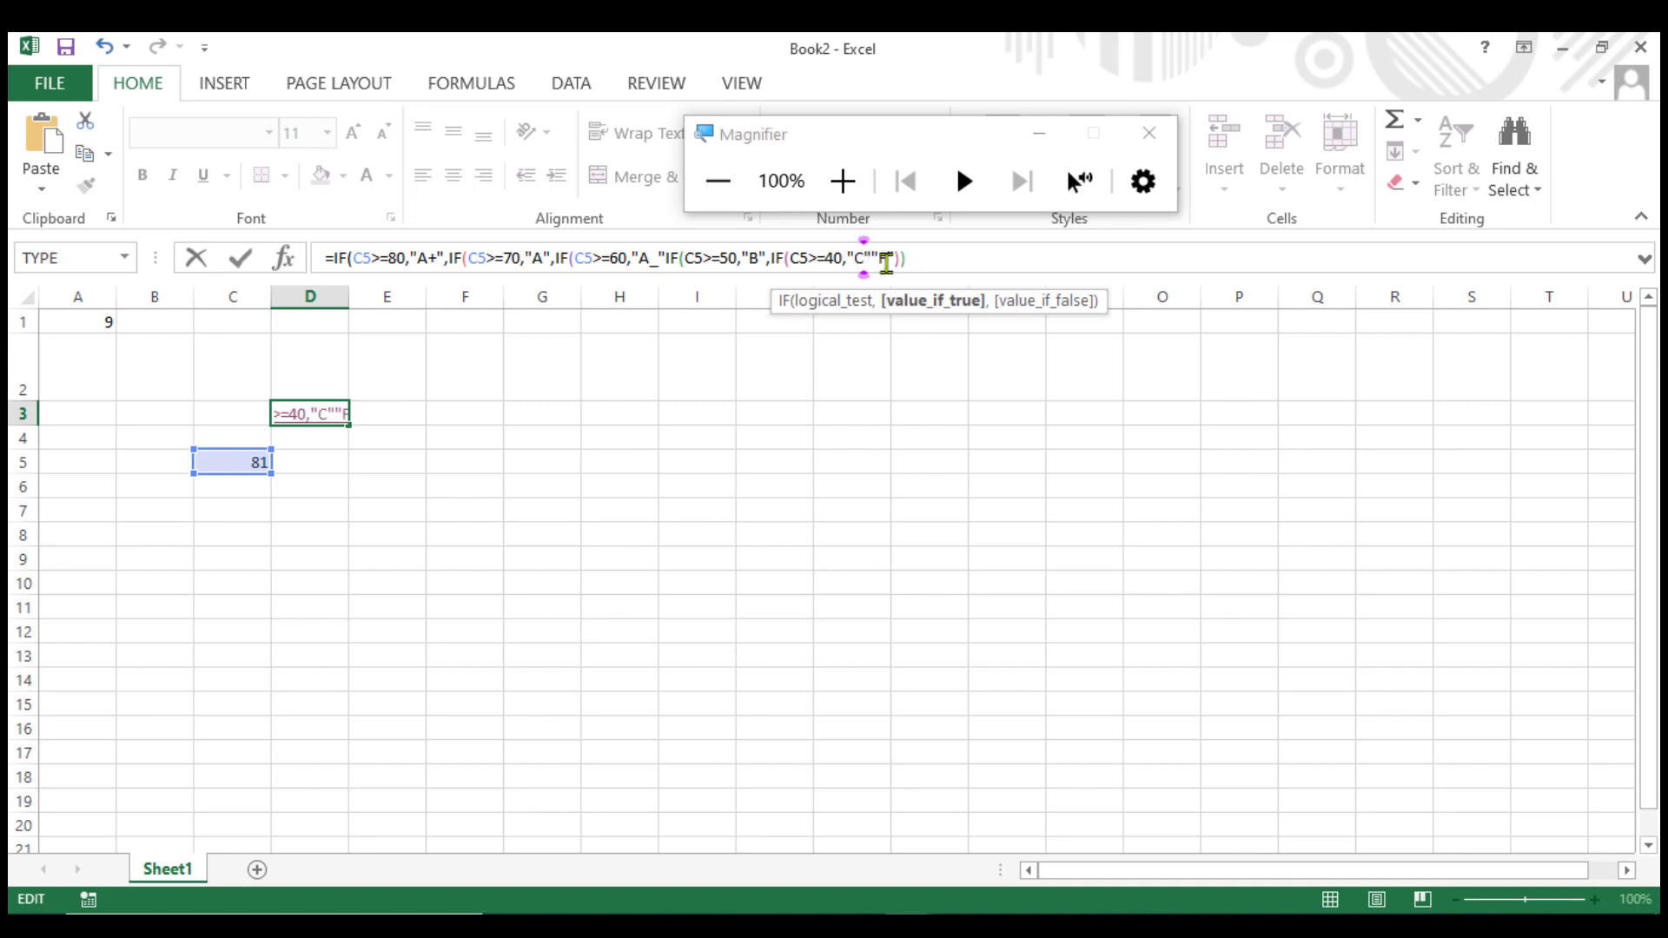
Paste a sixth nested IF before "F" in D3's formula, testing C5>=33 with the true result "D".
click(872, 261)
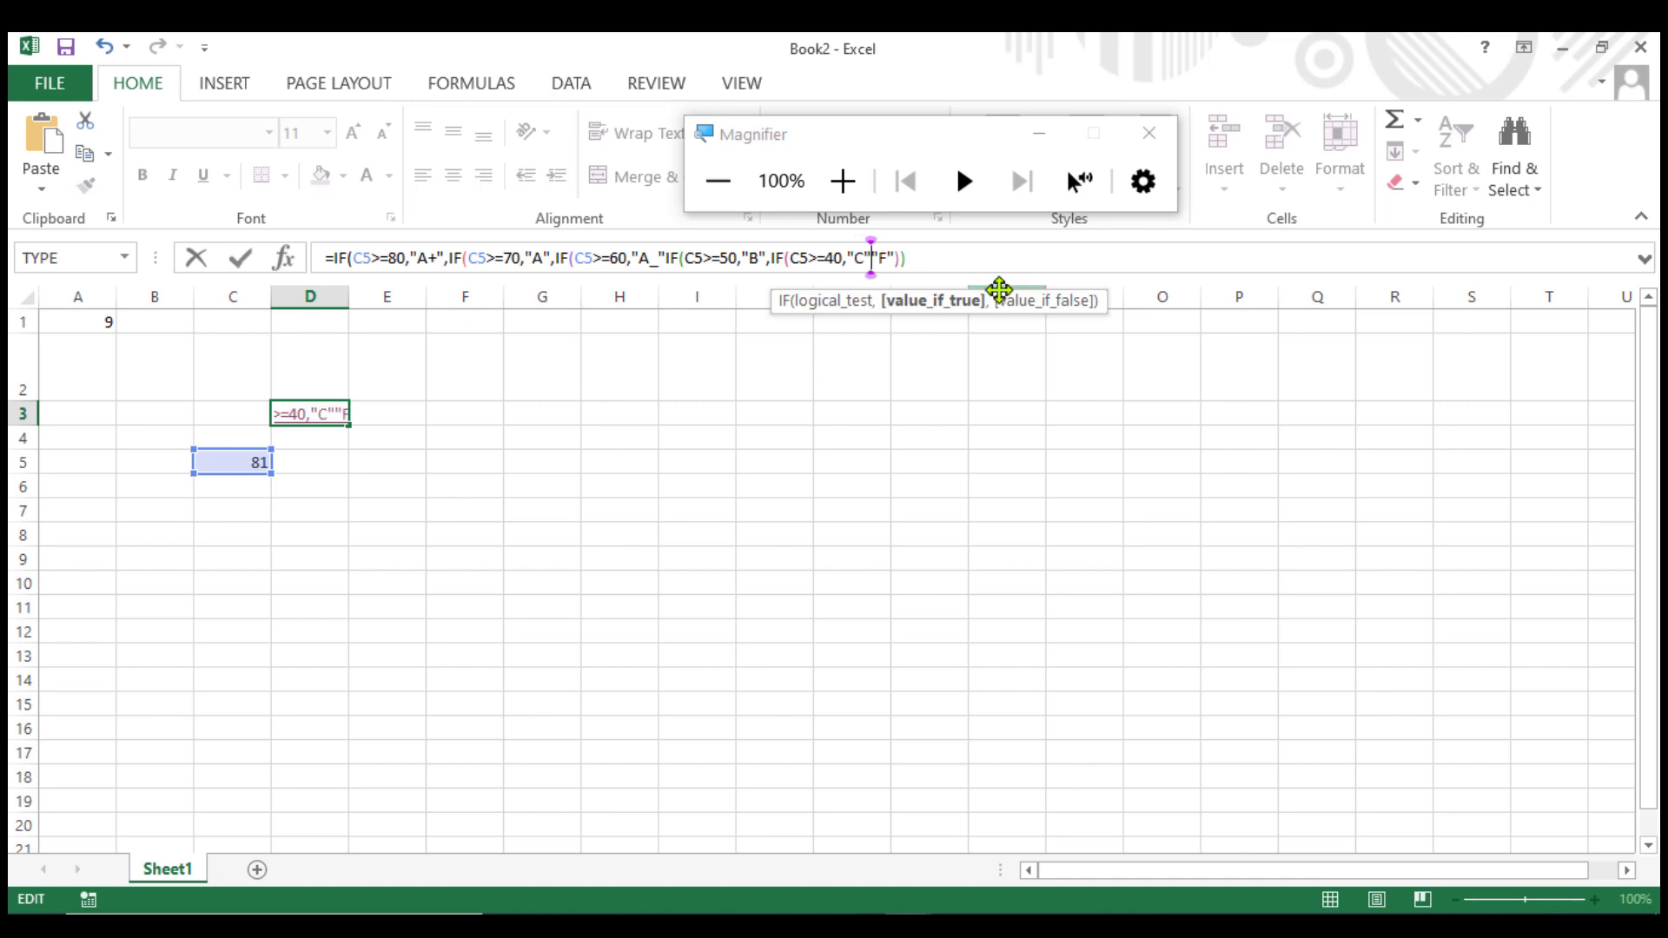
text(,)
text(IF(C5>=80,"A+")
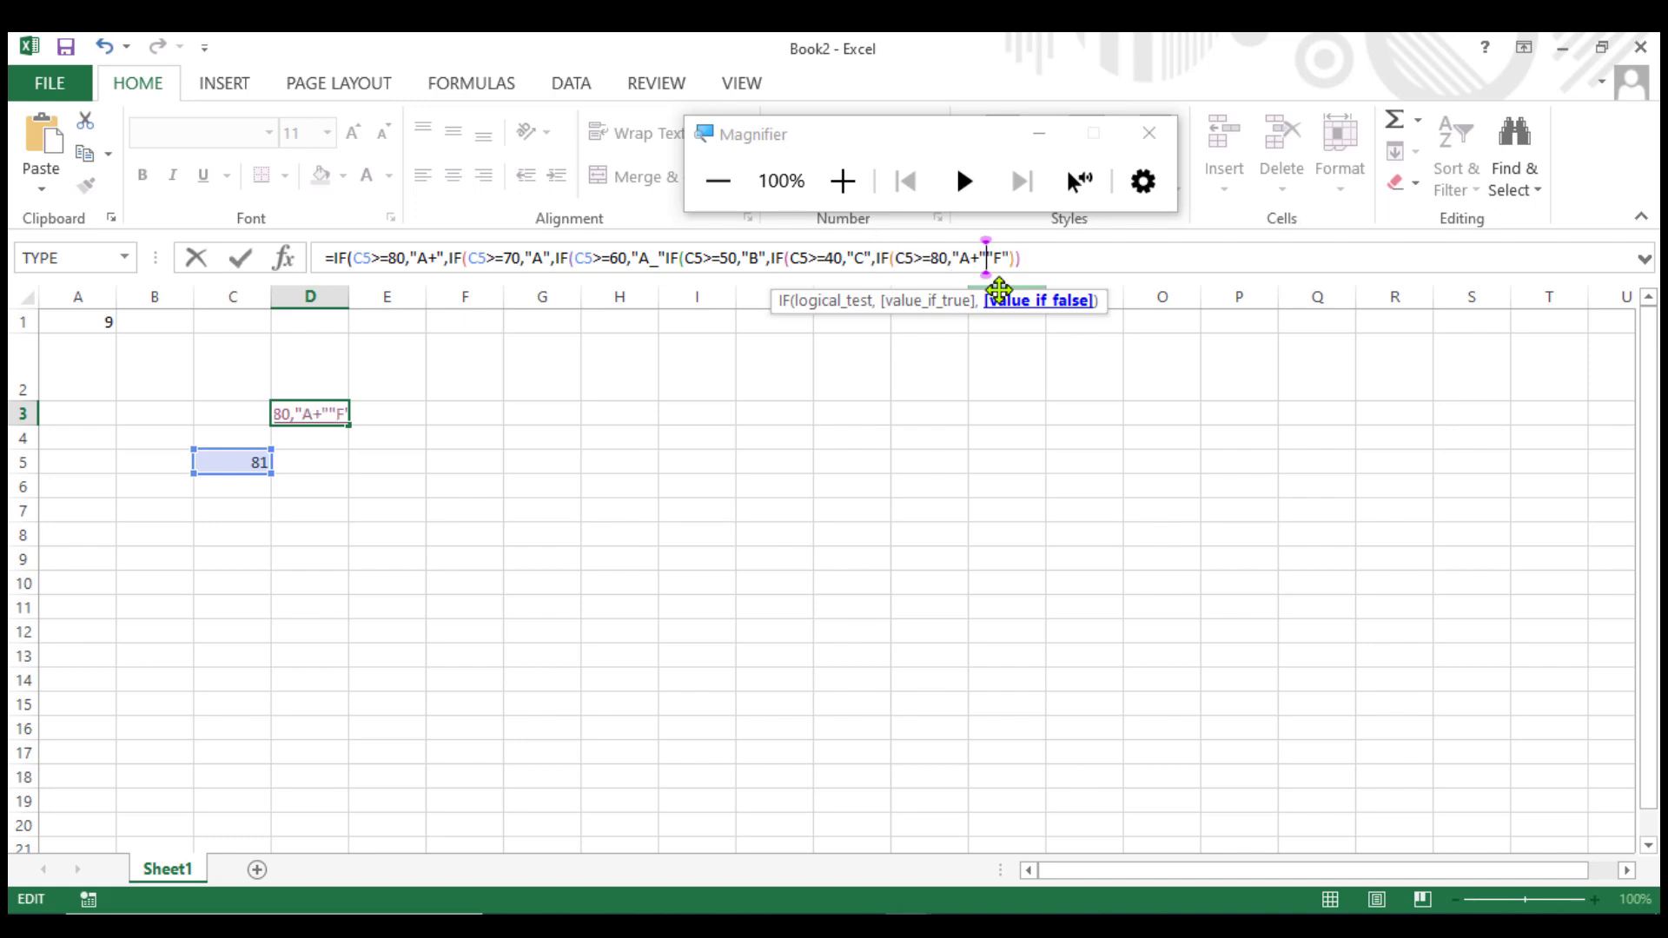
click(937, 260)
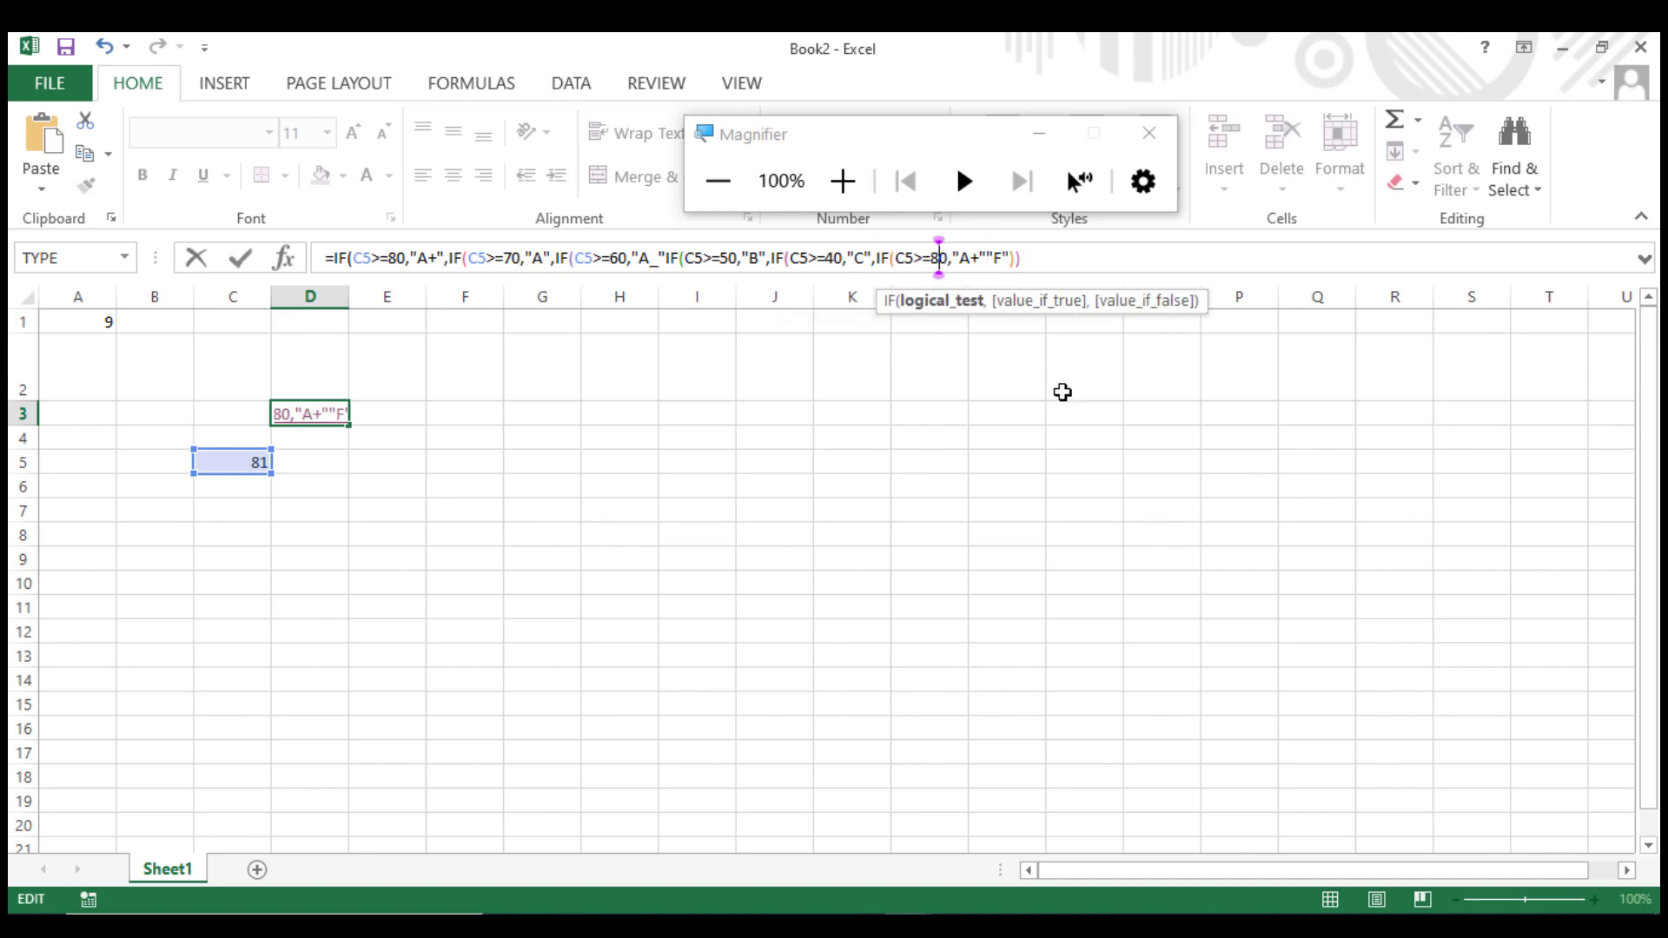
key(BackSpace)
key(Delete)
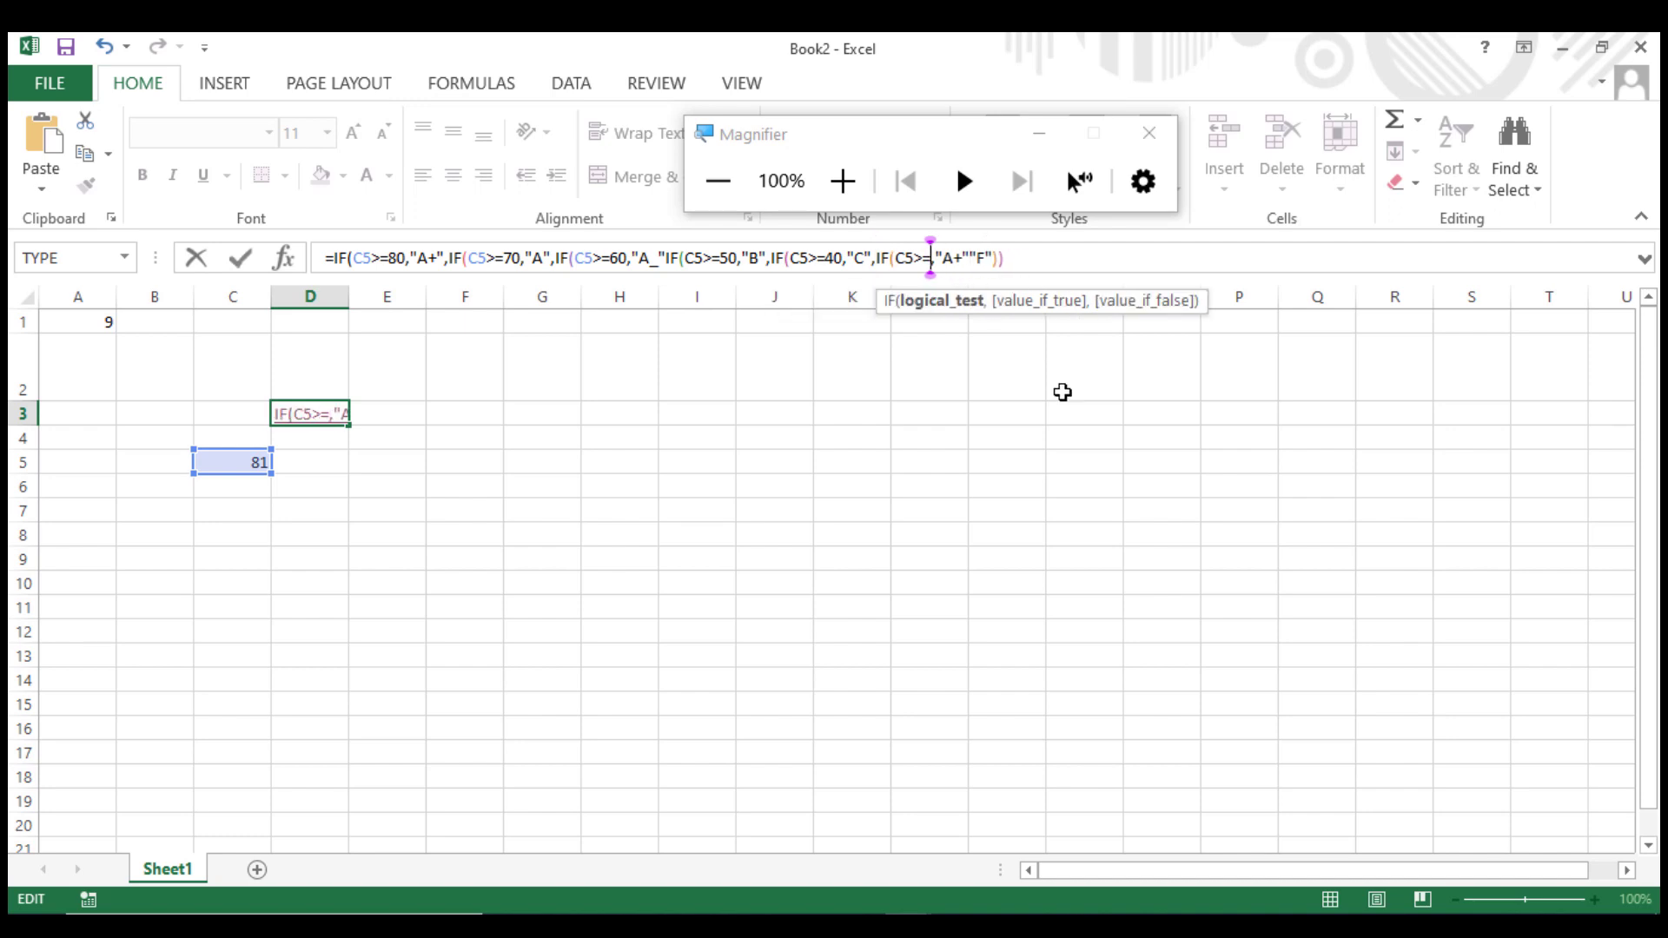
text(33)
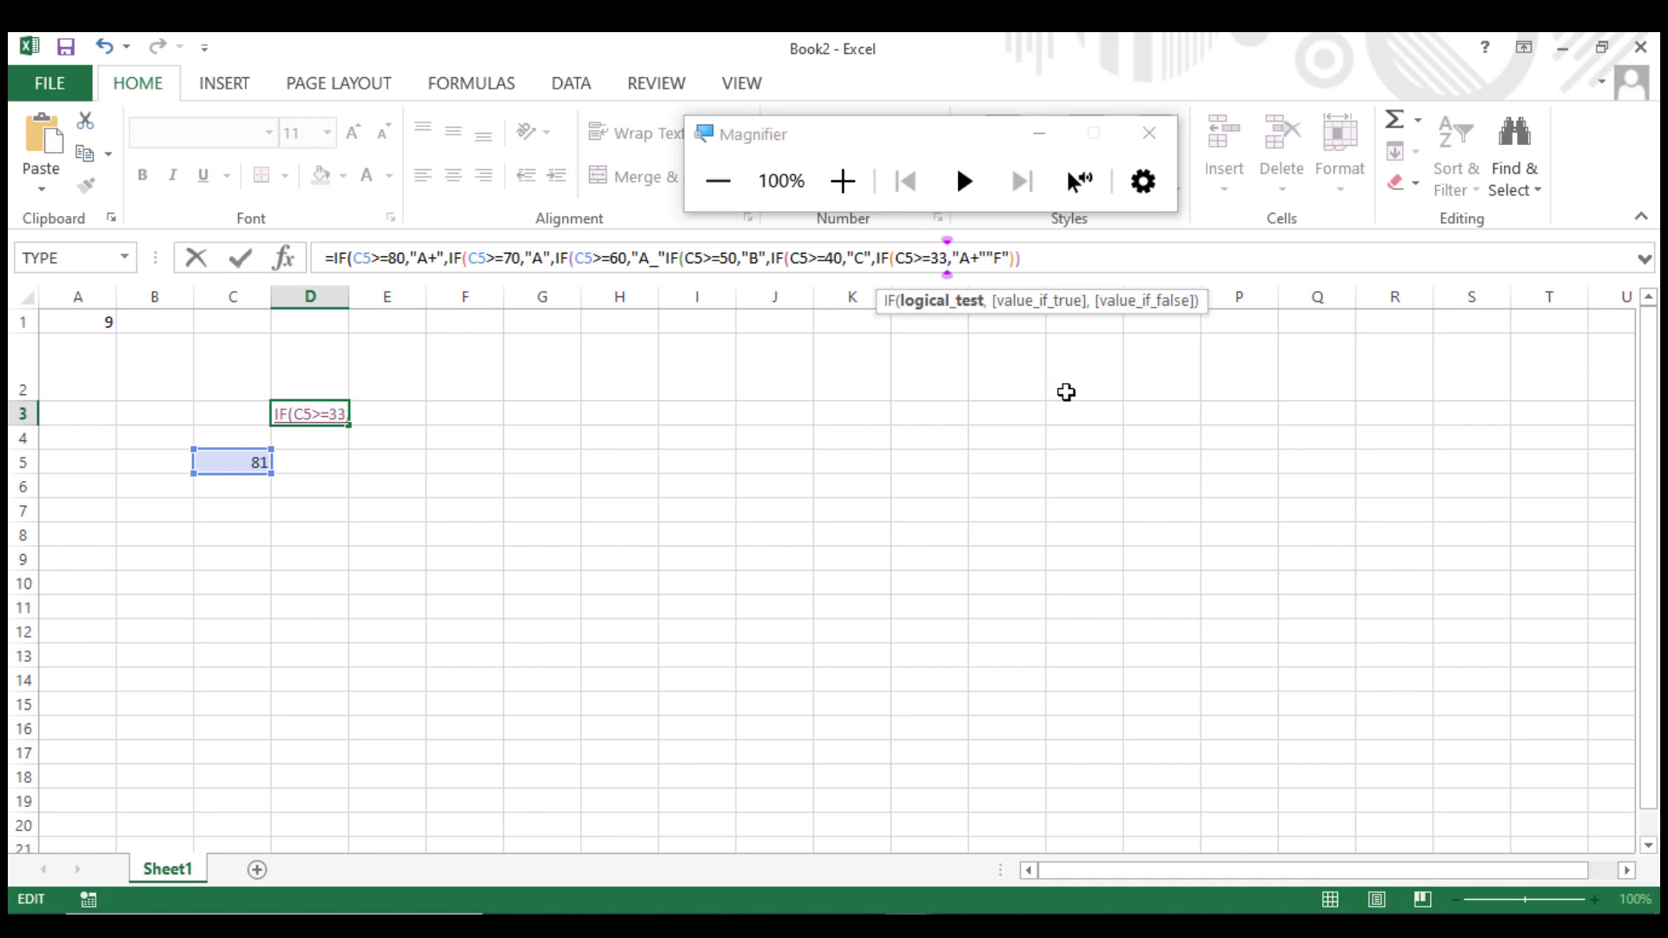
click(968, 258)
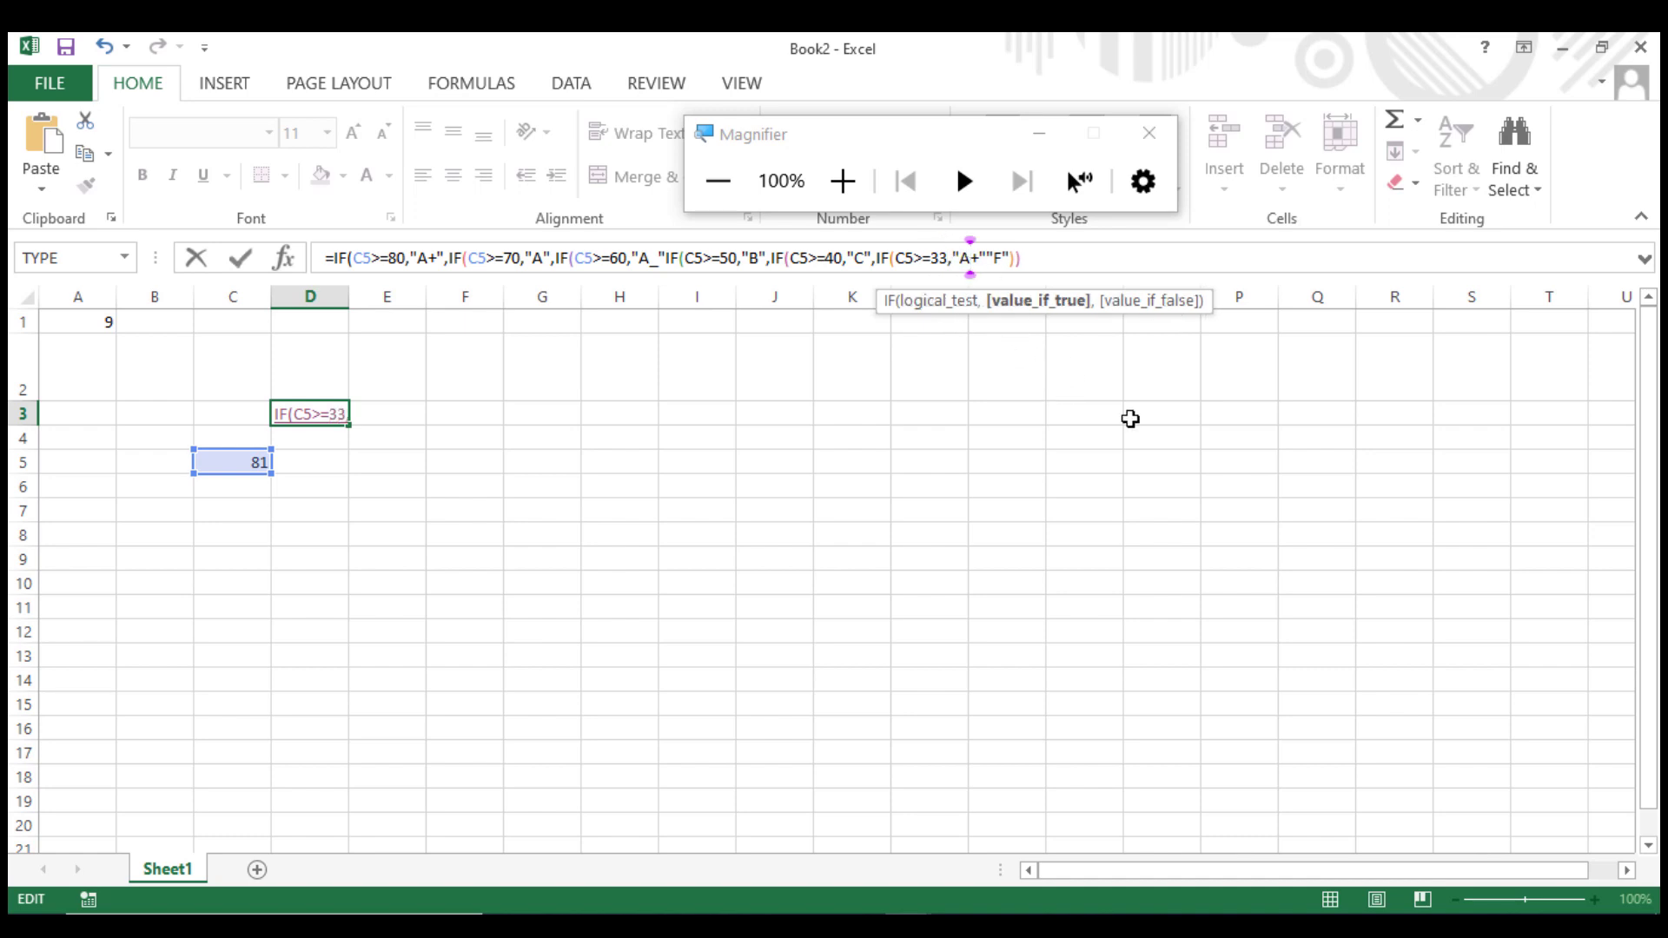
key(Delete)
key(BackSpace)
text(D")
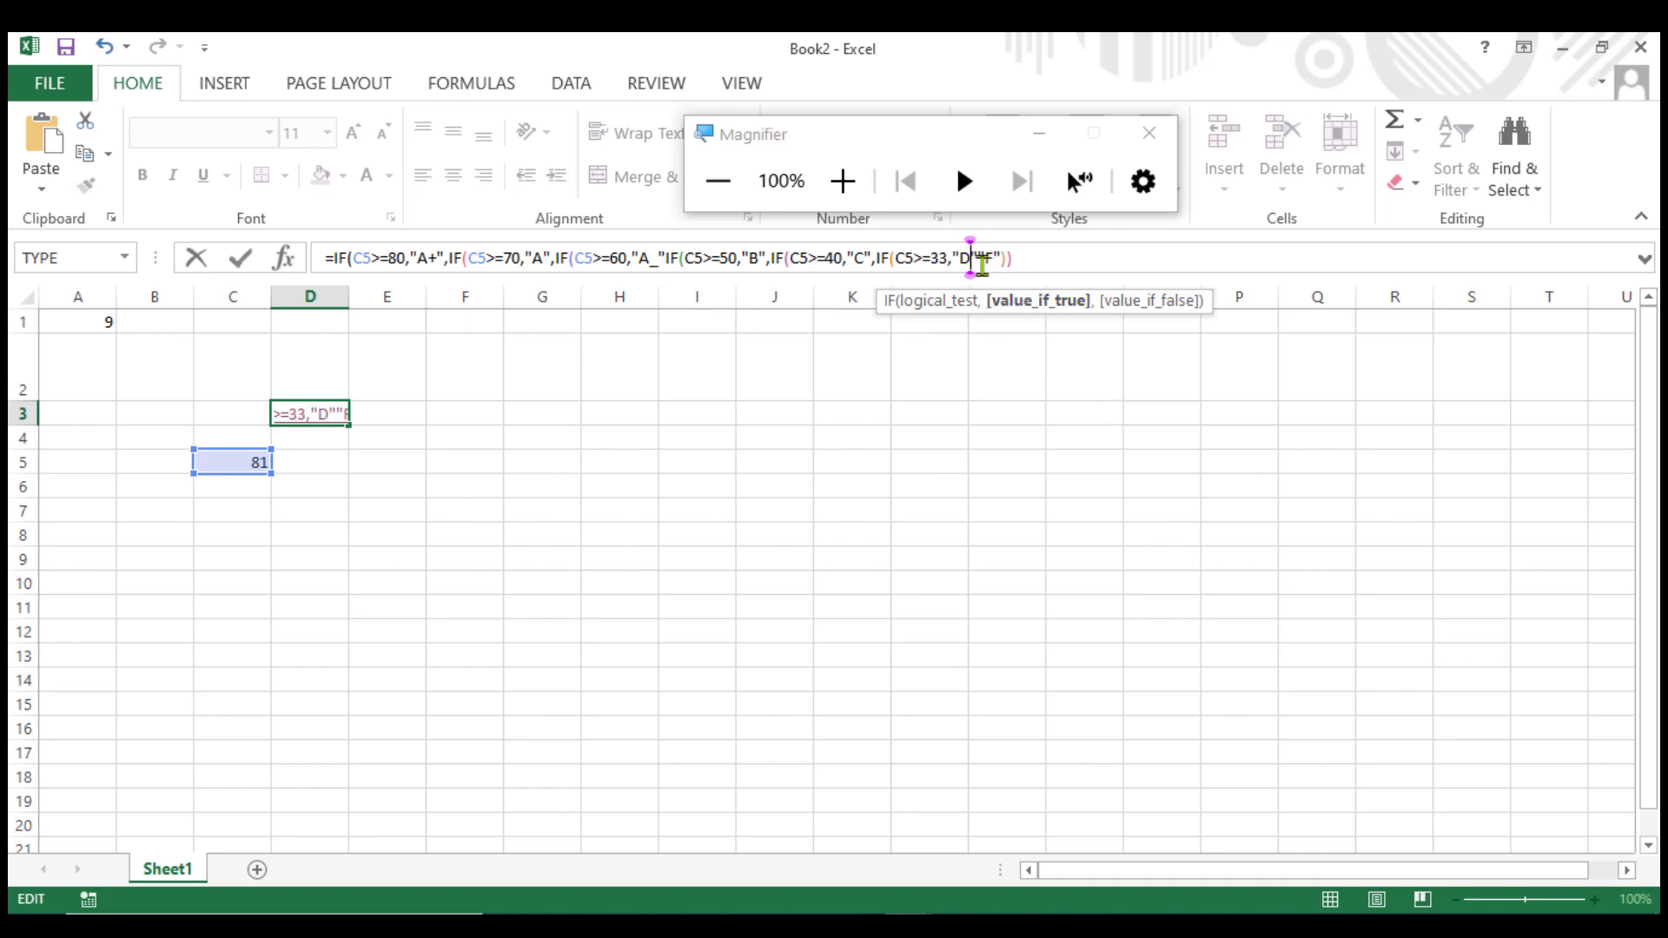
text(,)
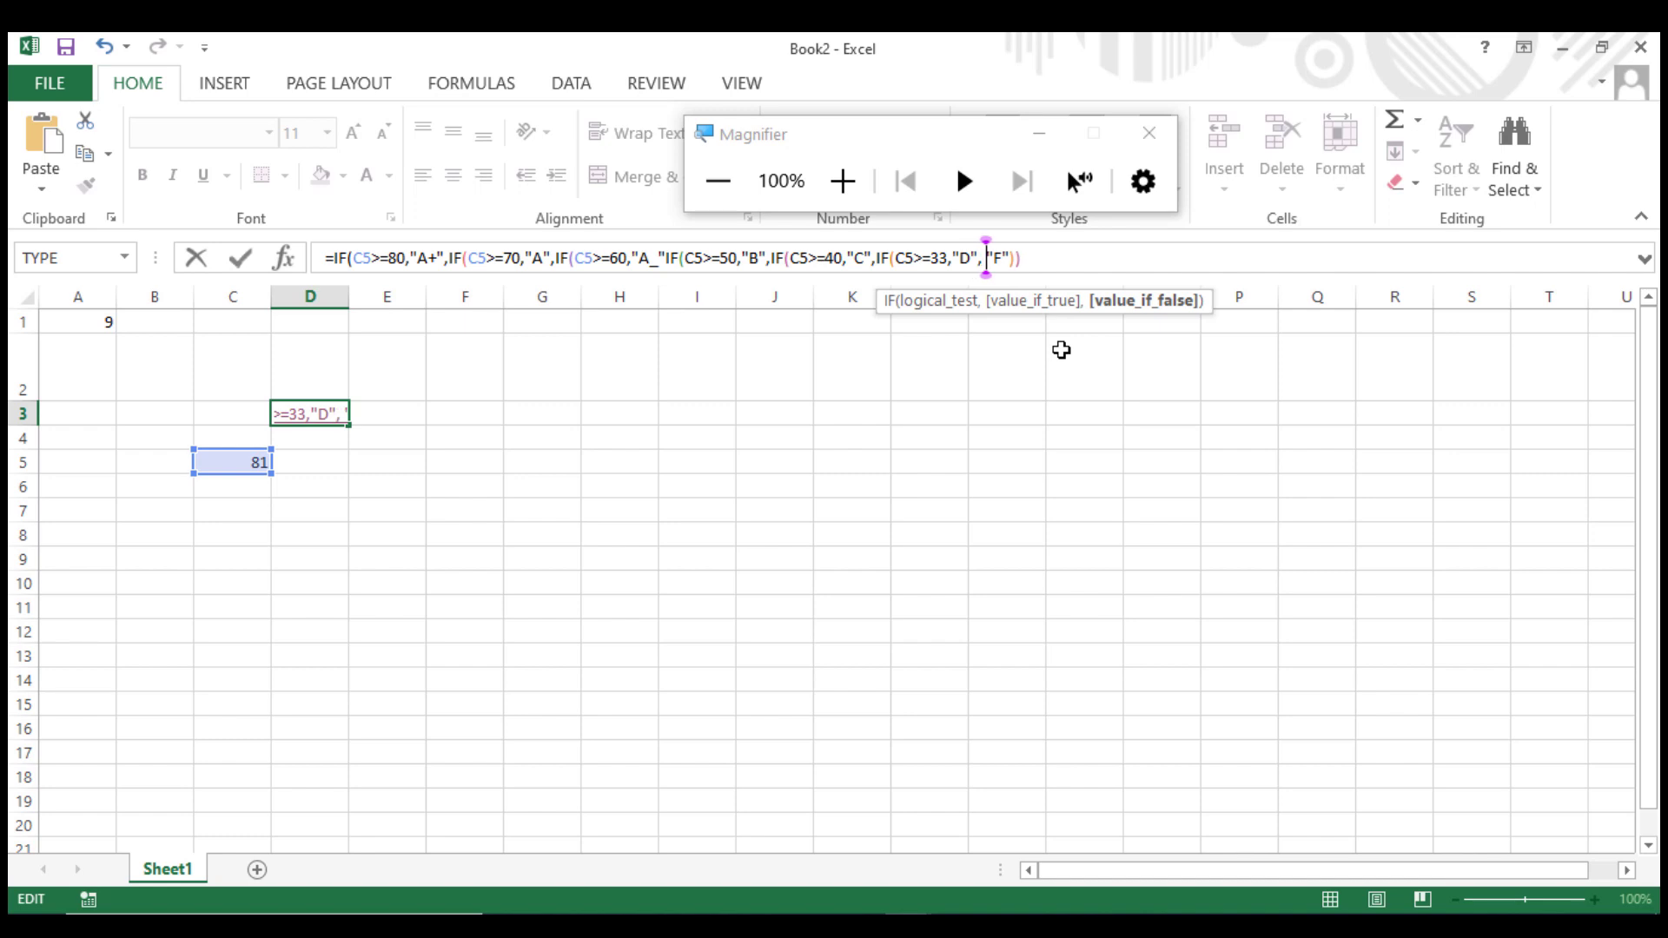
Close the formula with five closing parentheses after "F" and try to enter it, dismissing the error.
click(1053, 259)
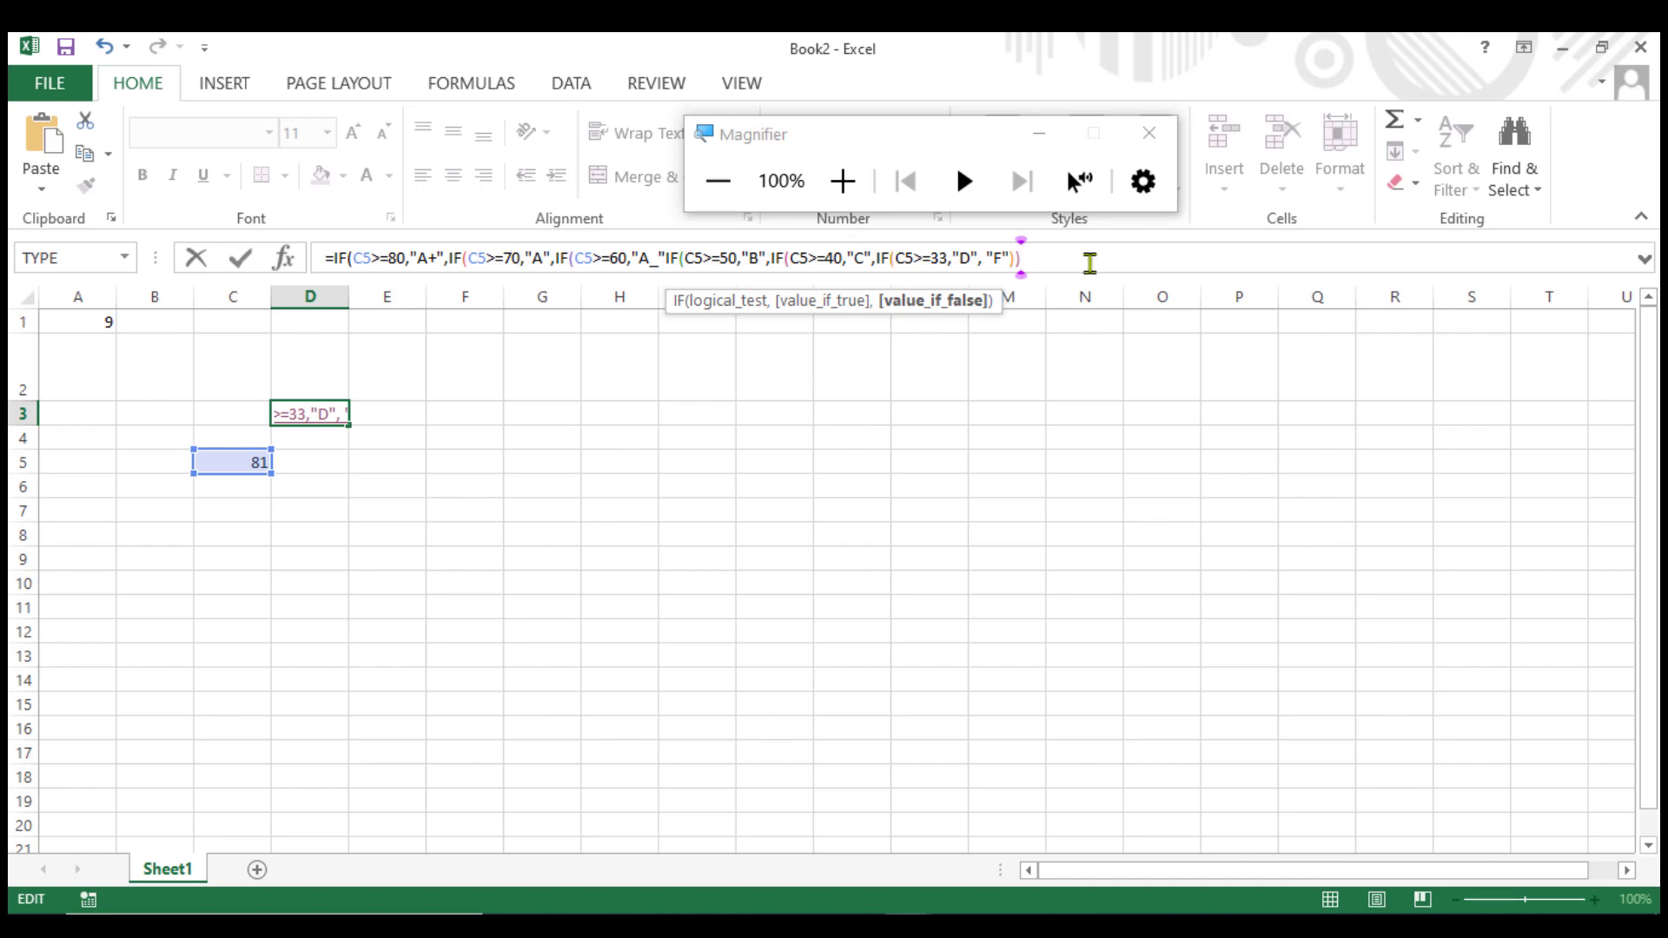
key(BackSpace)
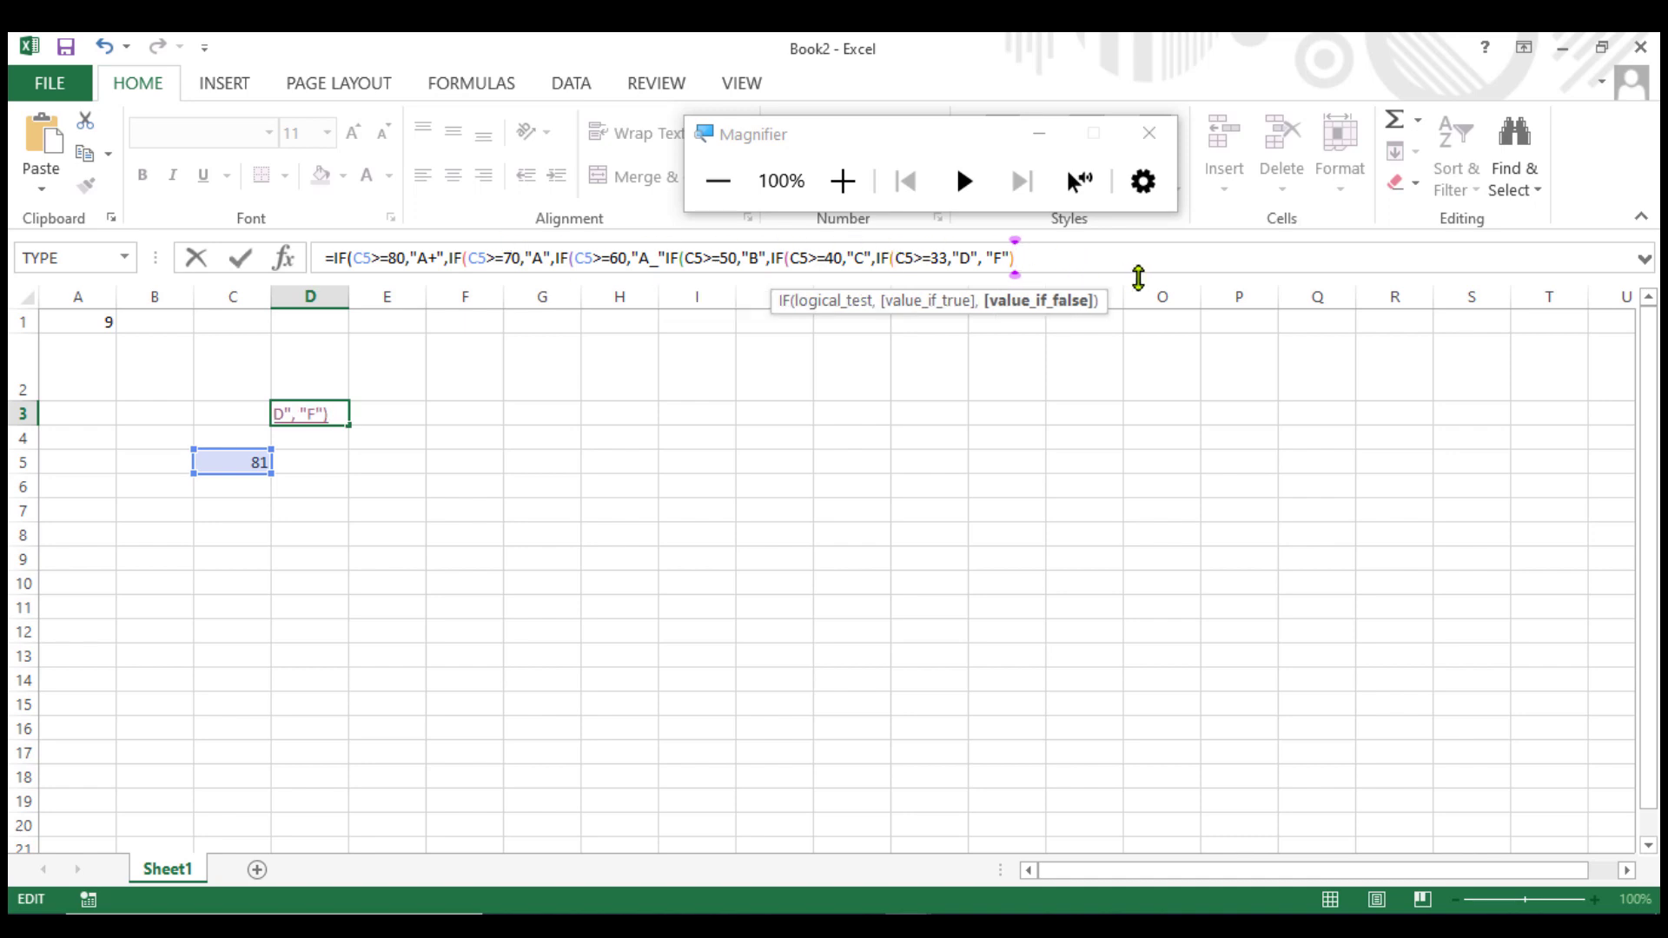
key(BackSpace)
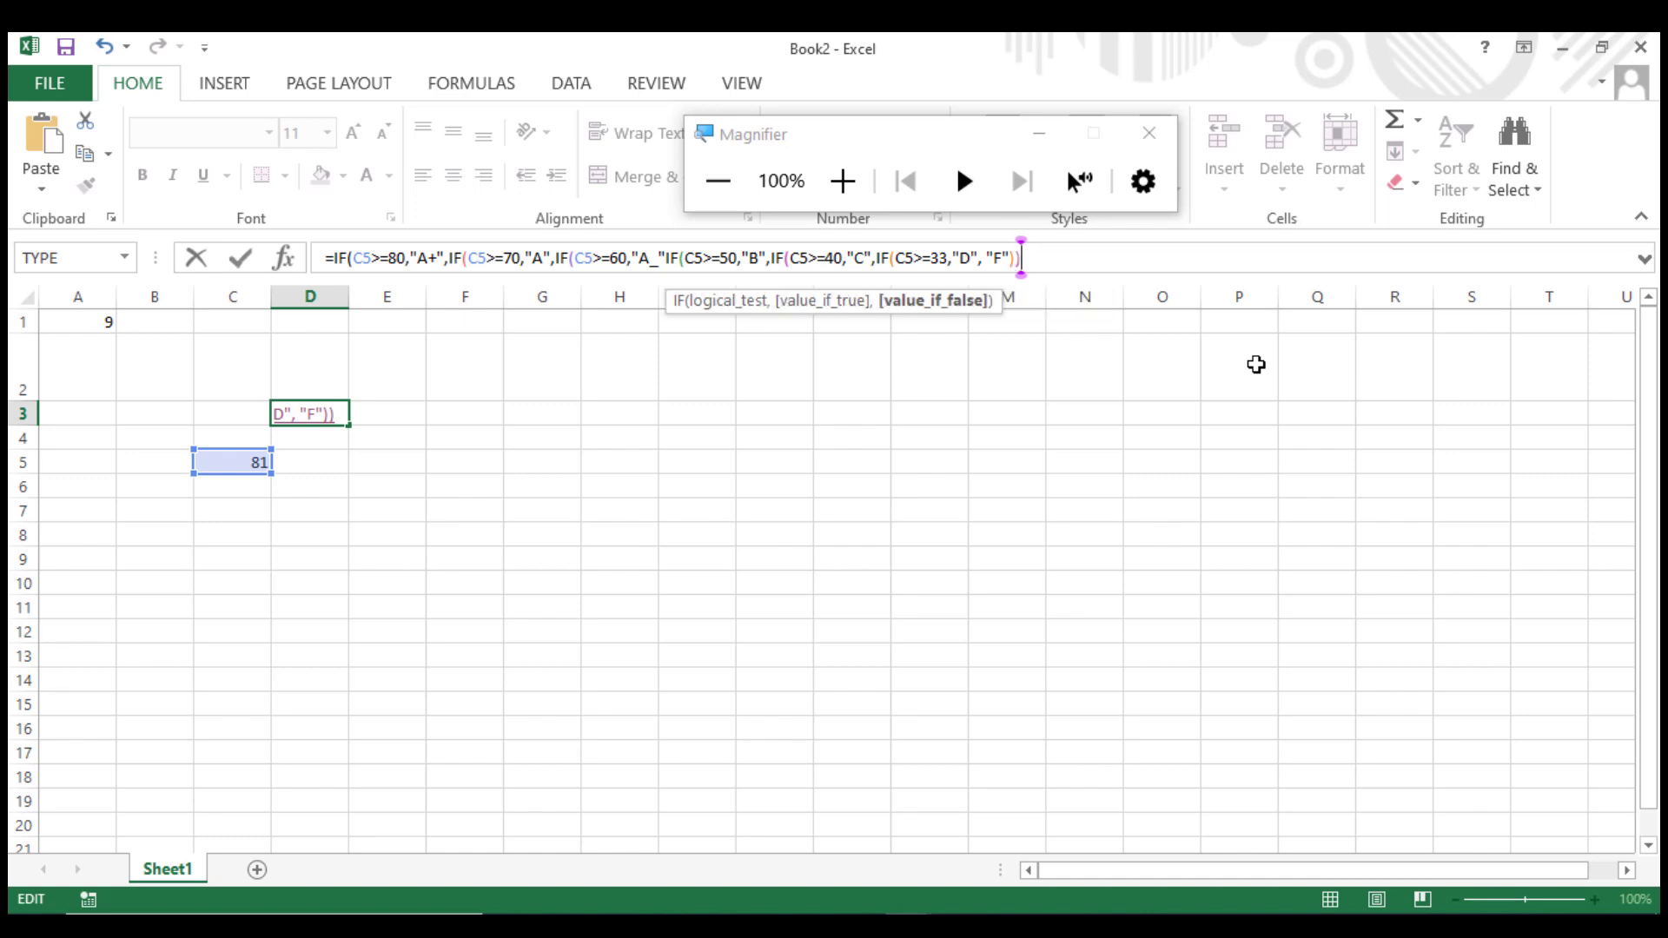
text())
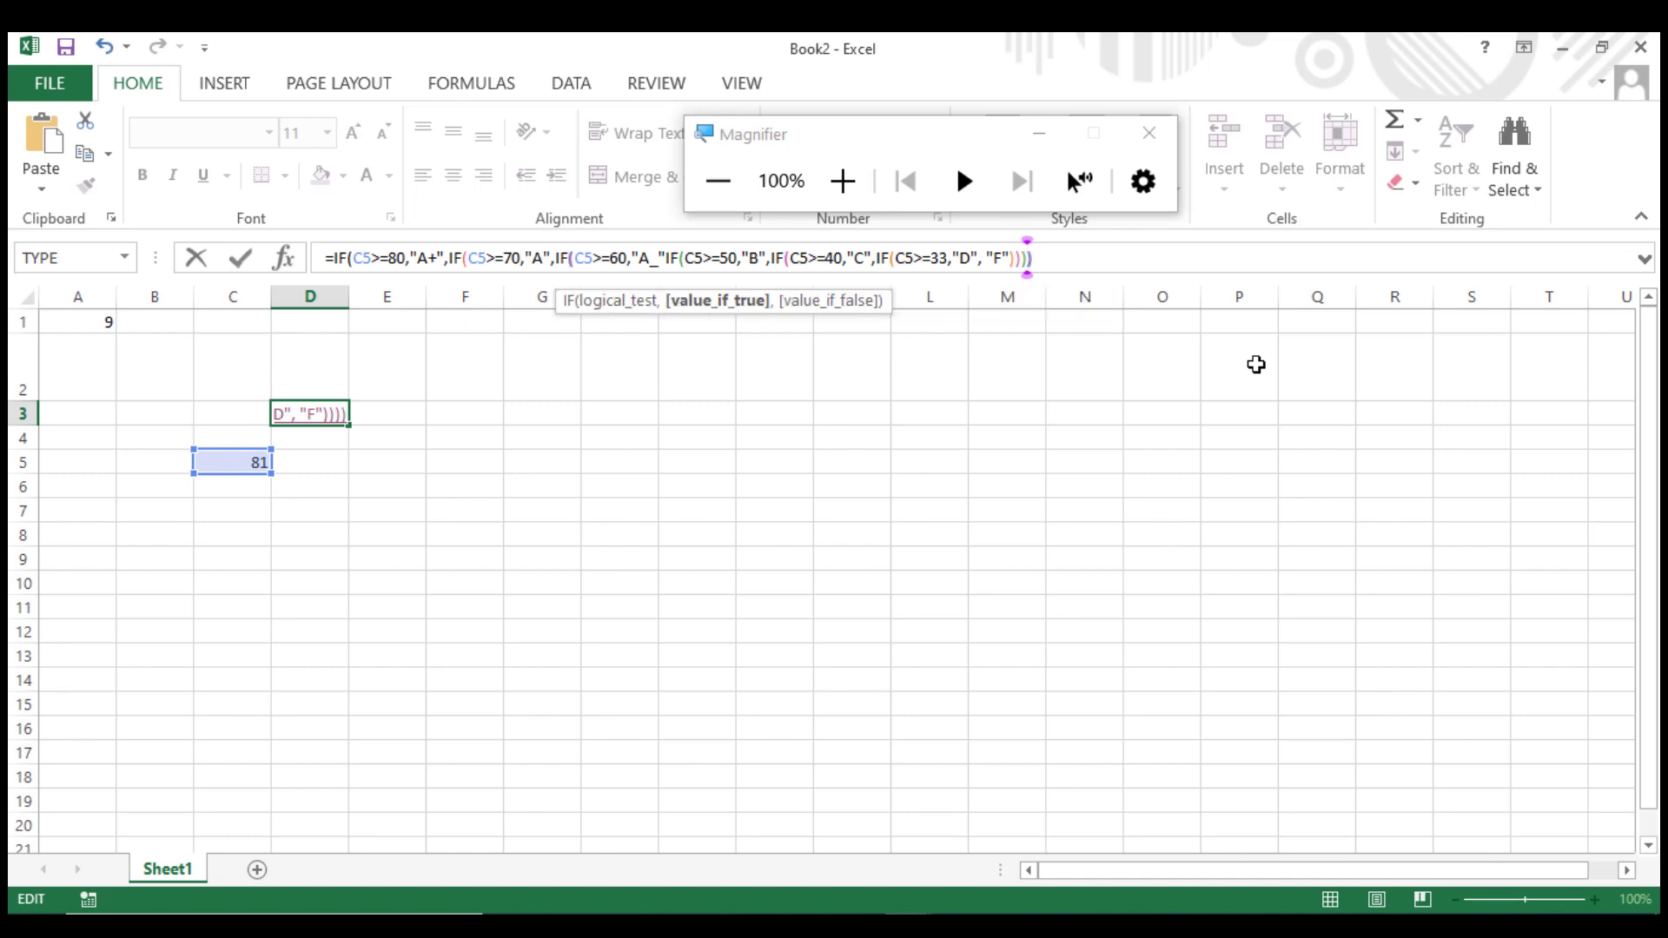
text()))
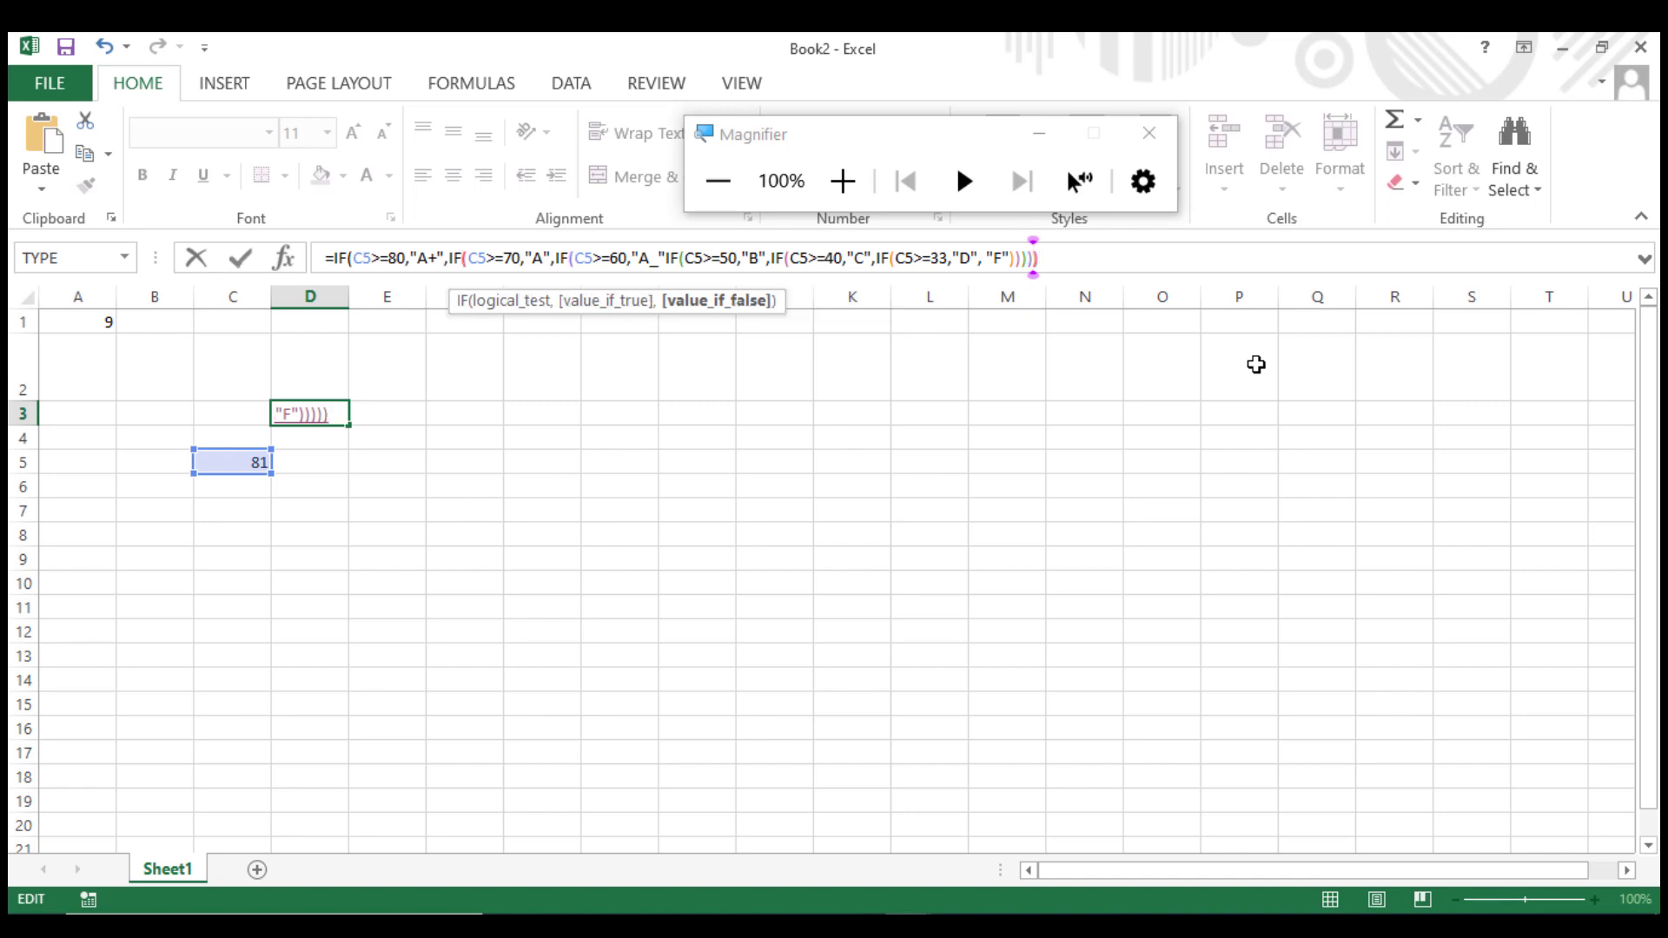
text())
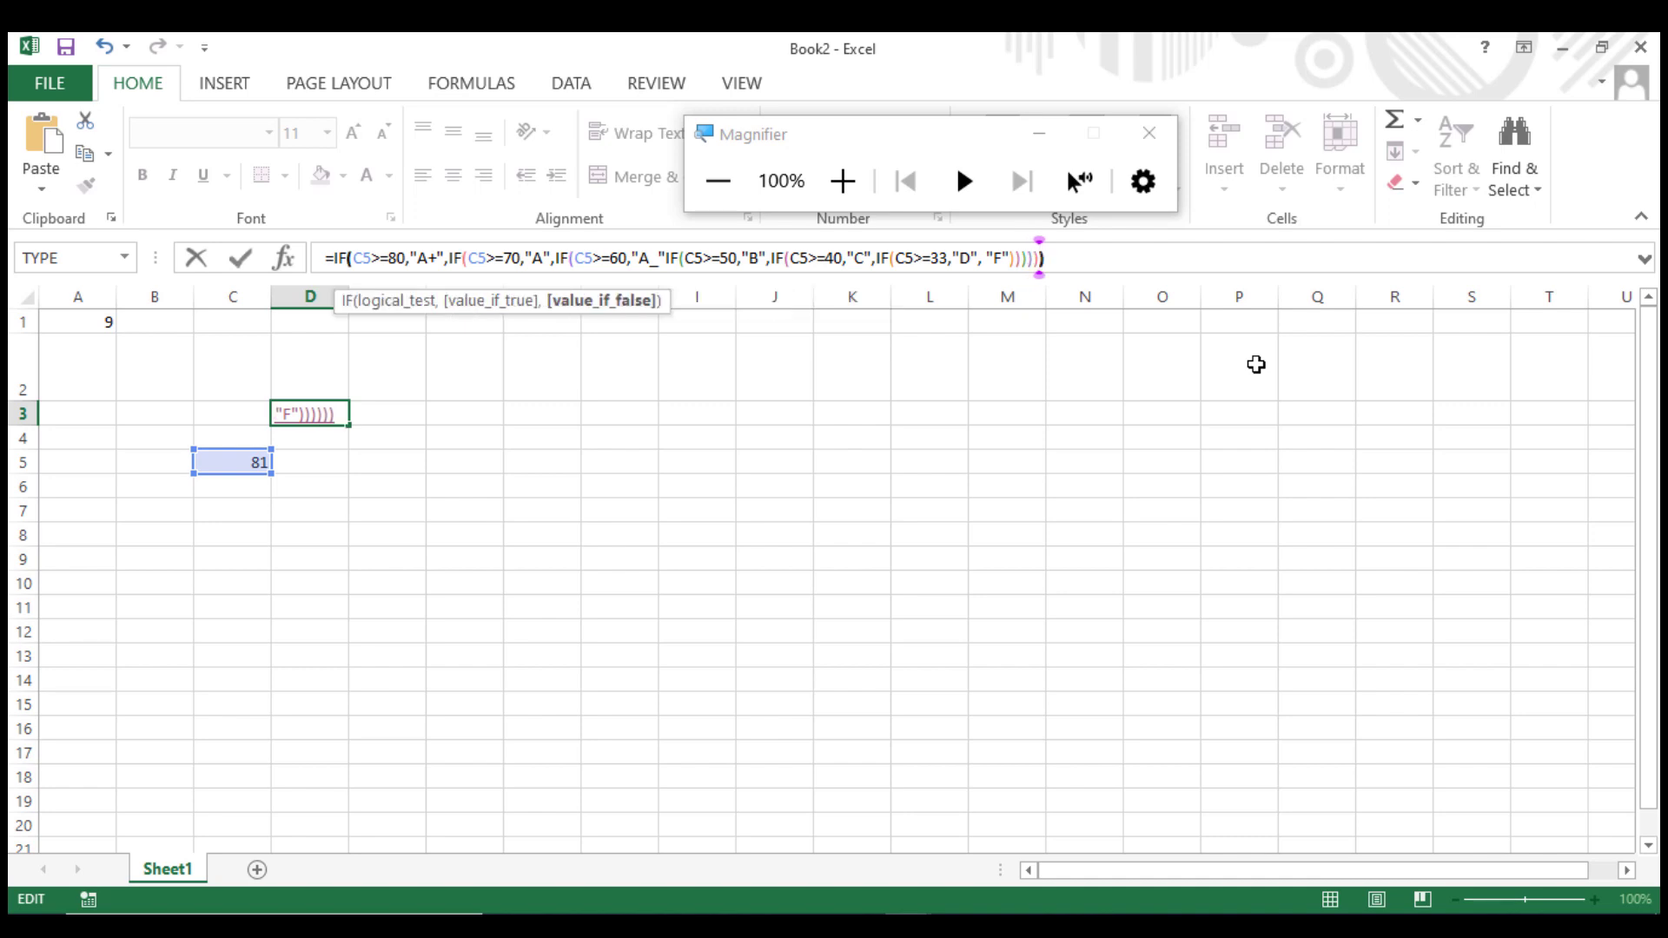
text())
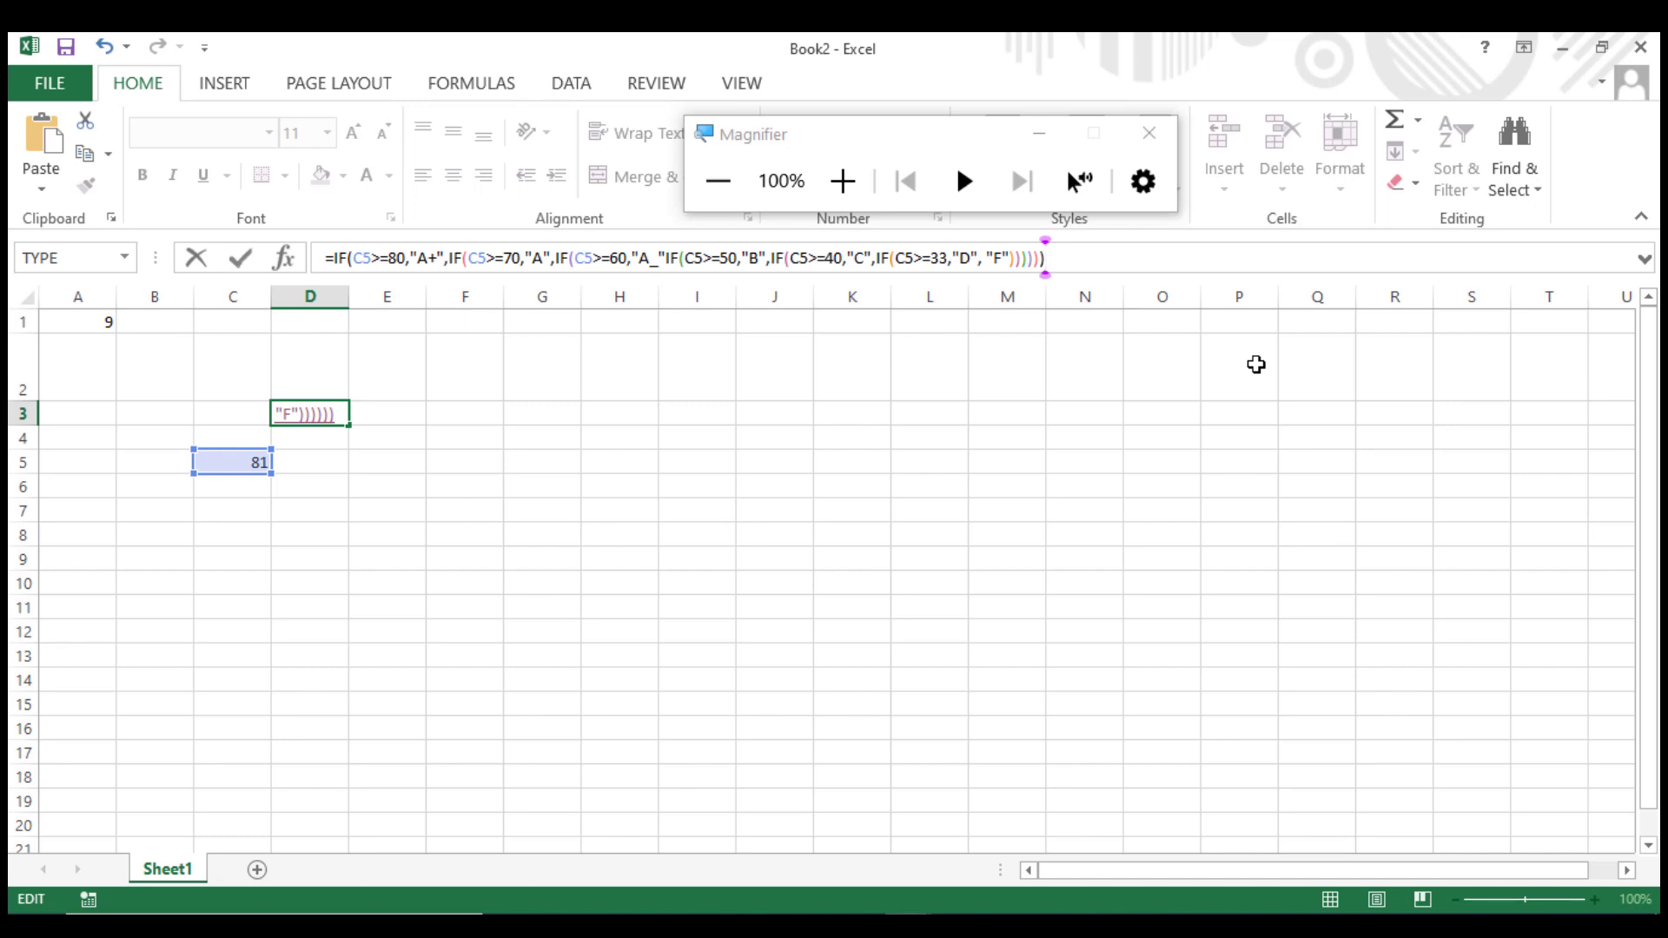
key(Return)
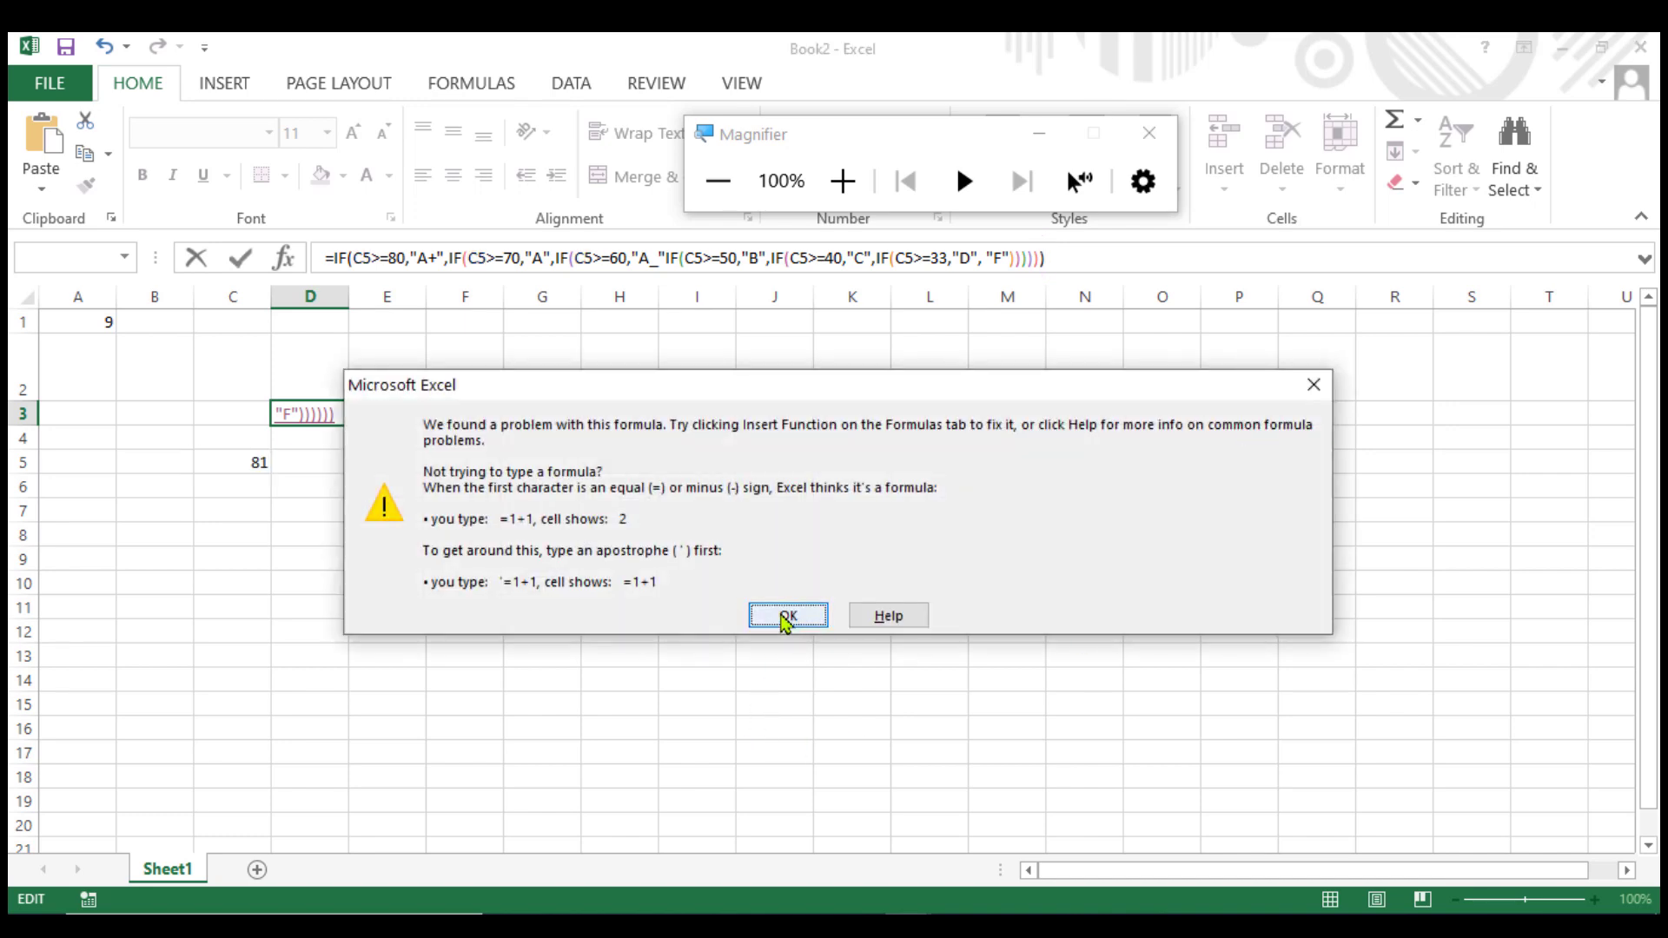
click(786, 617)
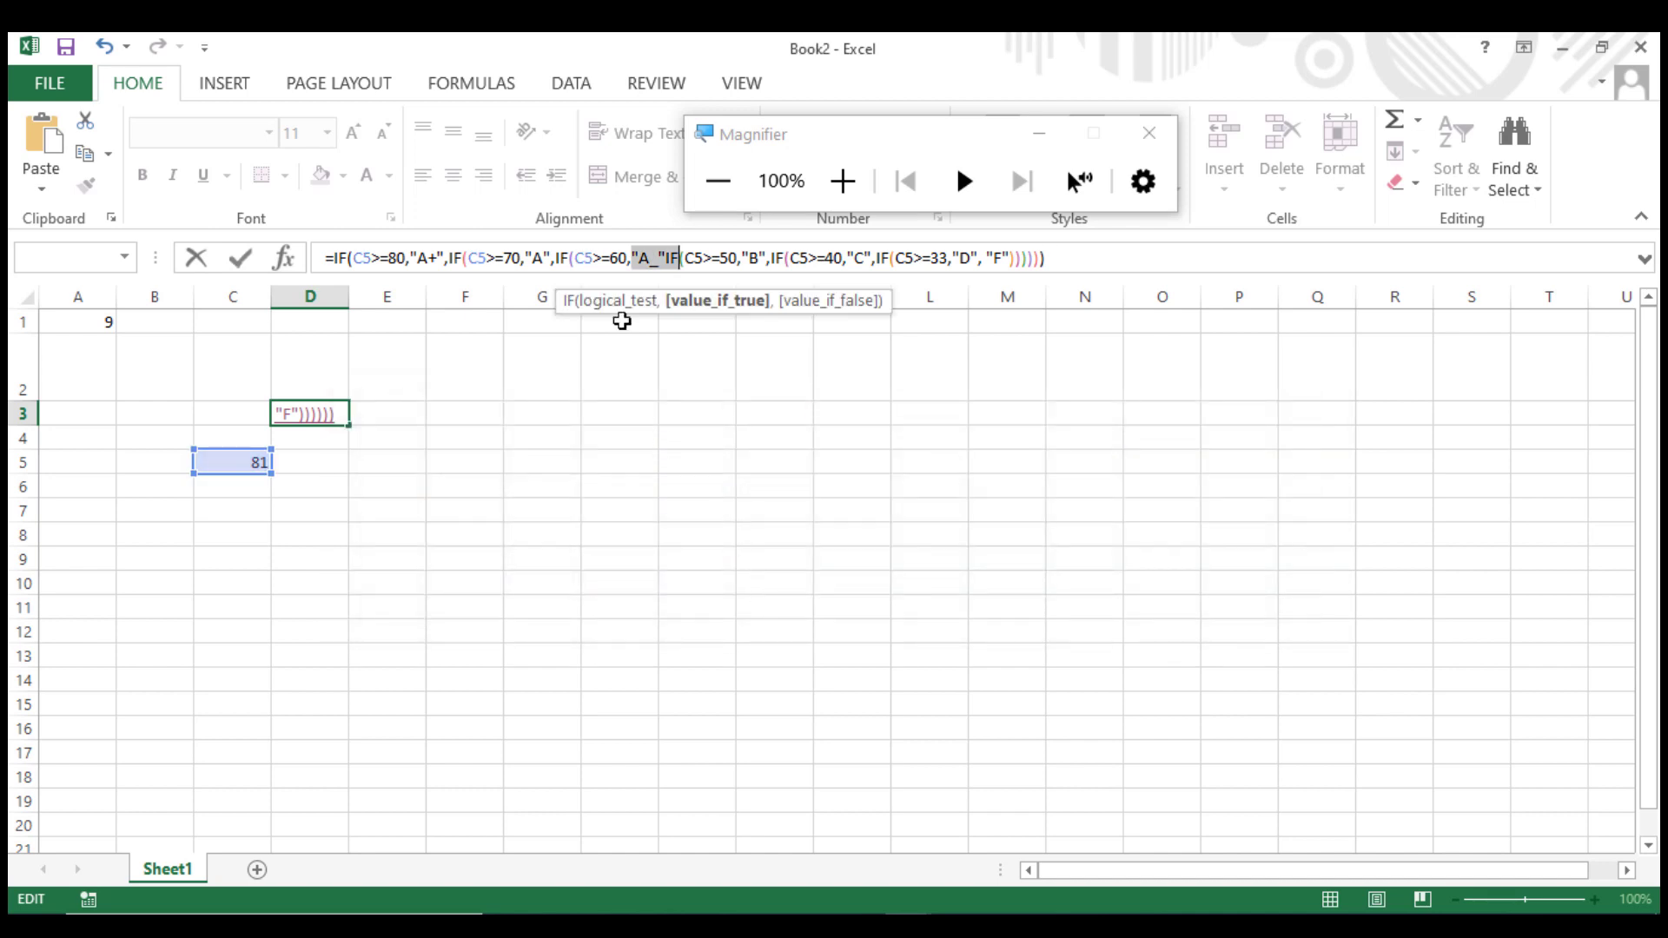
Fix the "A-" result text and add the missing comma before the fourth IF, then enter the formula.
click(658, 260)
key(BackSpace)
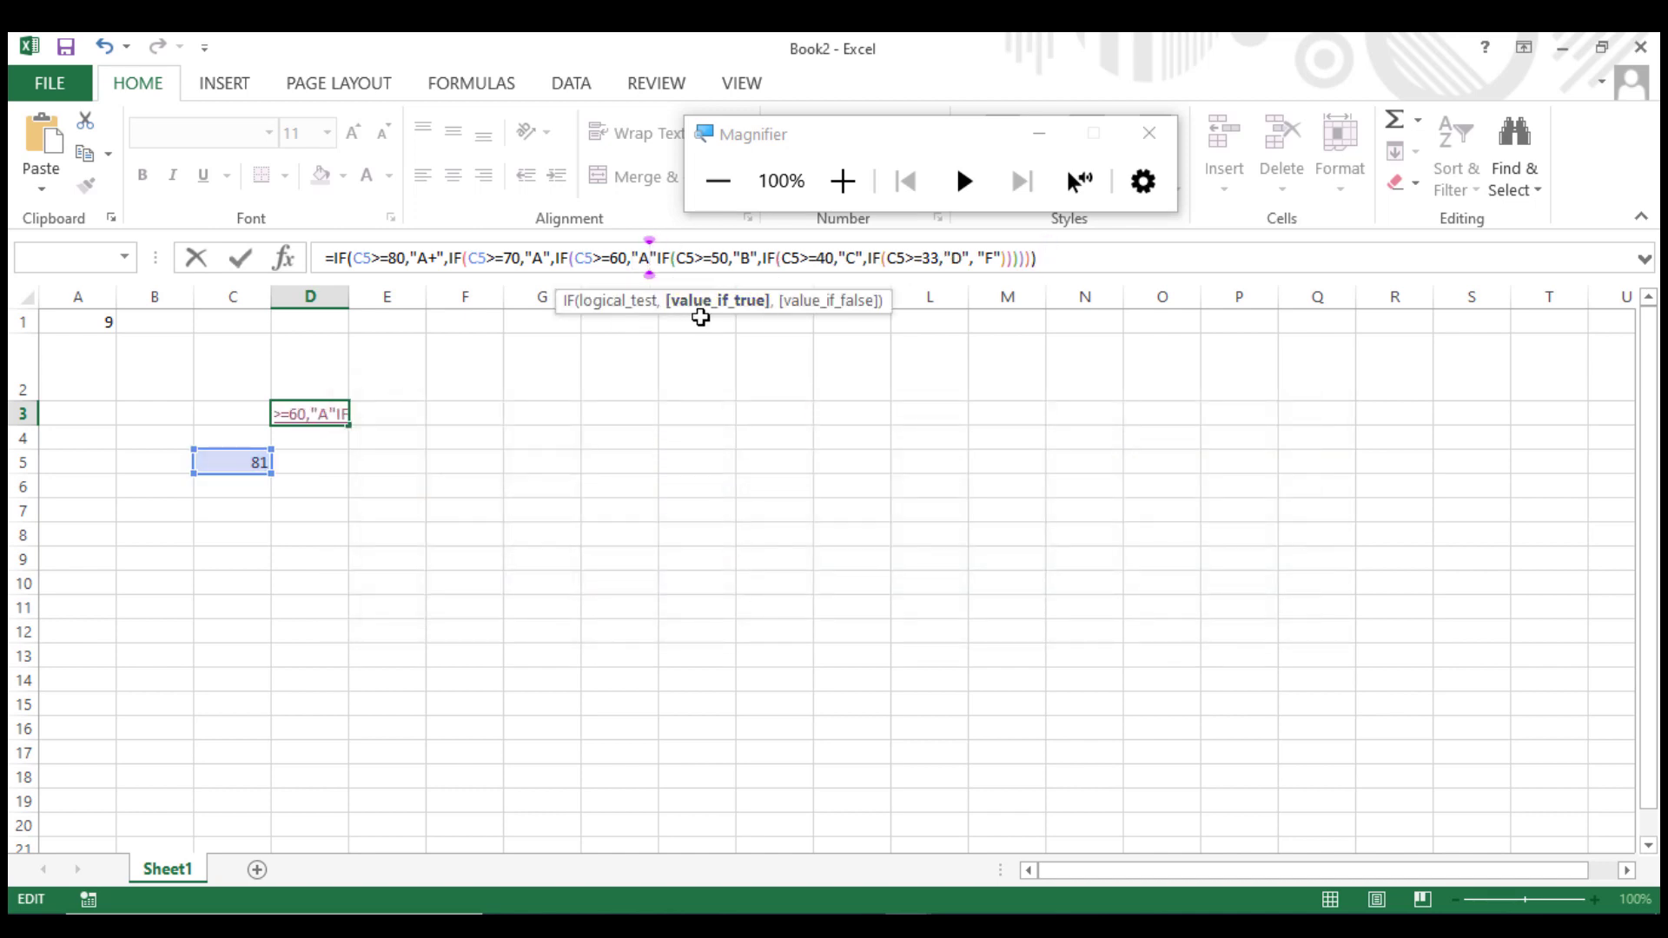
text(-)
key(Right)
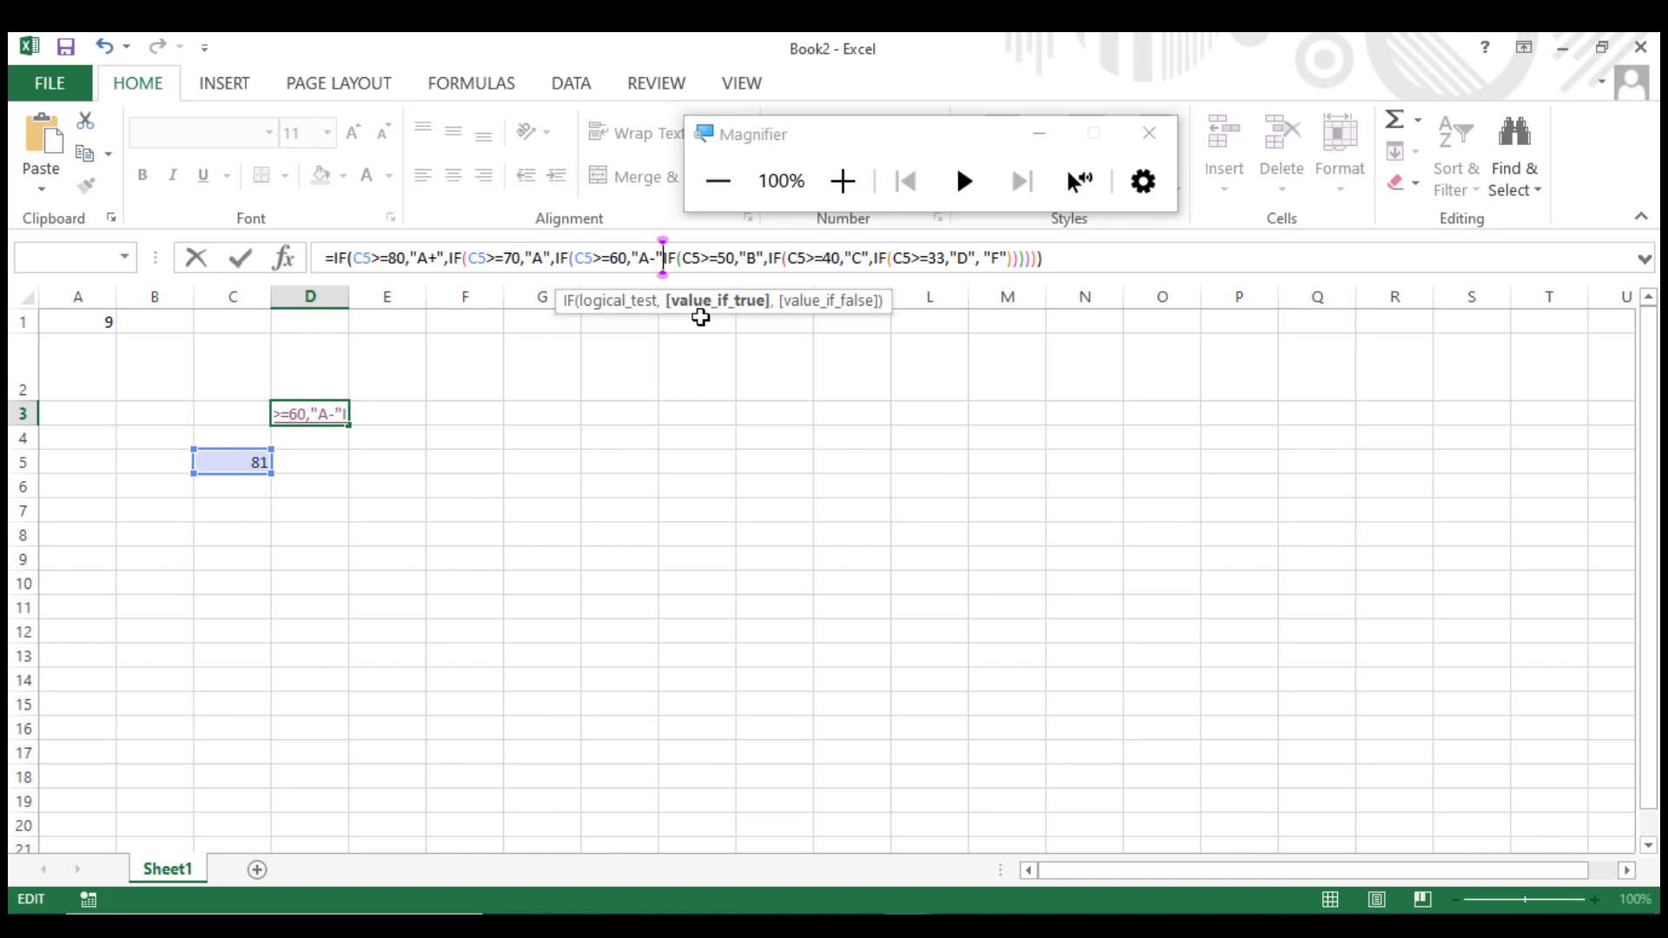
text(,)
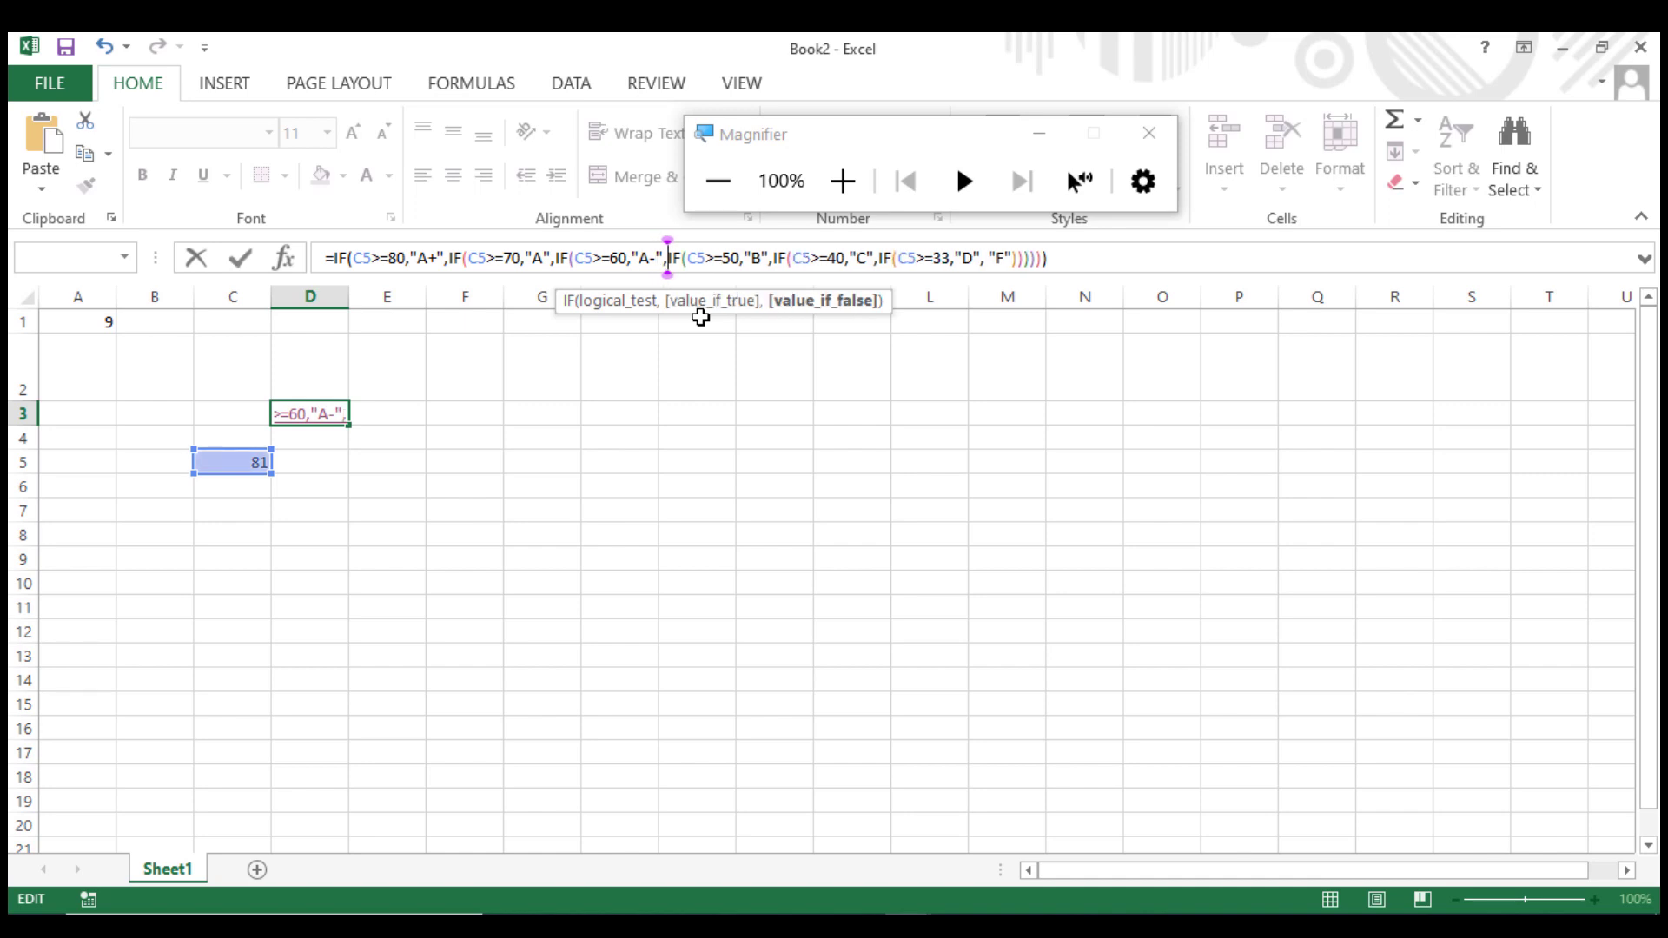
key(Return)
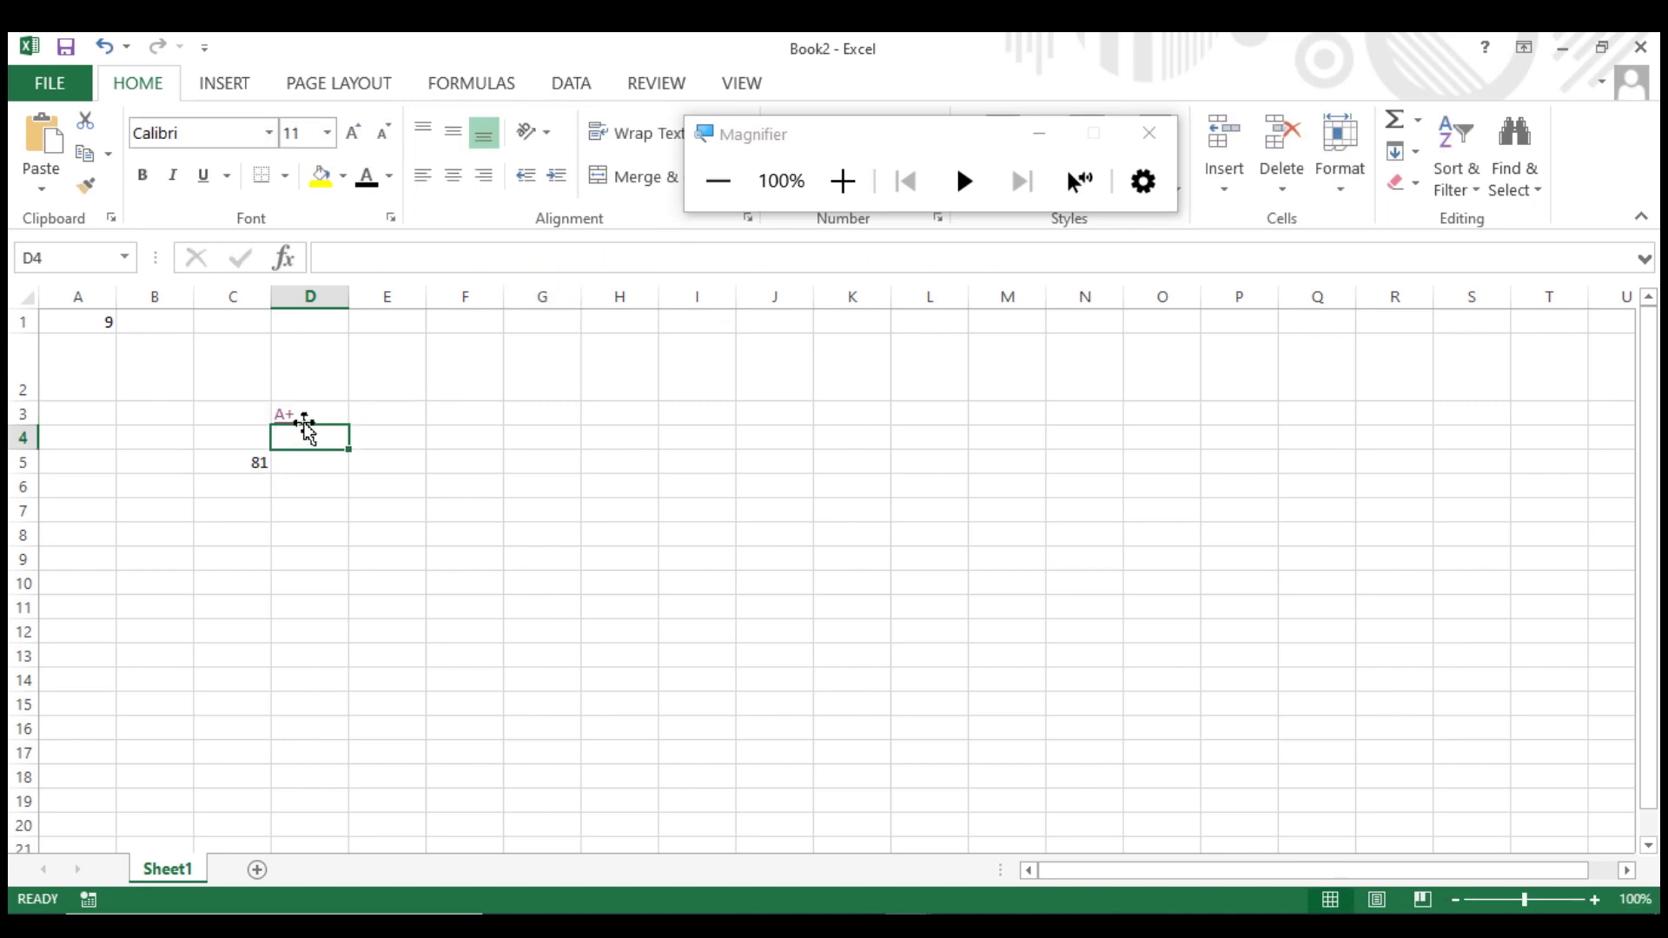
Test D3's grade by entering 33, then 60, then 25 as the score in C5.
click(301, 413)
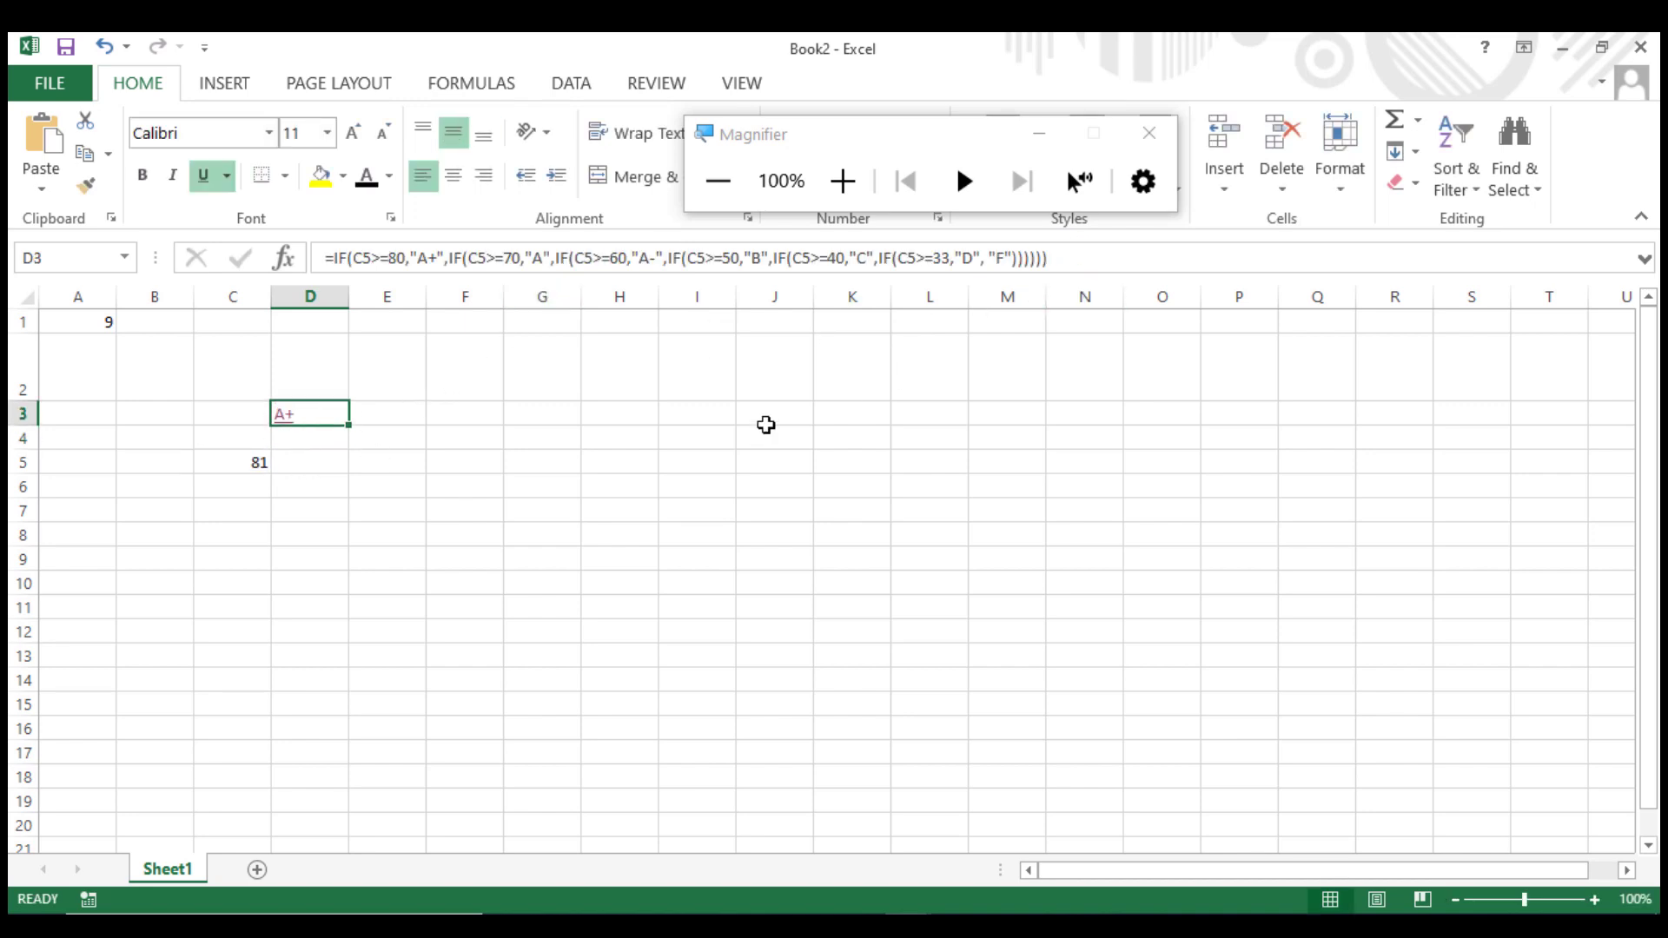
click(229, 464)
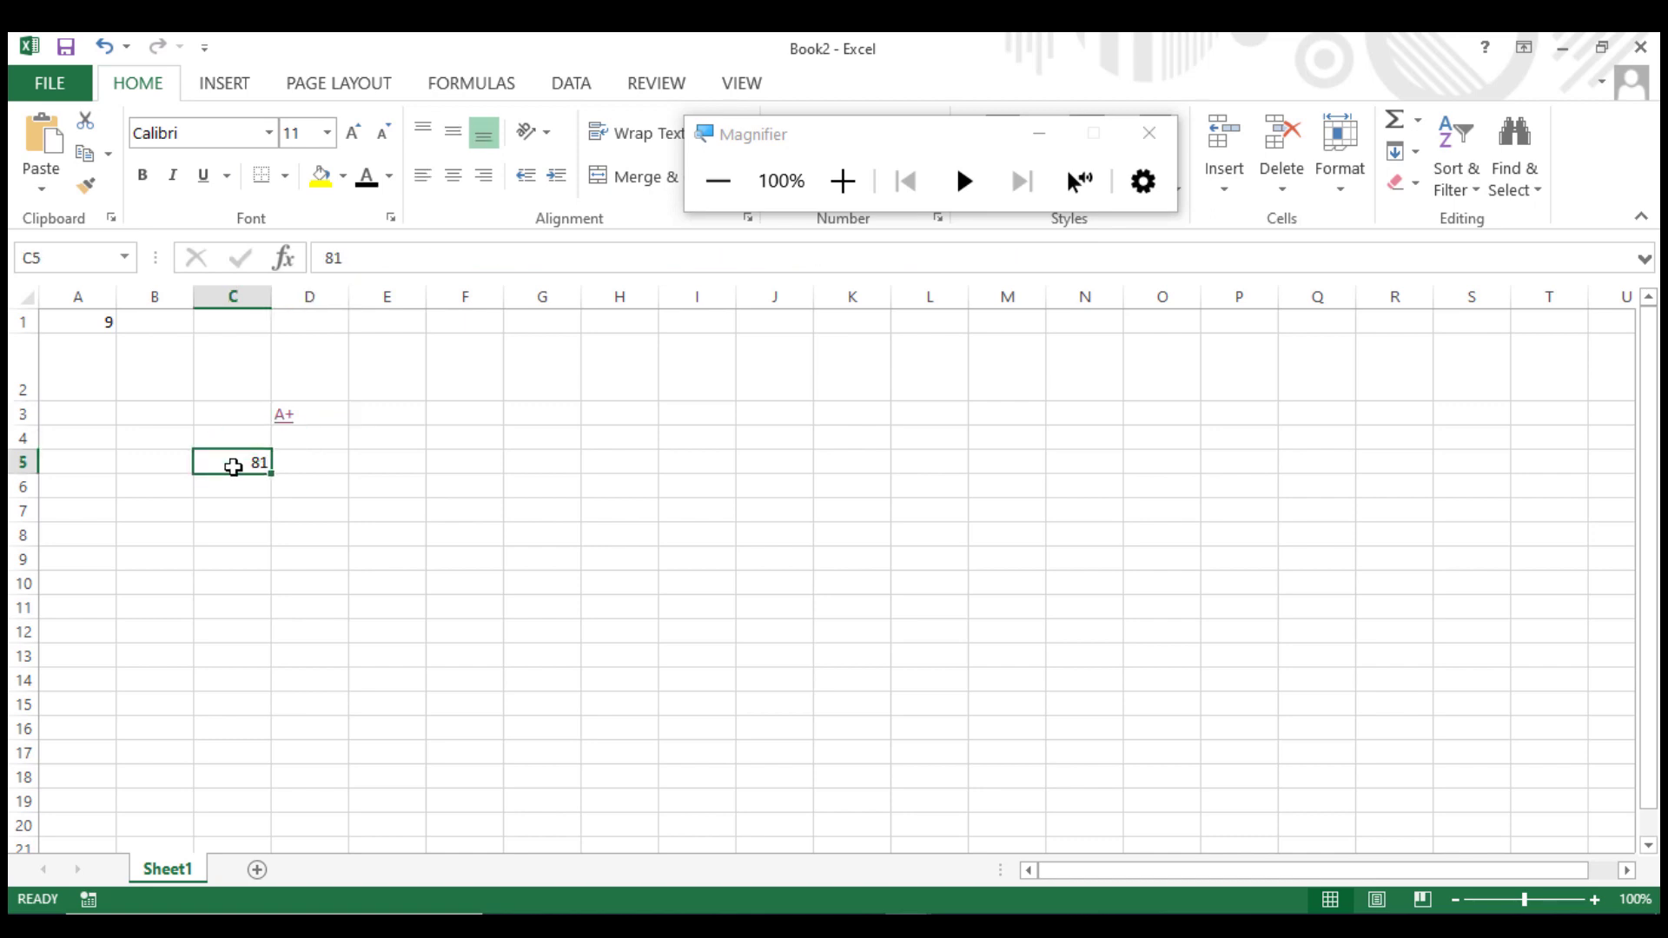
text(33)
click(417, 533)
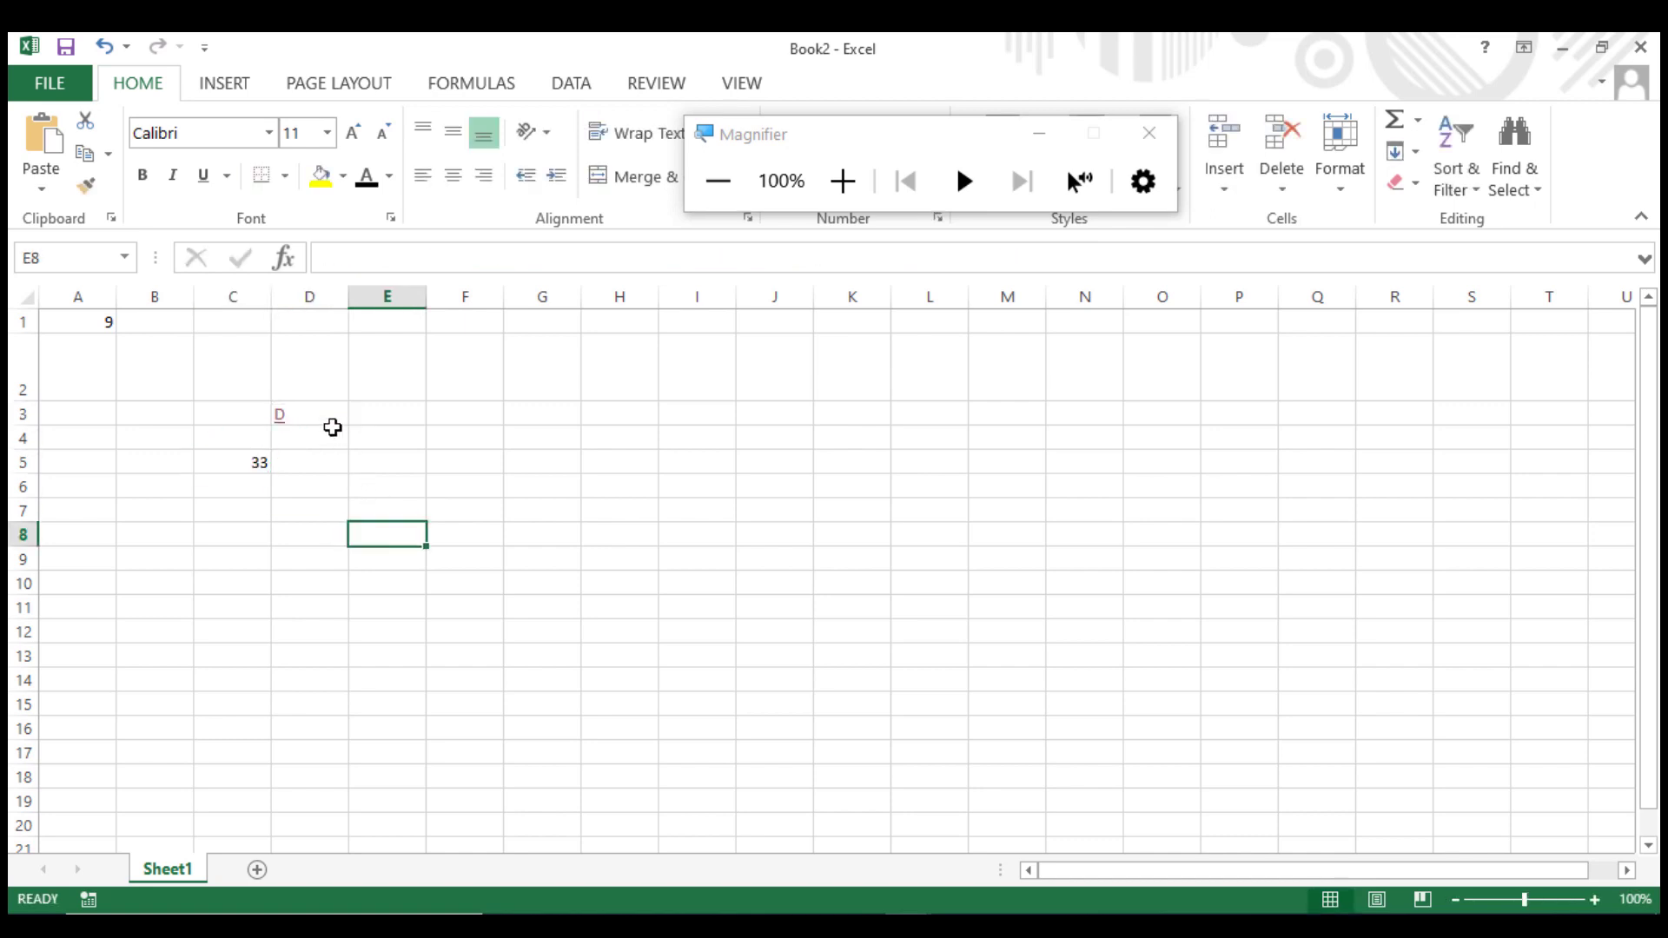
click(239, 460)
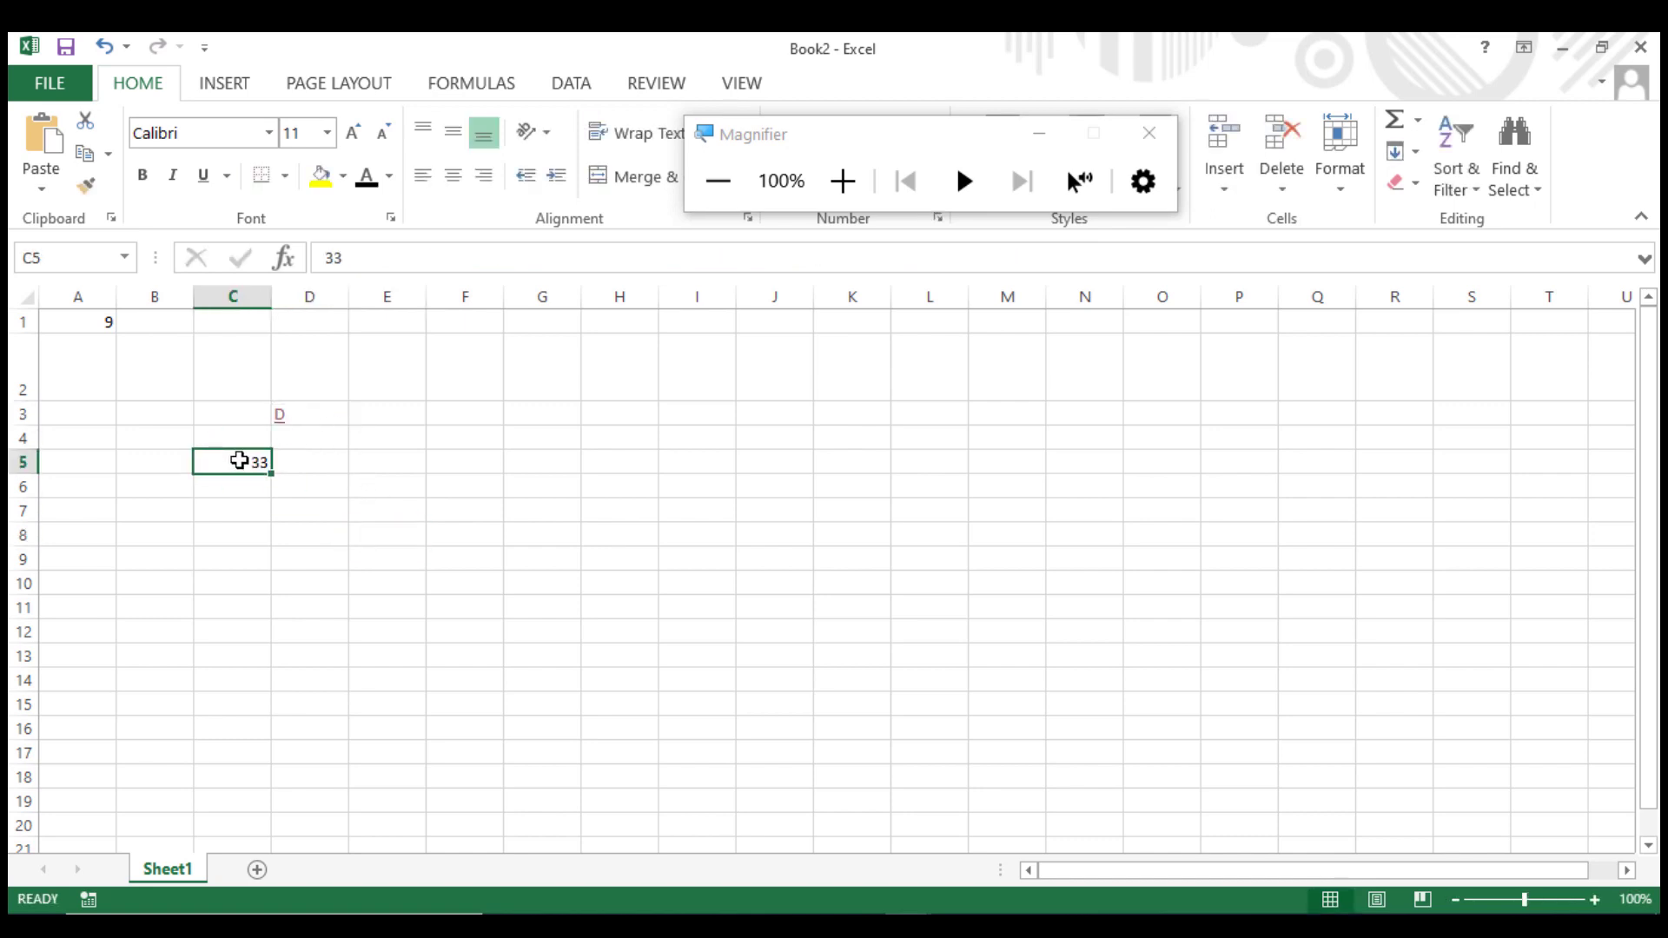
text(60)
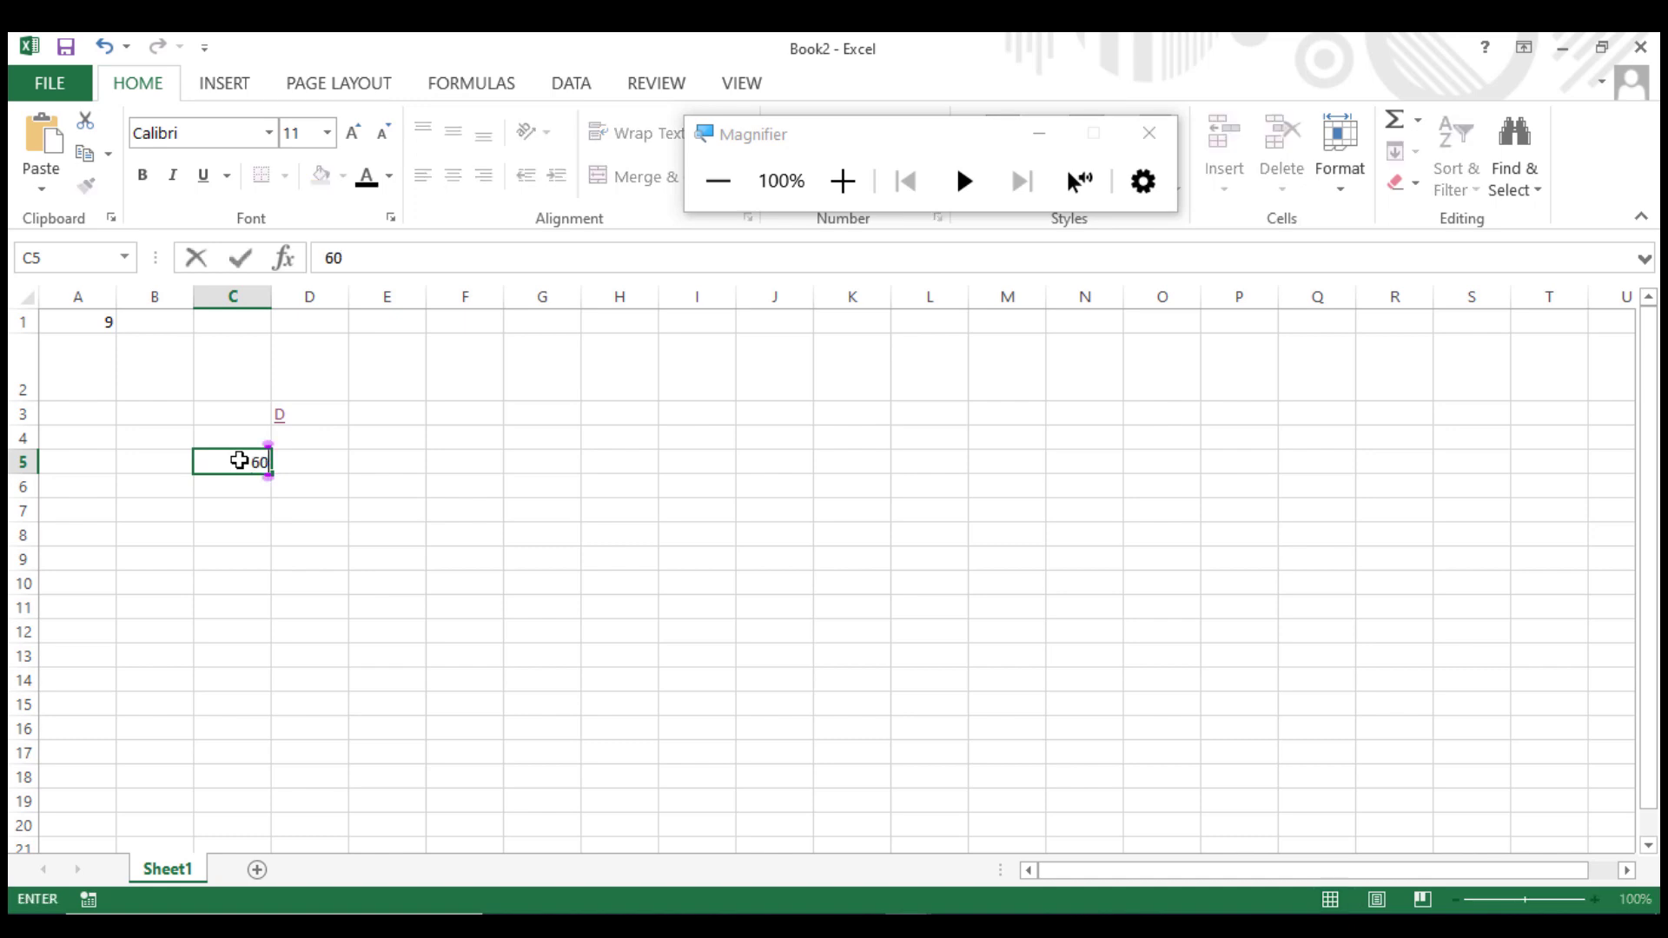
click(499, 665)
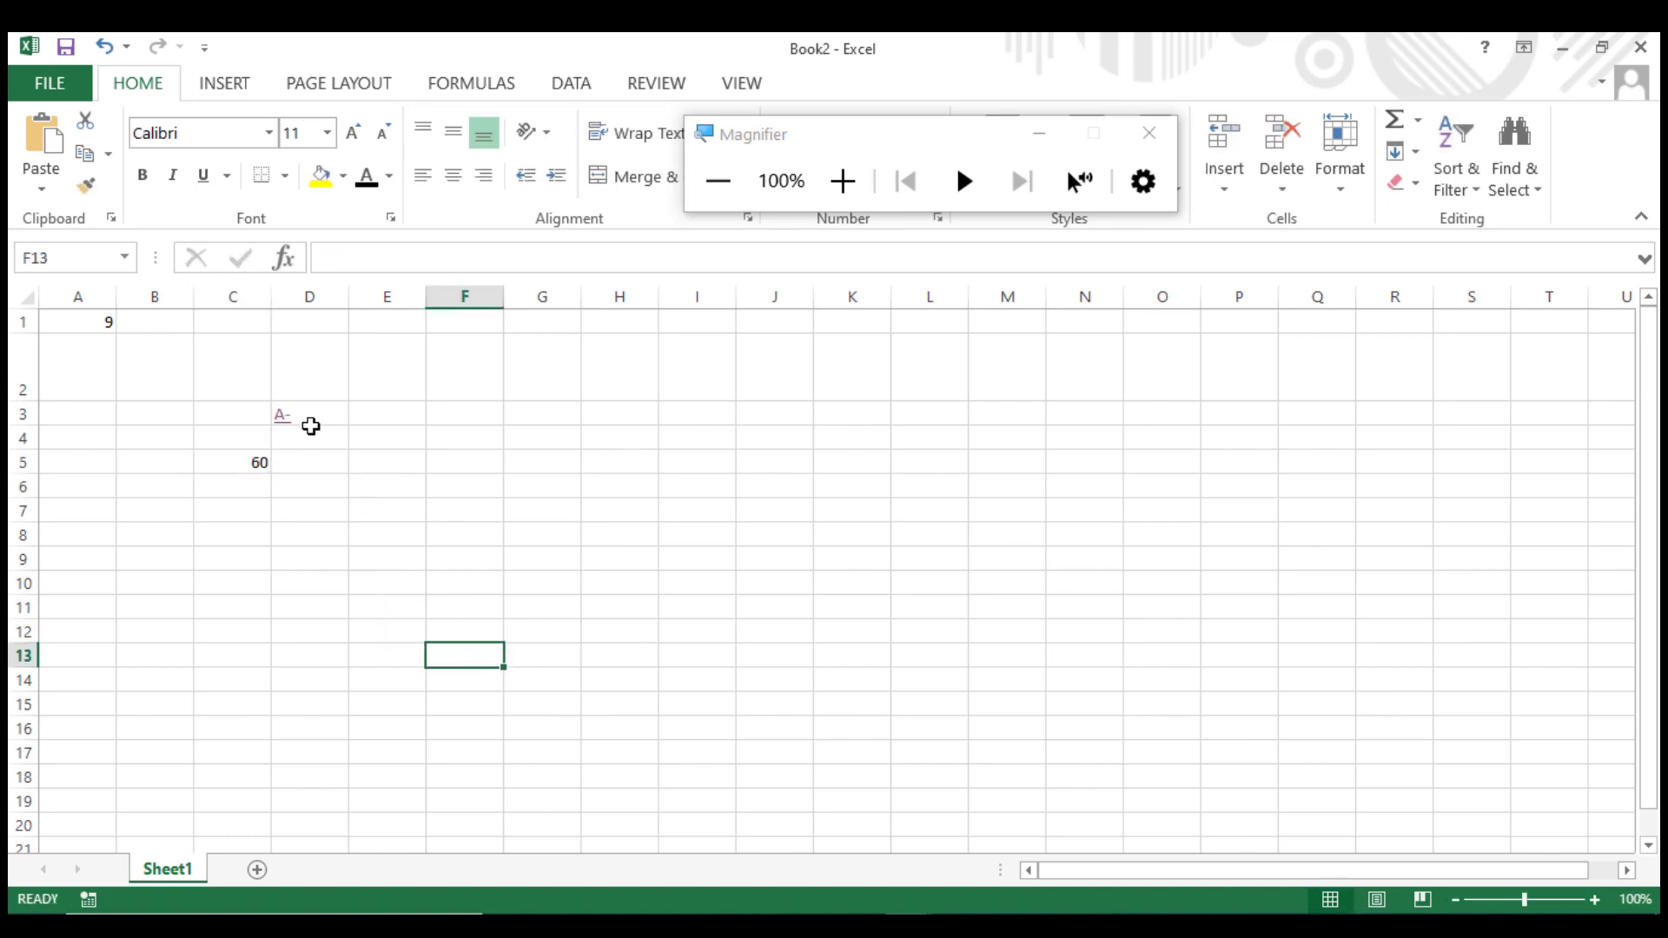
click(244, 462)
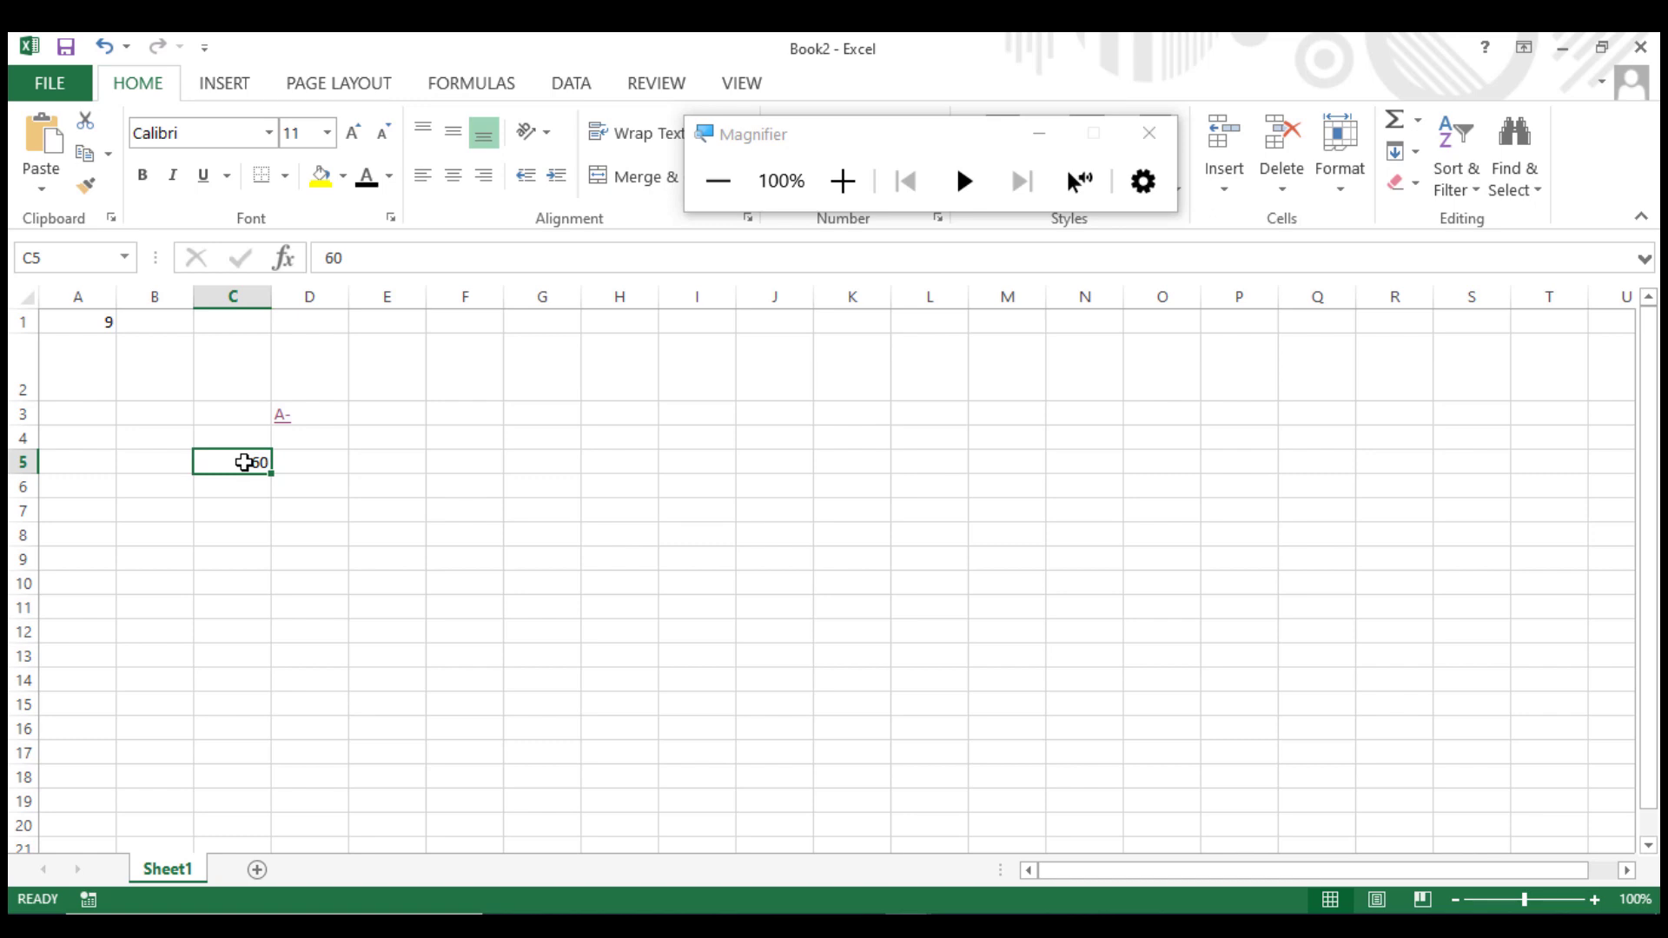
text(25)
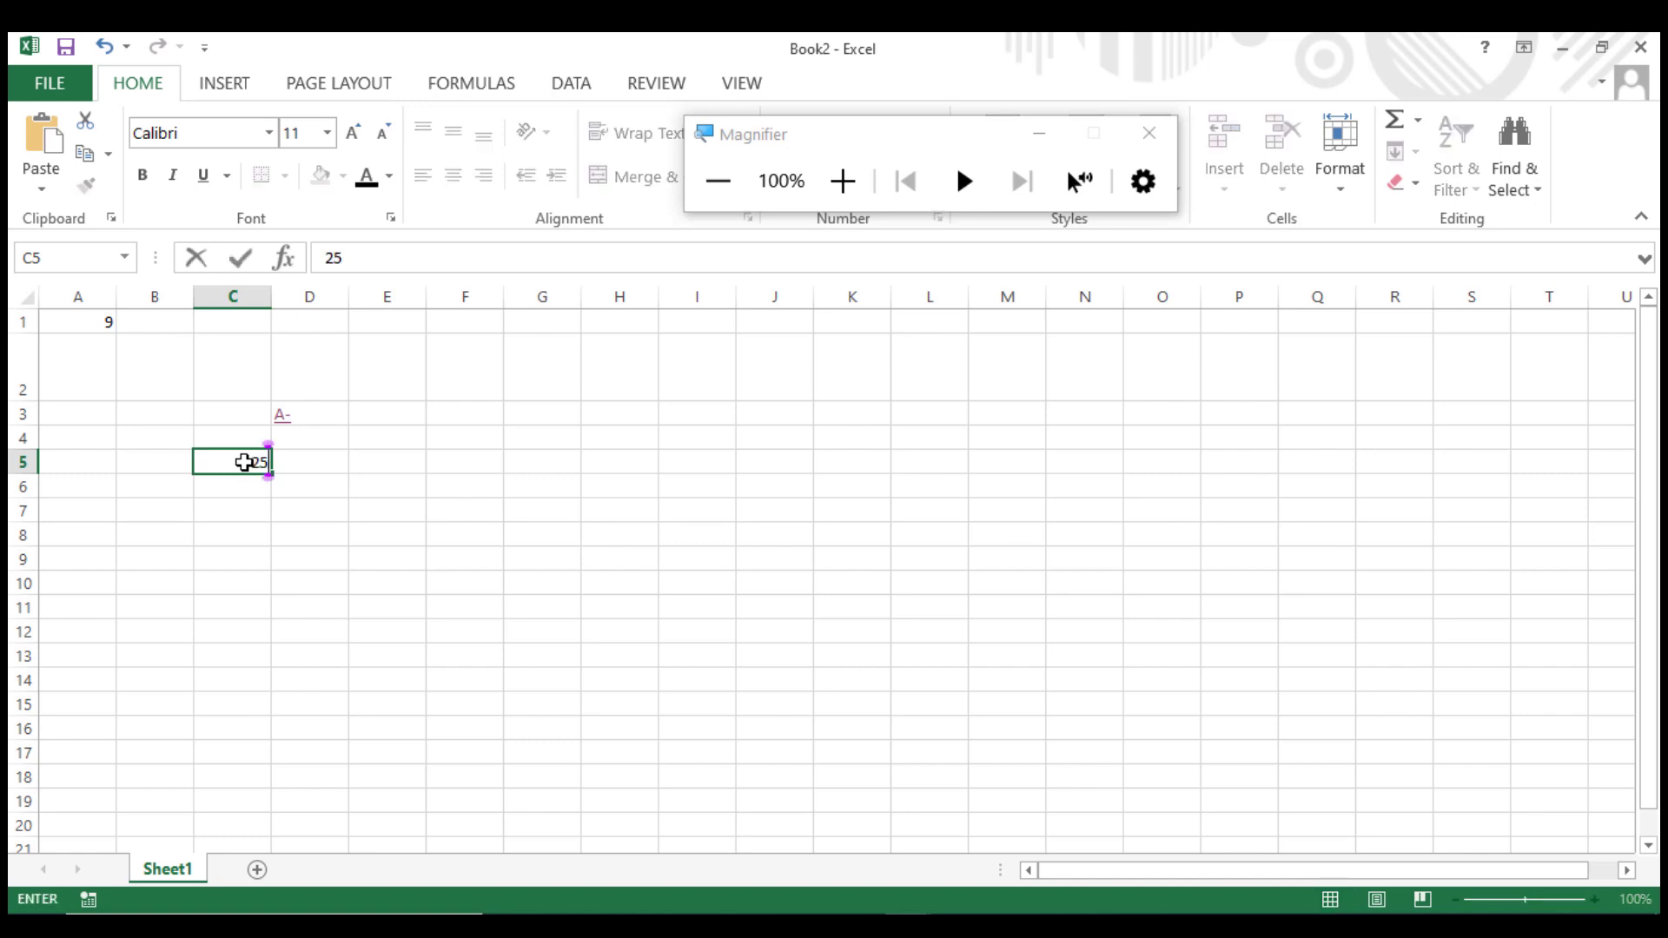
click(361, 575)
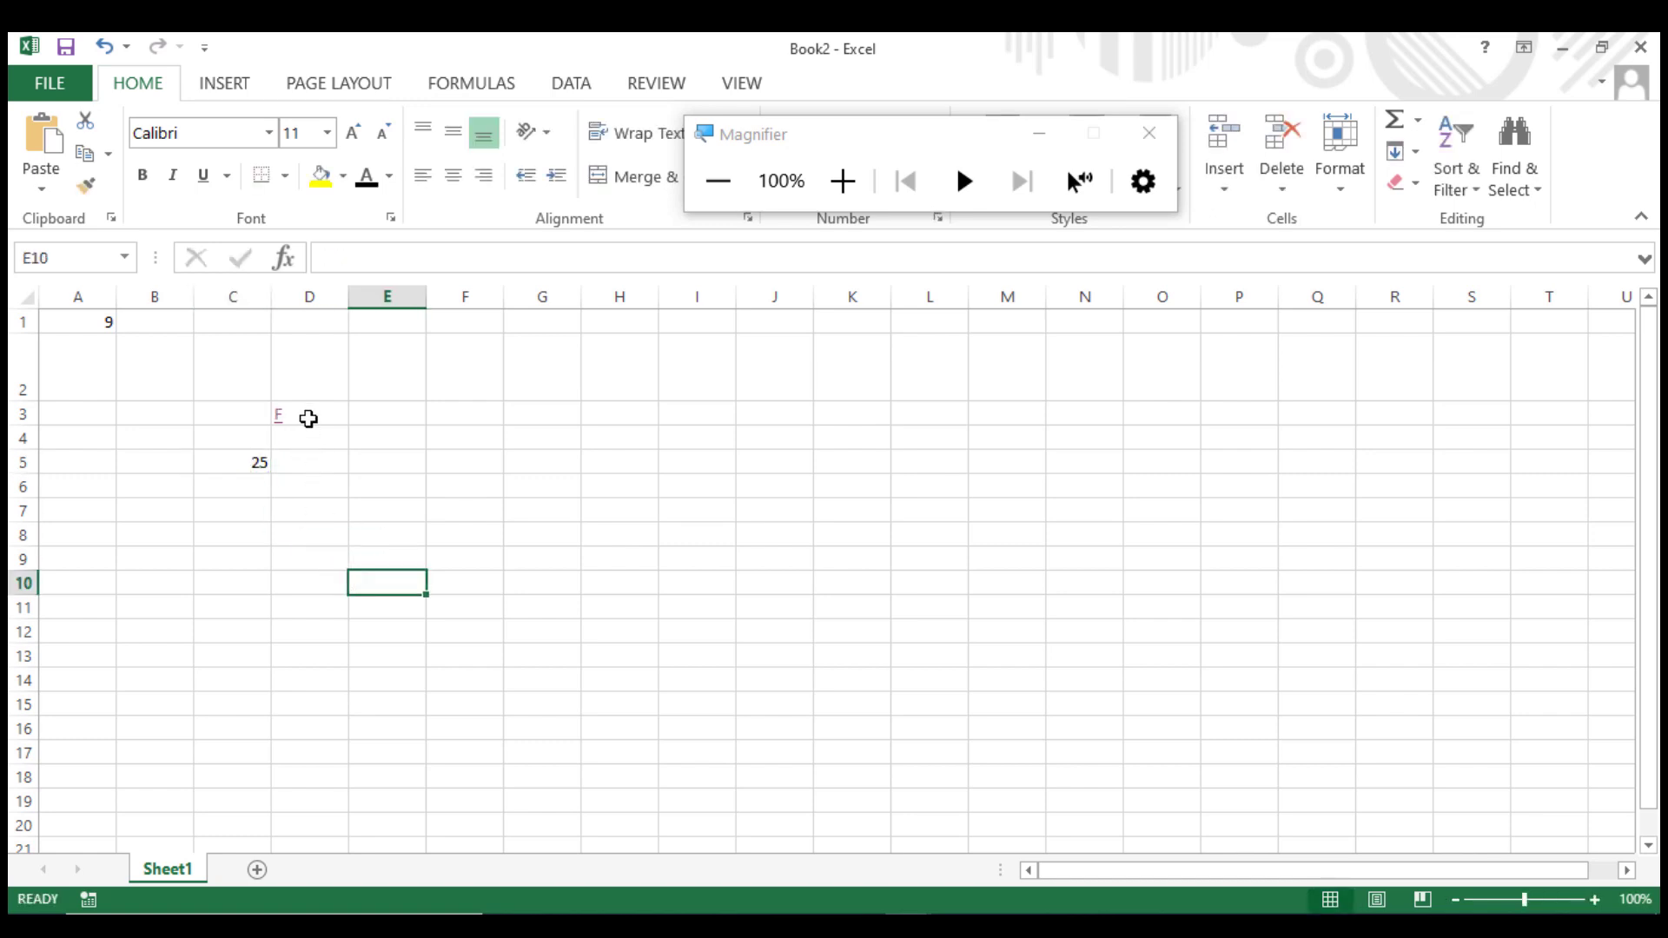
Examine D3's completed nested IF formula in the formula bar.
click(233, 463)
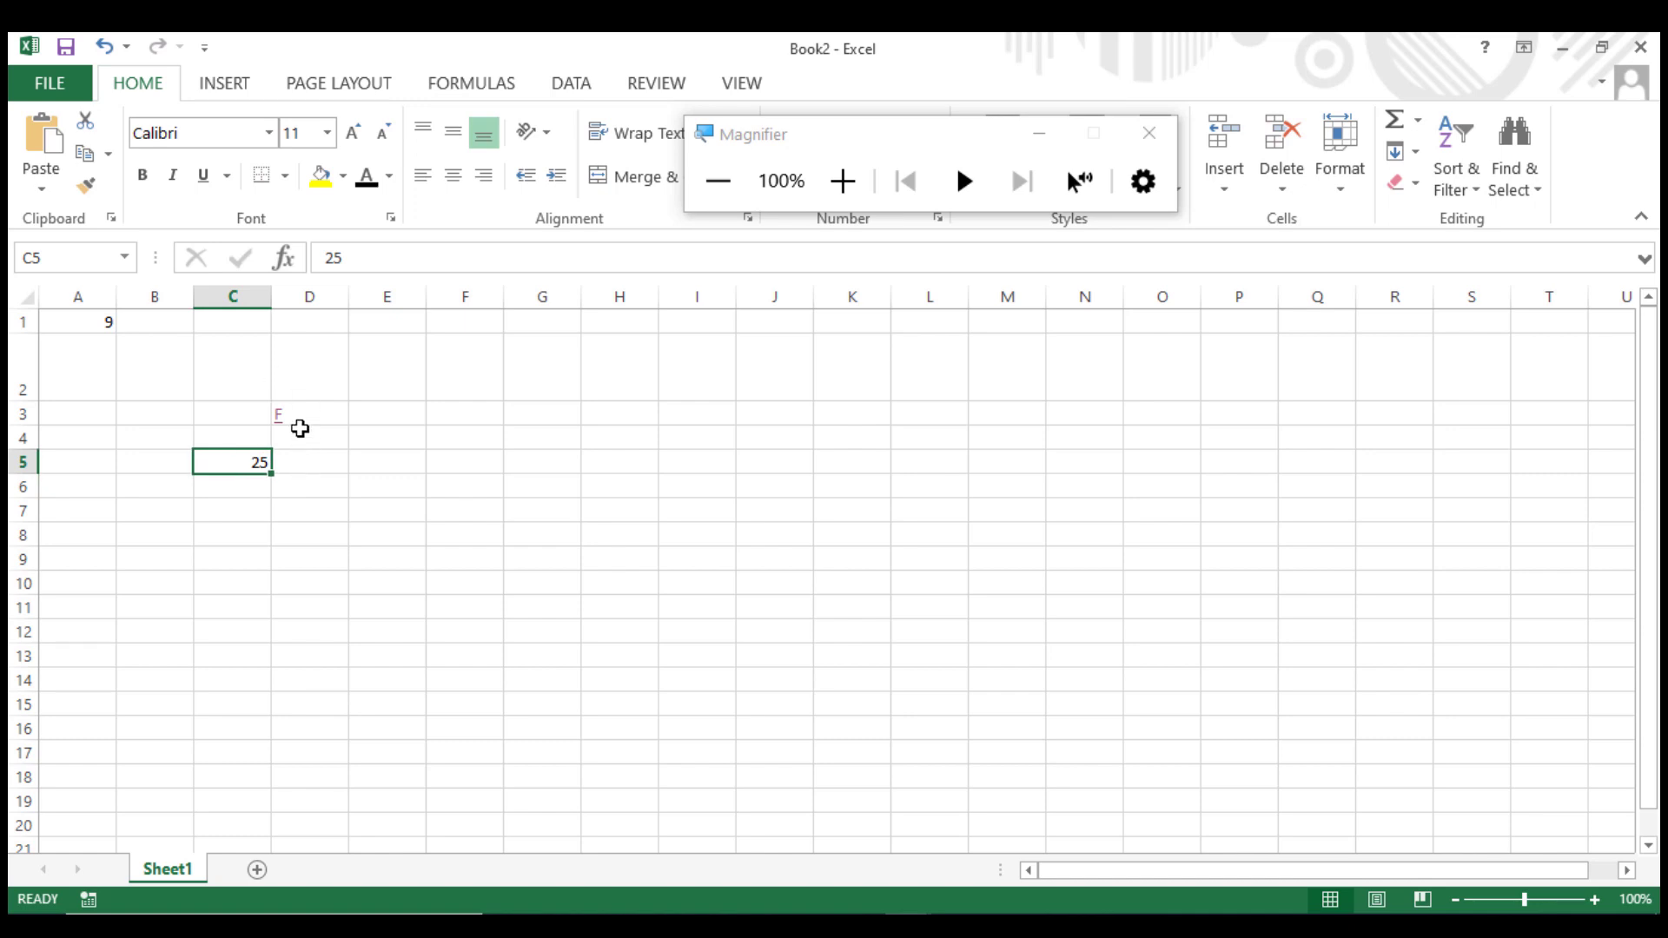
click(299, 413)
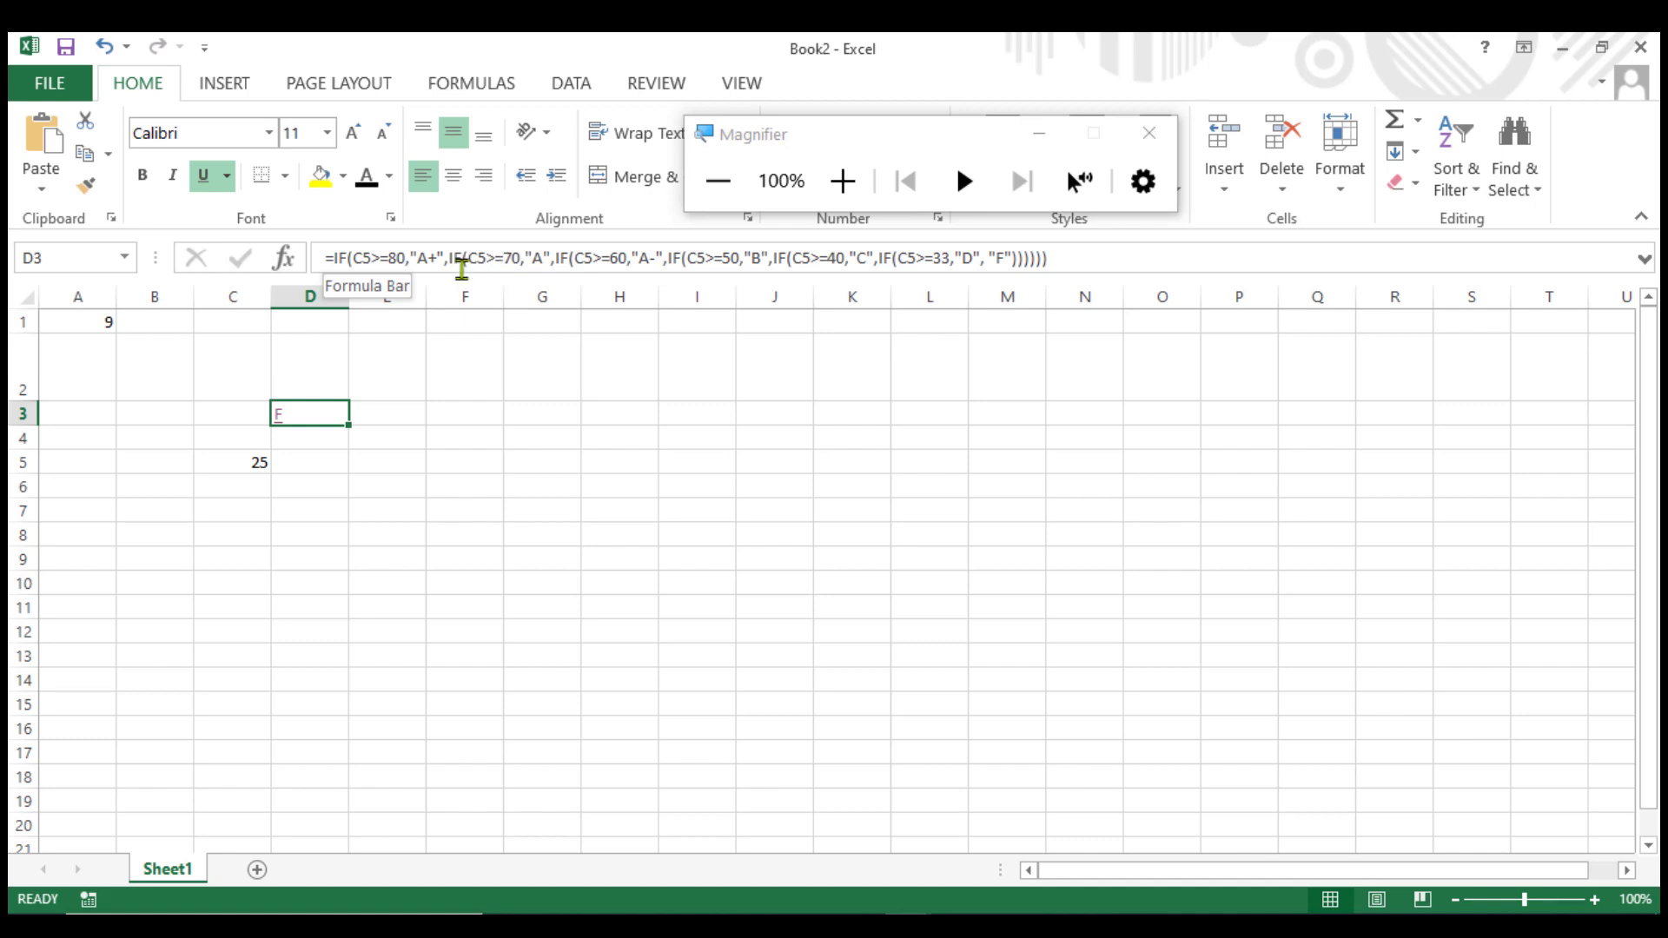
drag(477, 258, 639, 260)
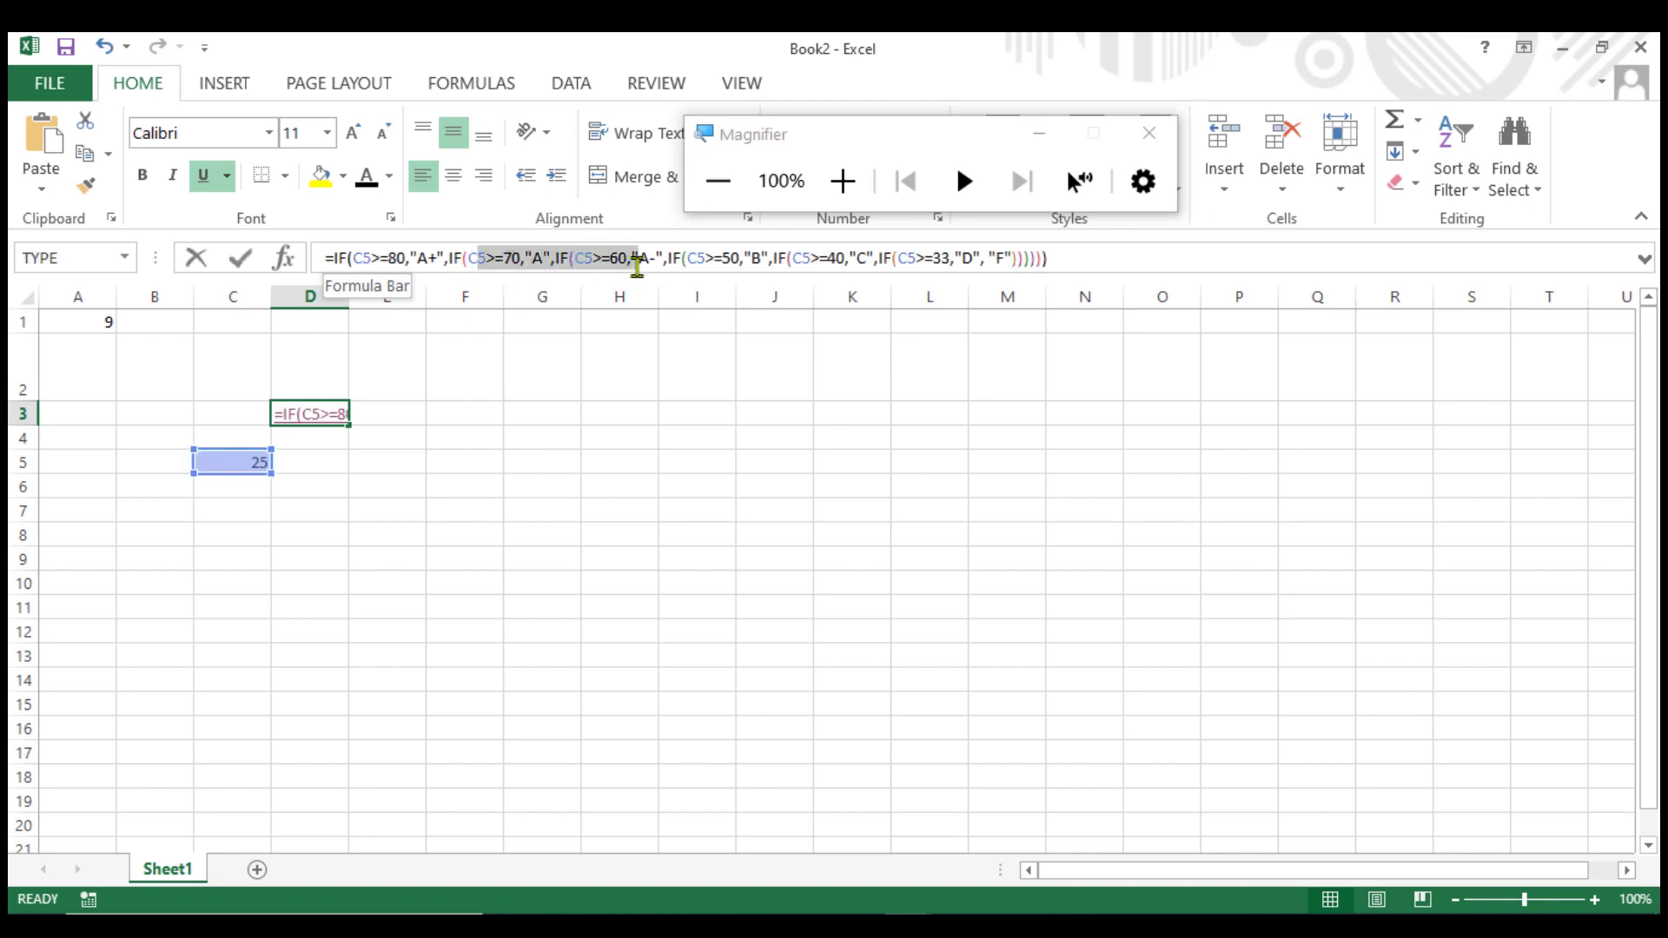
key(Return)
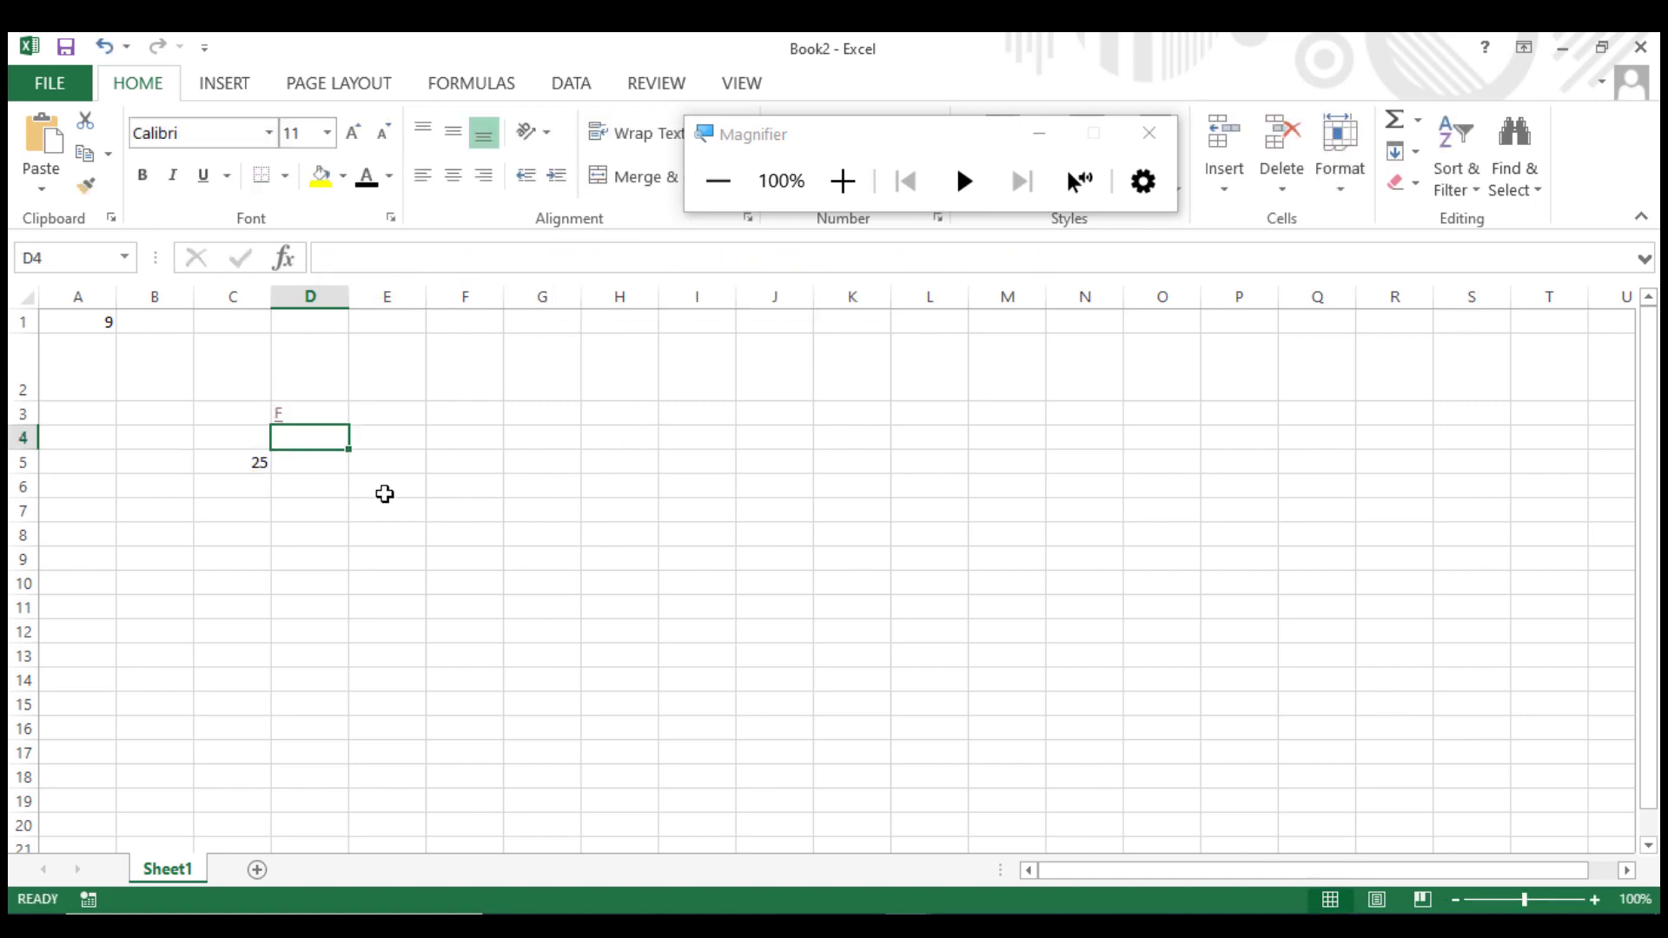
click(287, 410)
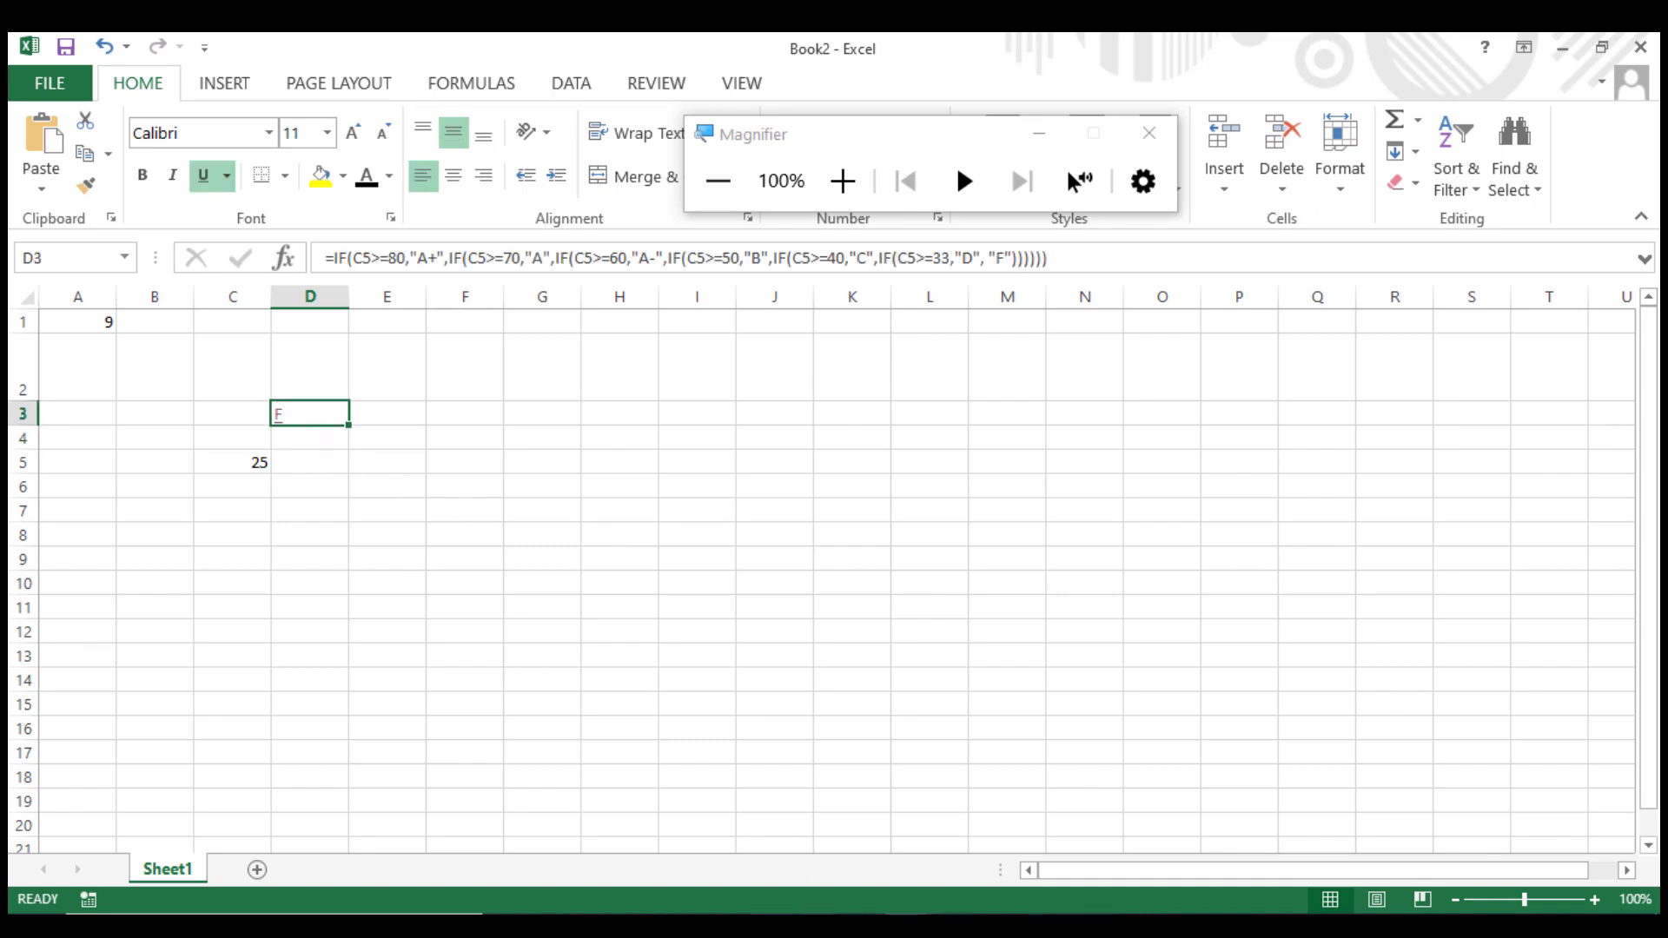
Switch to the PowerPoint presentation showing the IF Function Example slide.
click(764, 922)
click(760, 600)
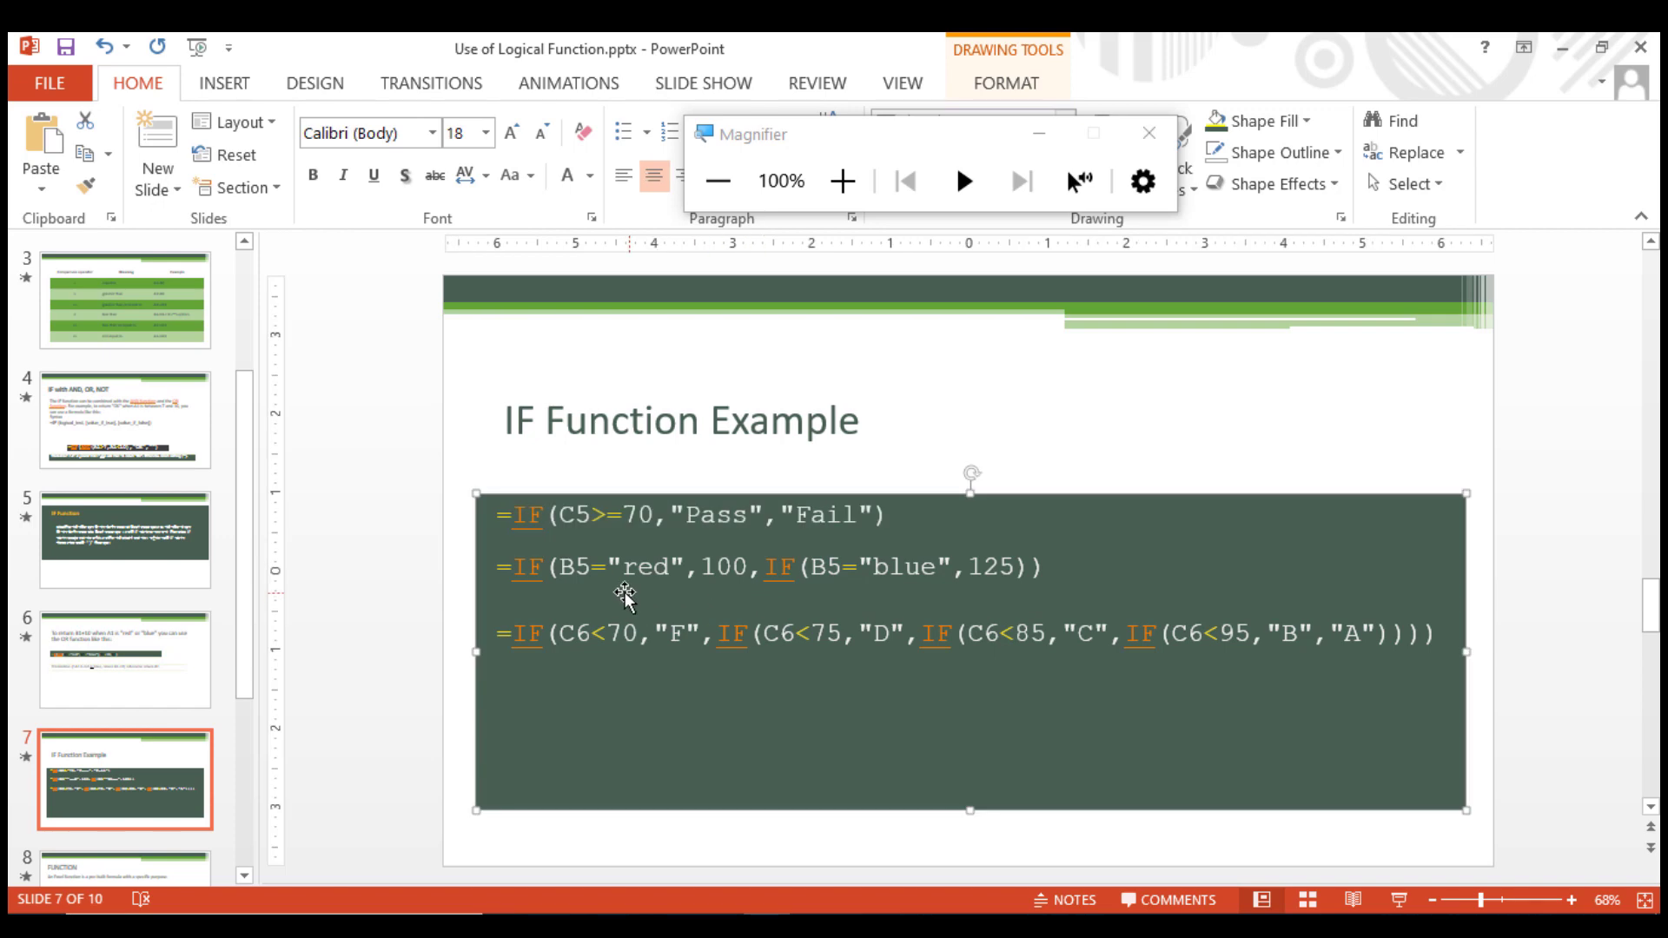